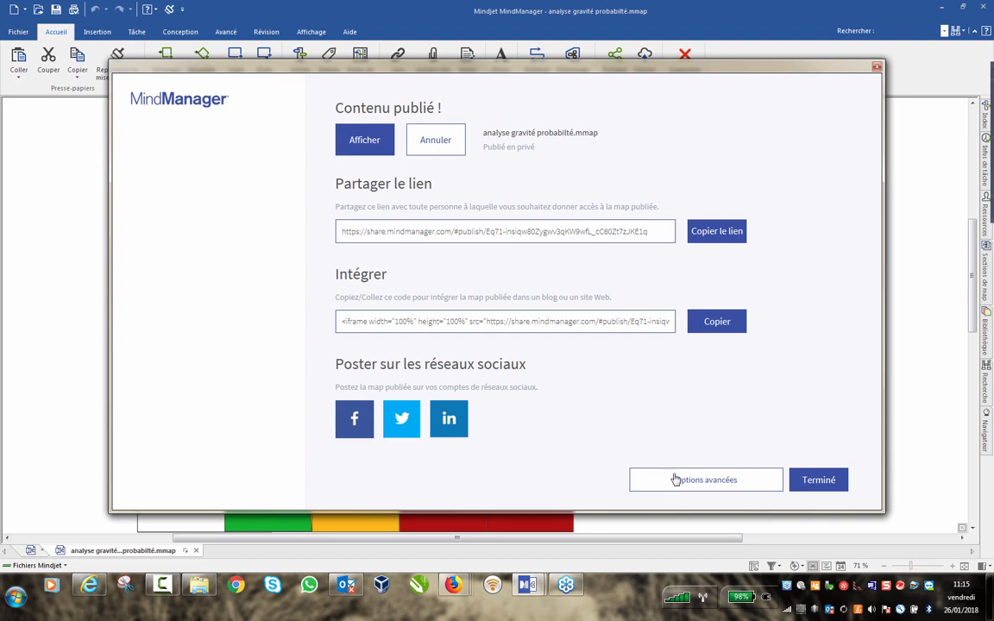
# In the publication's advanced options, disable downloads and keep UE (Francfort) as the storage location.
pyautogui.click(715, 479)
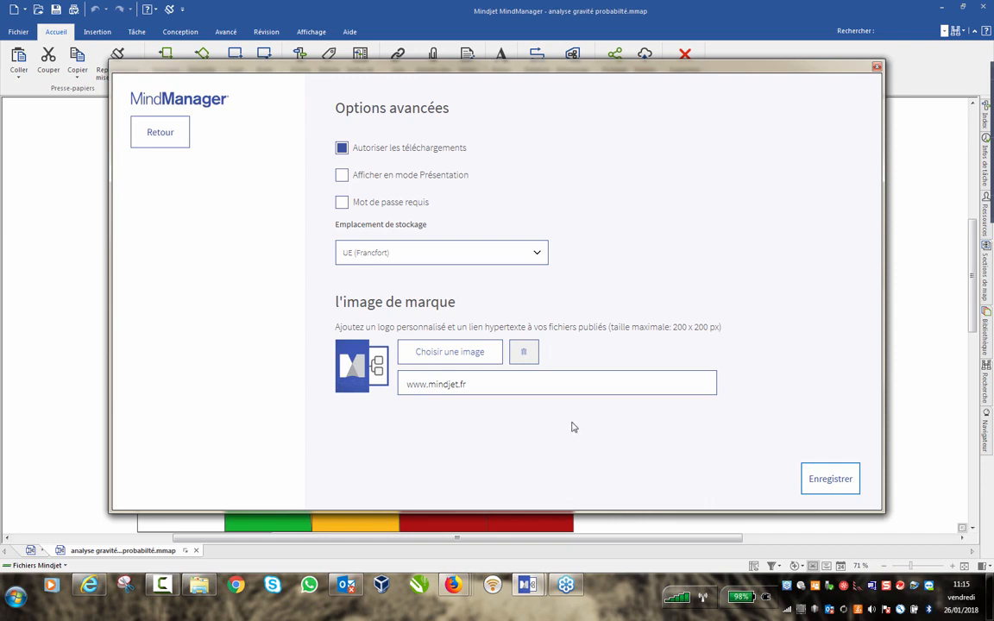
pyautogui.click(341, 148)
pyautogui.click(534, 254)
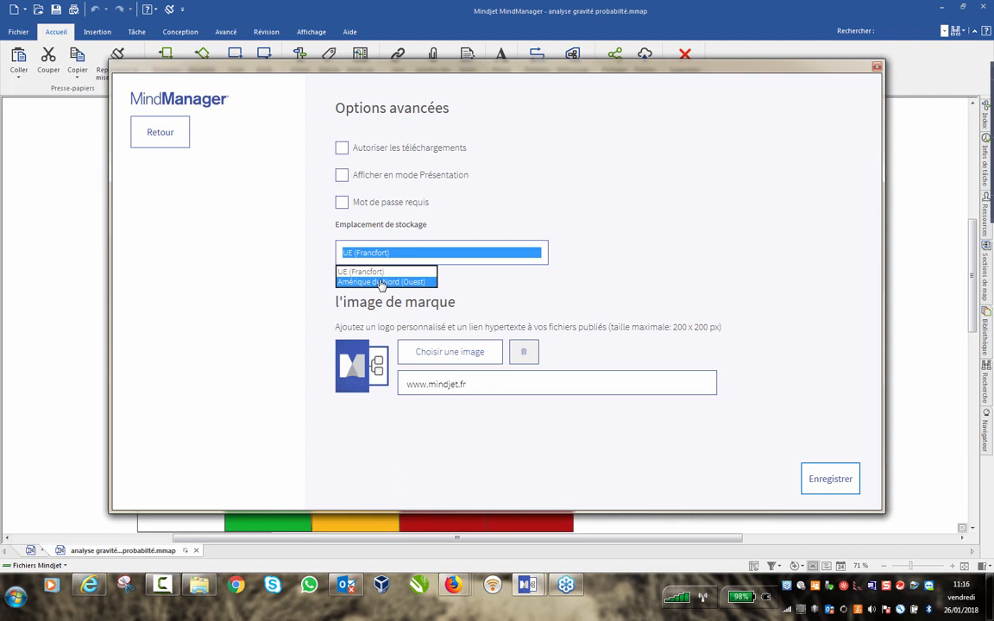
pyautogui.click(678, 247)
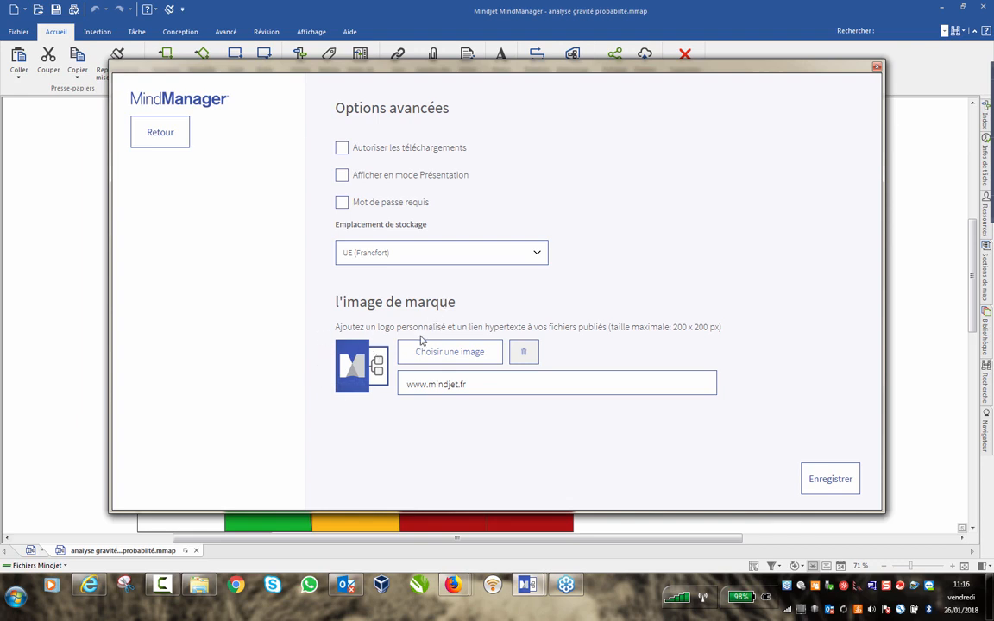
# Replace the branding logo with OR.png from the Pictures library and save the advanced options.
pyautogui.click(418, 353)
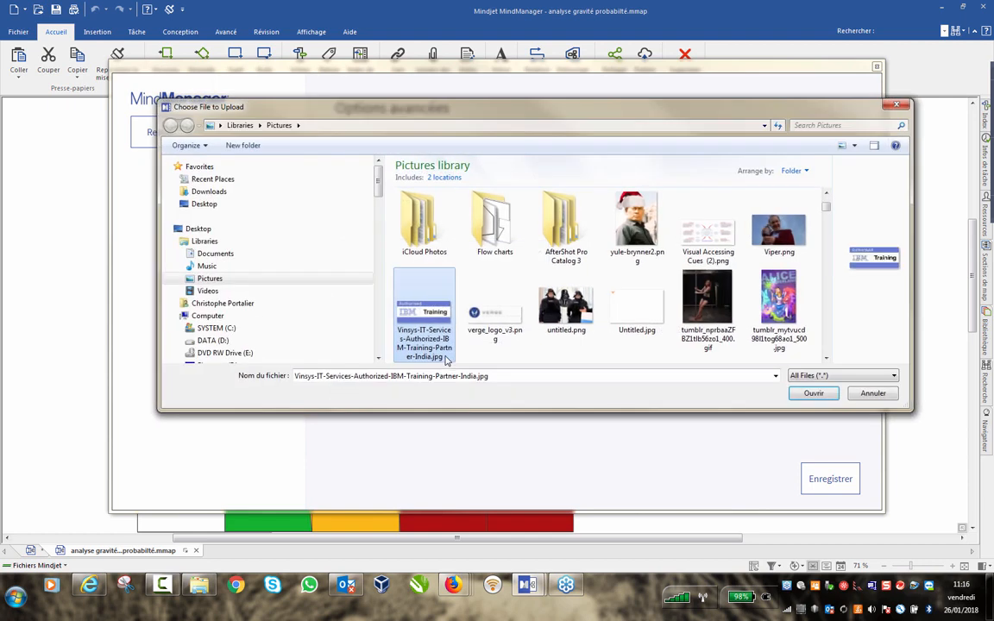
pyautogui.moveTo(826, 209); pyautogui.dragTo(826, 235)
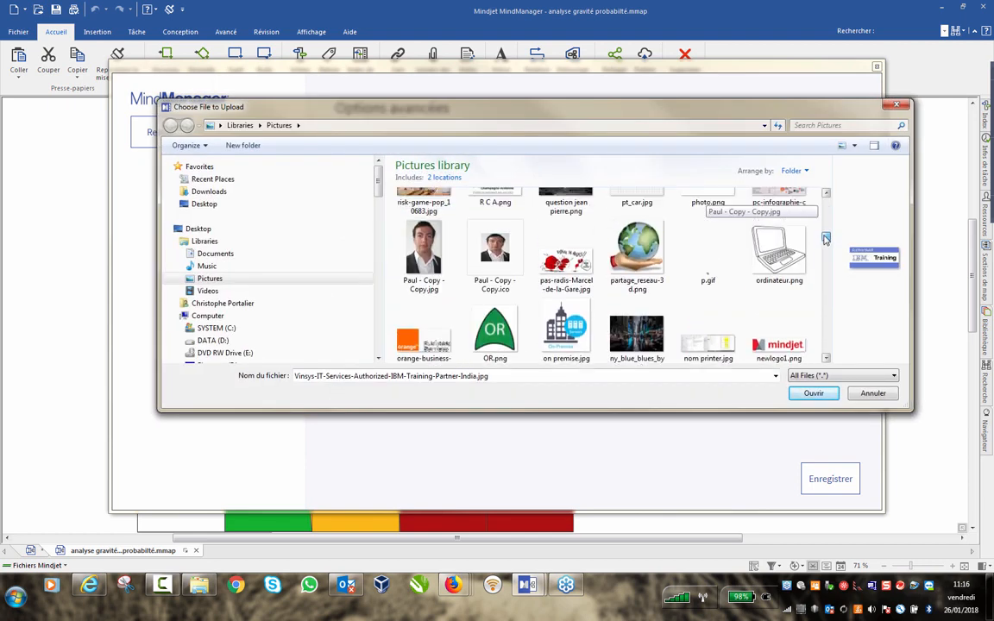
pyautogui.click(495, 330)
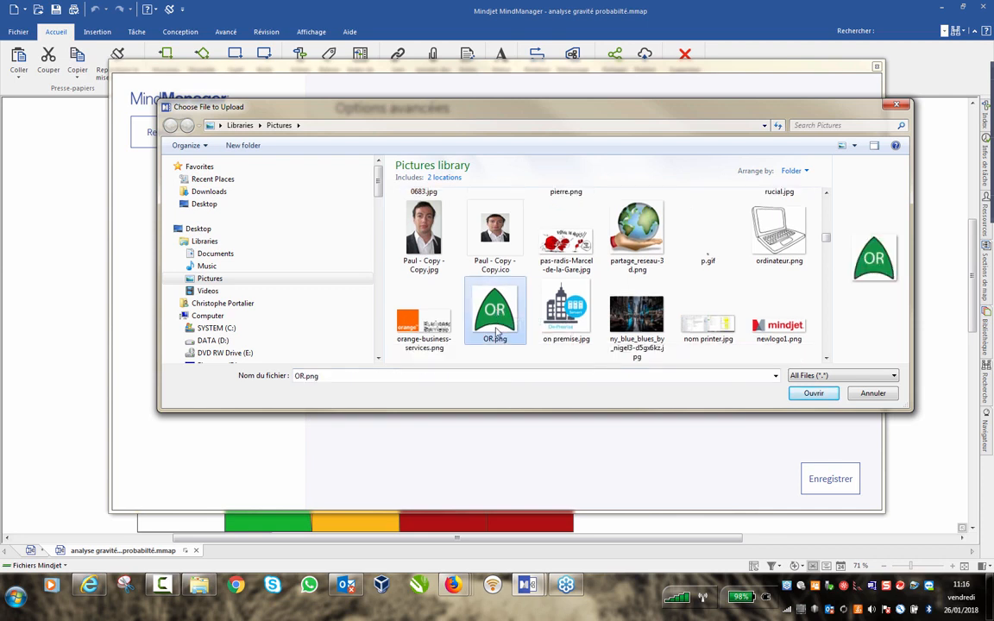
pyautogui.click(828, 393)
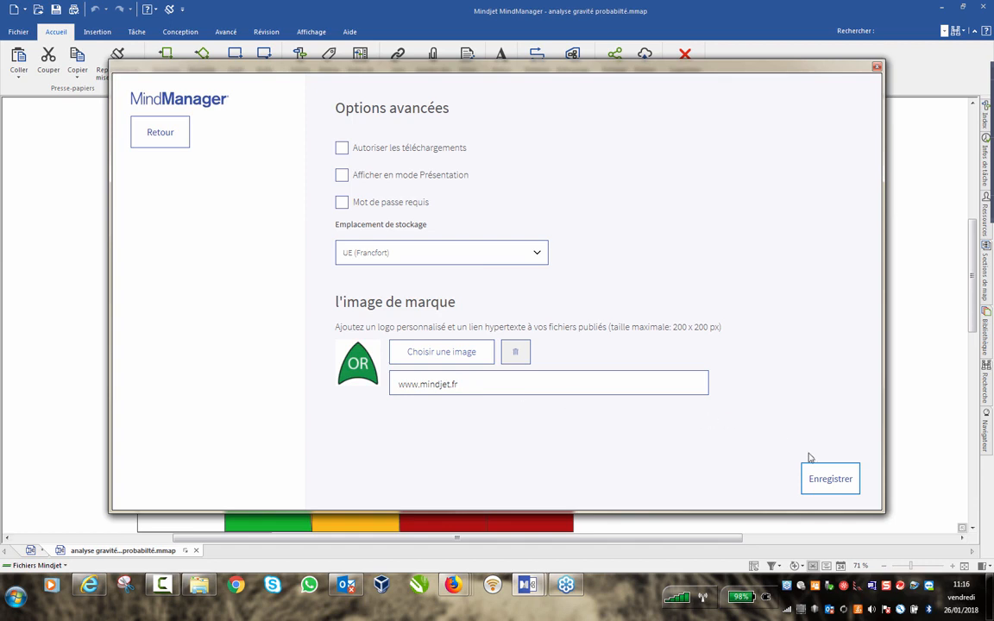
pyautogui.click(830, 480)
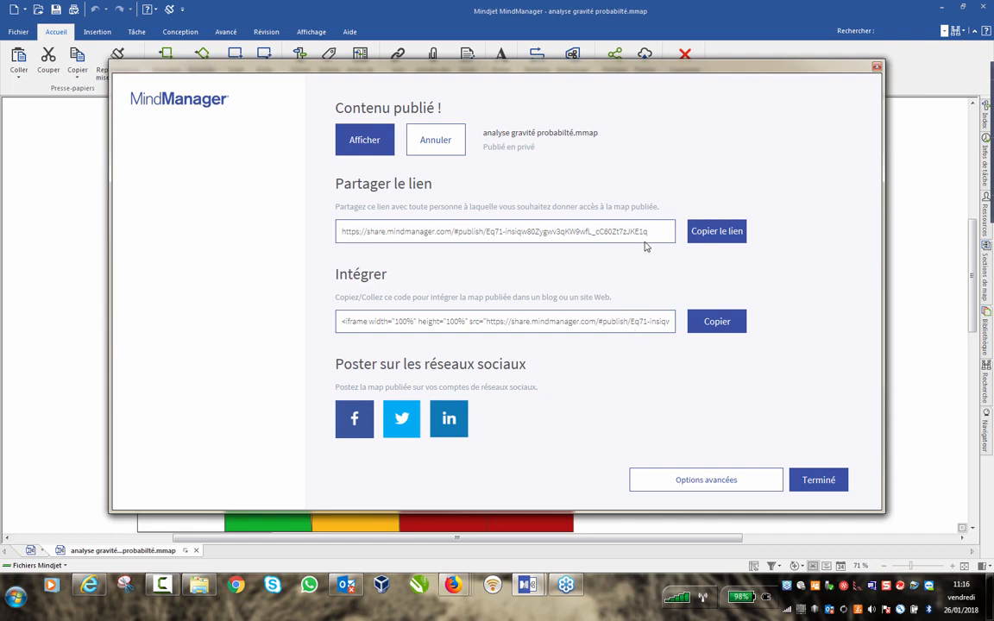
# Copy the published map's share link, finish publishing, and open the link in Chrome.
pyautogui.click(556, 231)
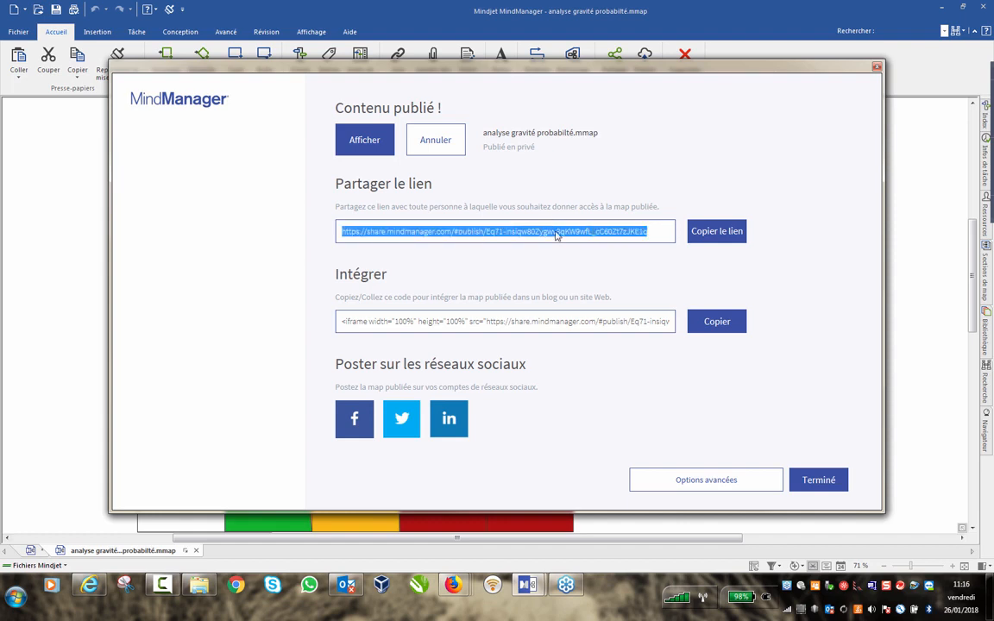
pyautogui.click(807, 482)
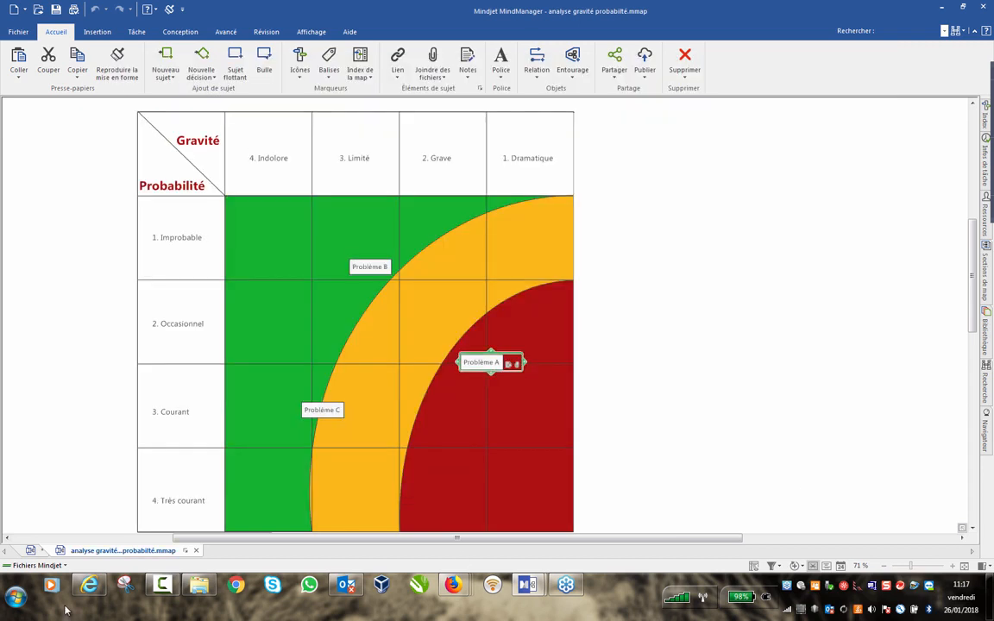
pyautogui.click(237, 586)
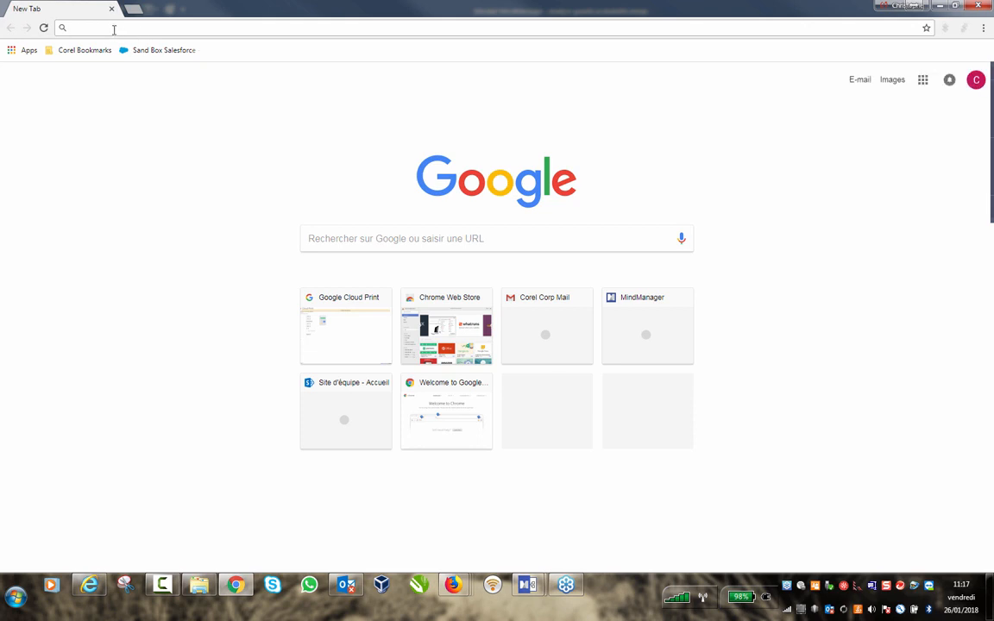
pyautogui.write('https://share.mindmanager.com/#publish/Eq71-insiqw80Zygwv3qKW9wfL_cC60Zt7zJKE1q')
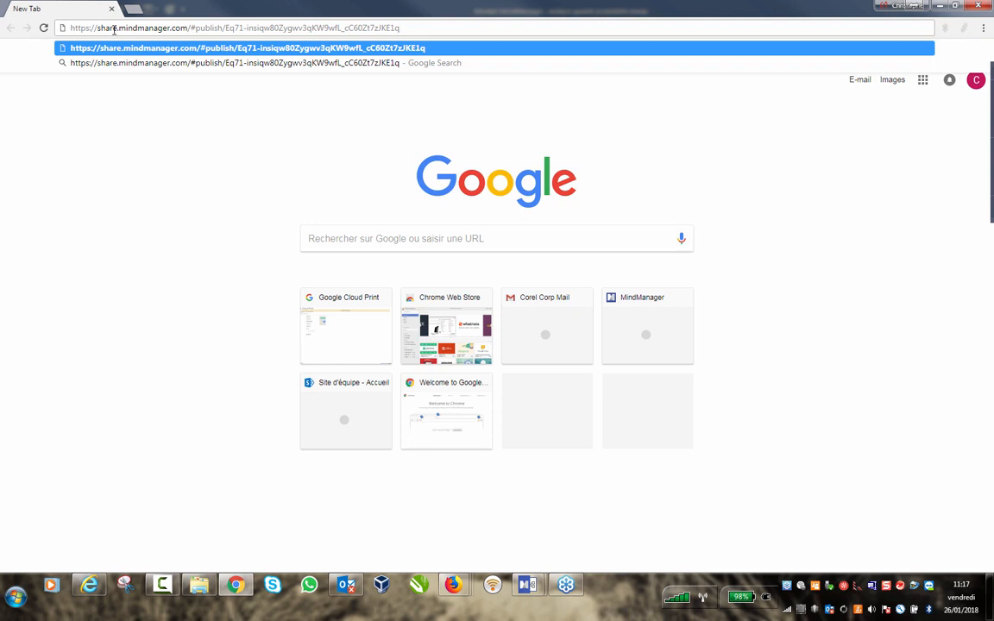
pyautogui.press('Return')
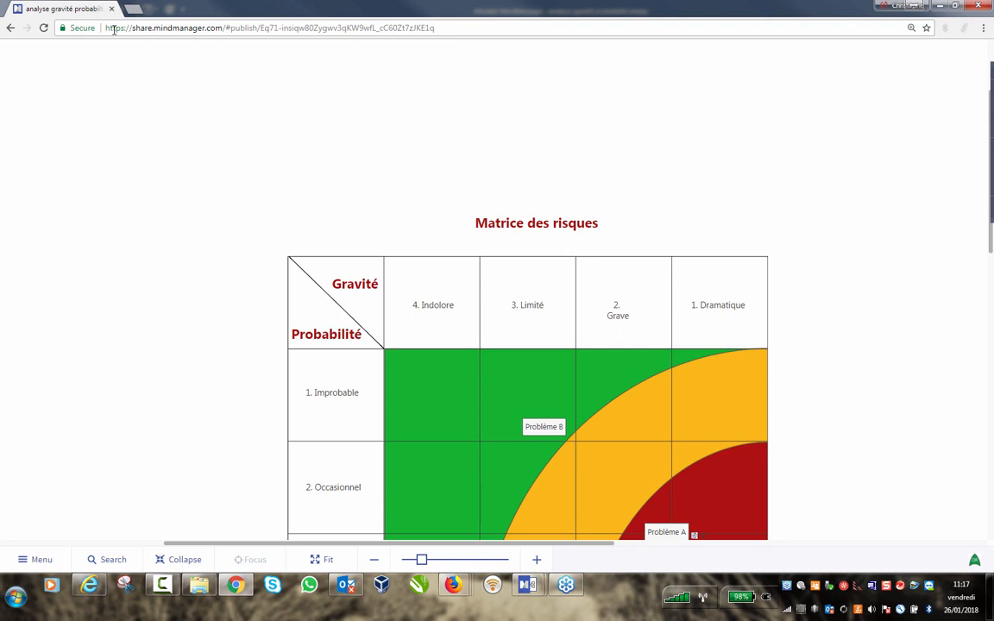
# Test the branding logo's website link in the published map and look through the viewer's menu options.
pyautogui.click(976, 563)
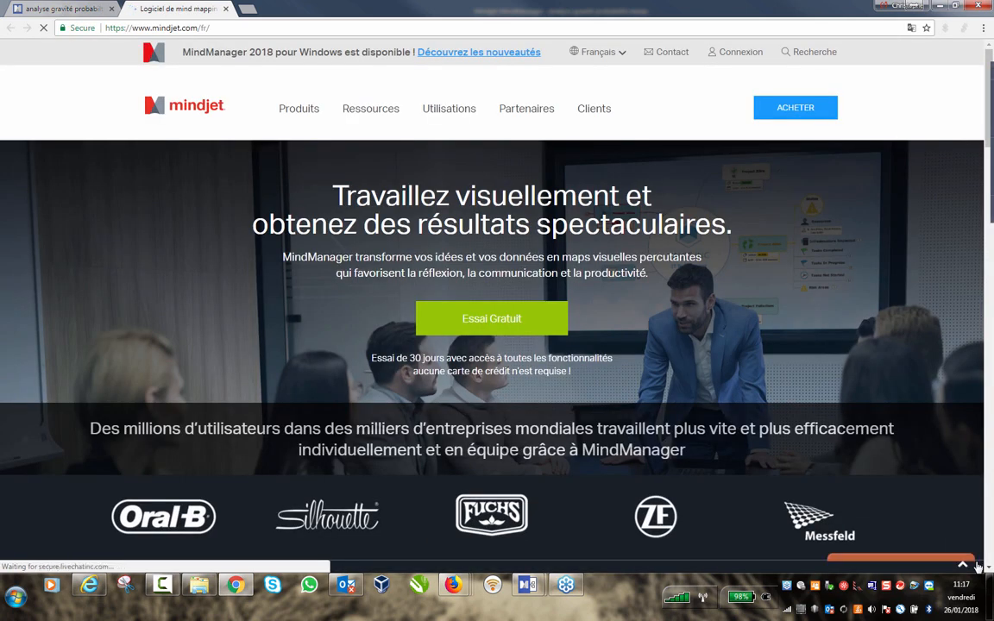
pyautogui.click(226, 10)
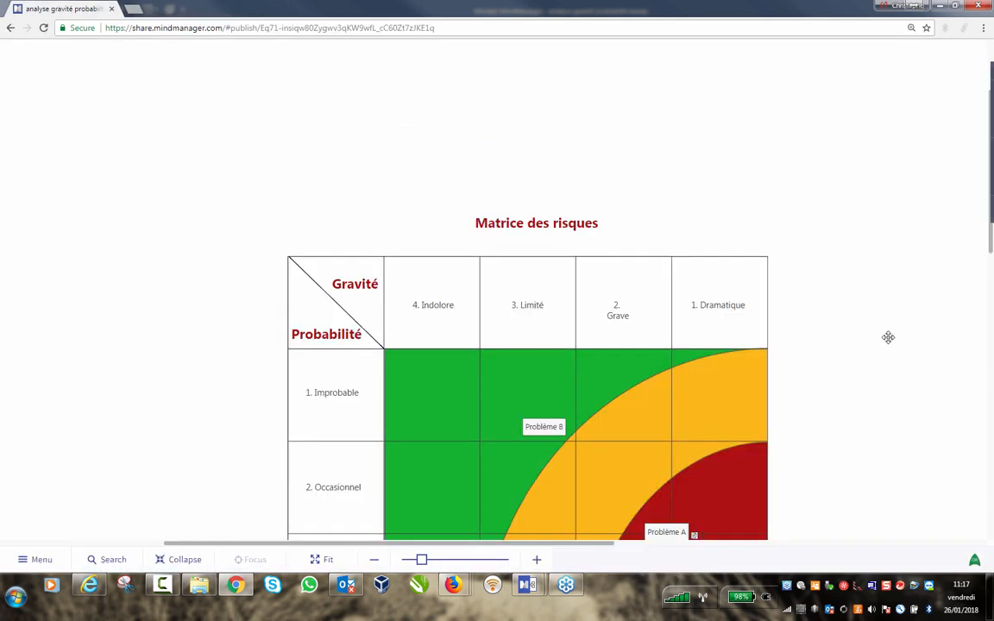
pyautogui.scroll(-2, 888, 337)
pyautogui.scroll(-1, 888, 336)
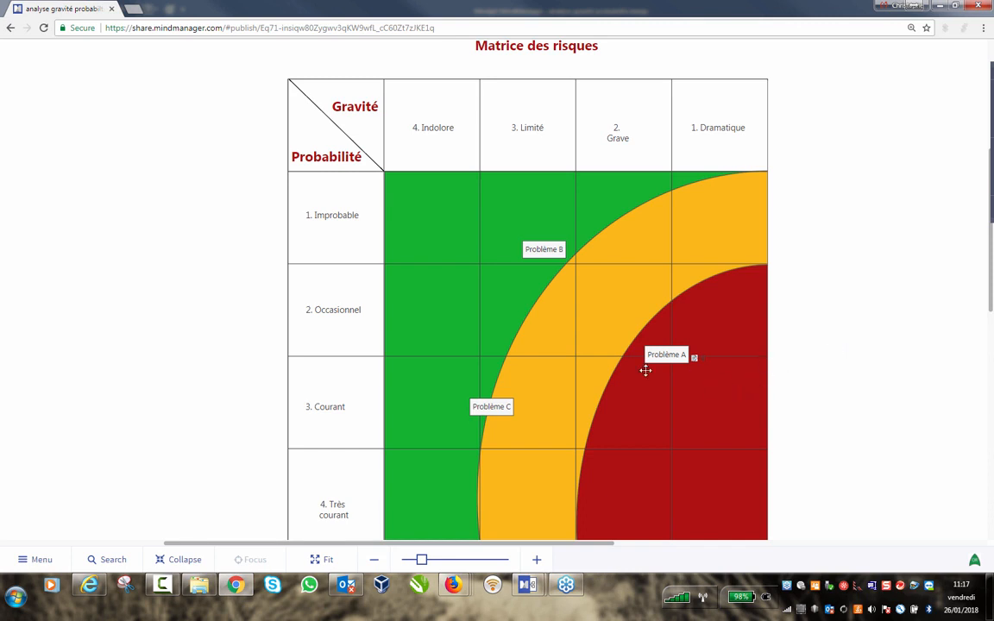
pyautogui.click(37, 560)
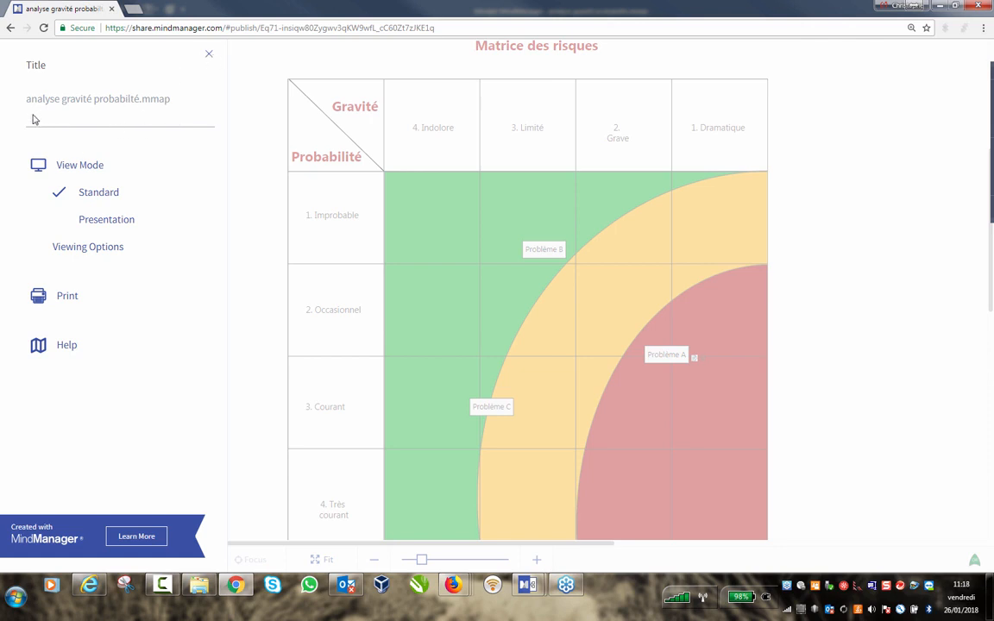
pyautogui.click(207, 58)
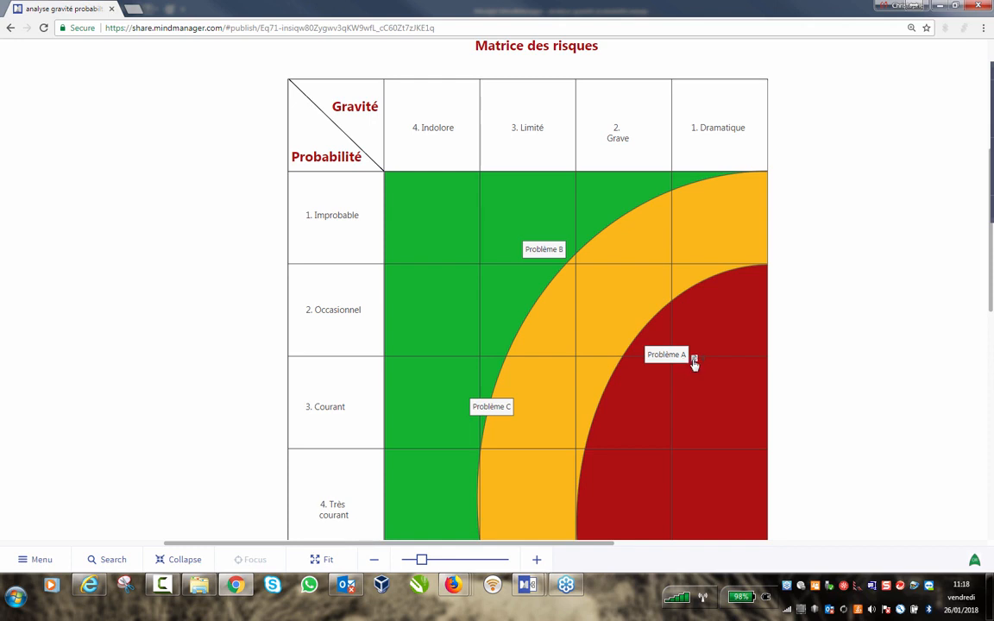
# View the notes of Problème A in the published map and check its attached file without saving it.
pyautogui.moveTo(695, 363)
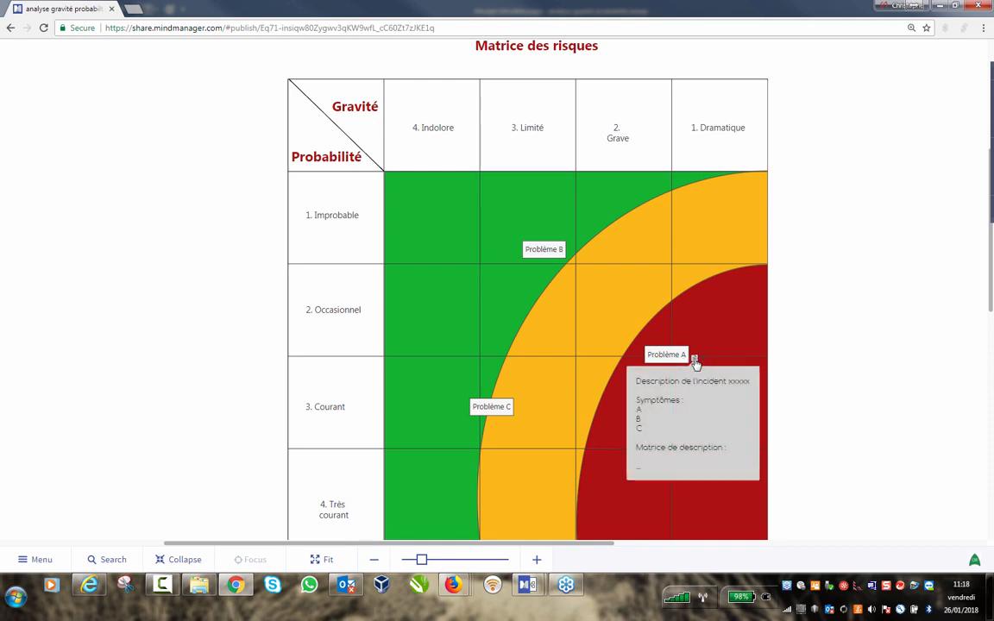
pyautogui.click(695, 363)
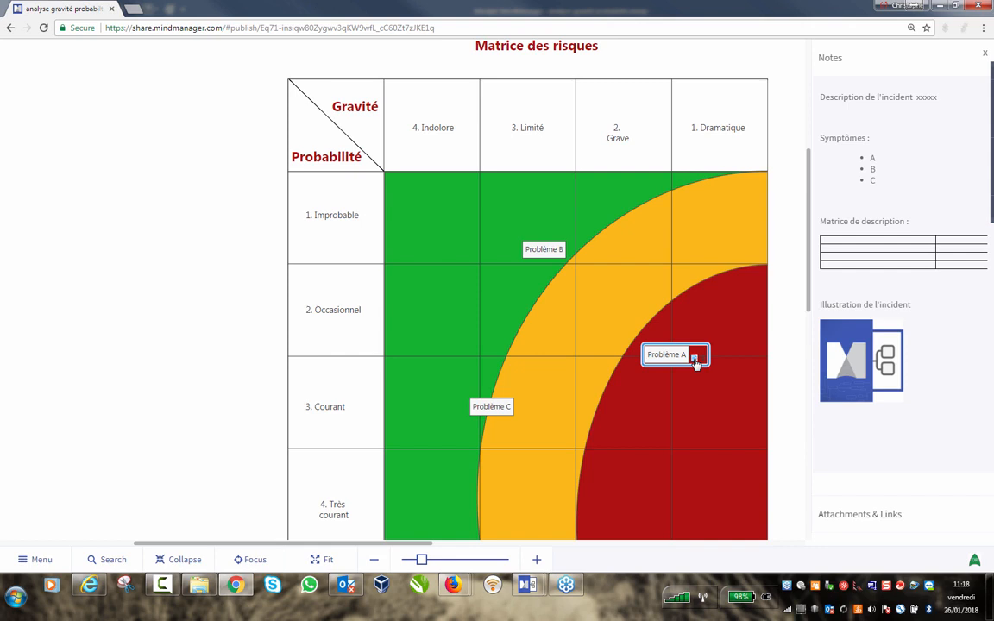
pyautogui.moveTo(703, 358)
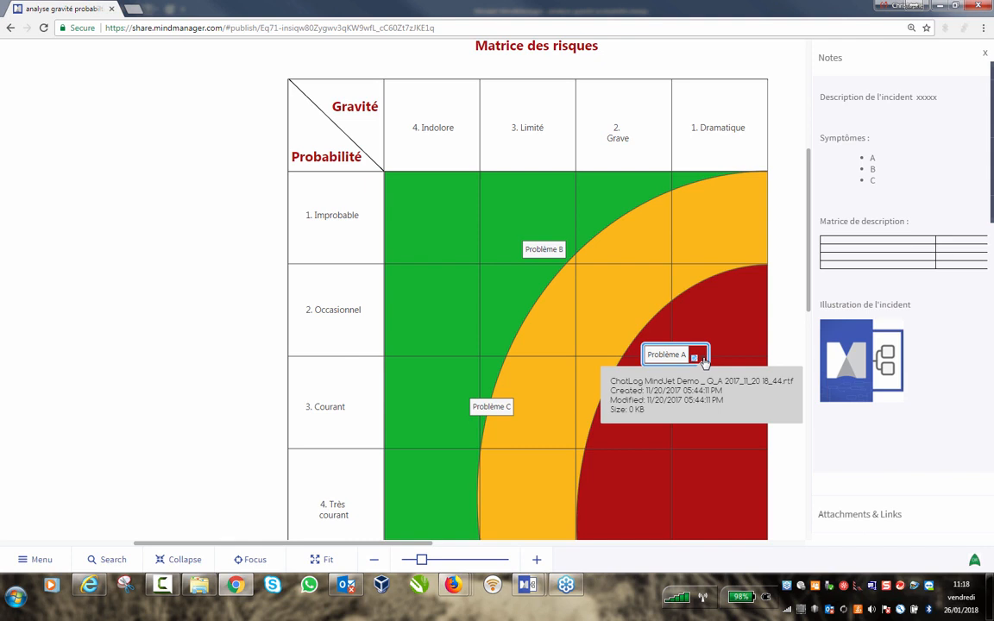
pyautogui.click(703, 358)
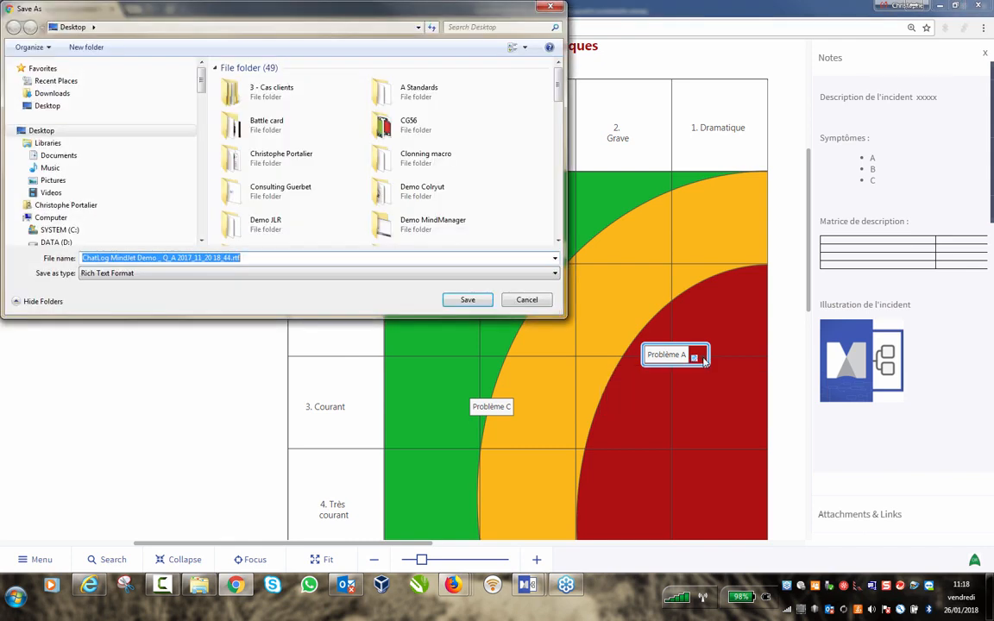
pyautogui.click(527, 301)
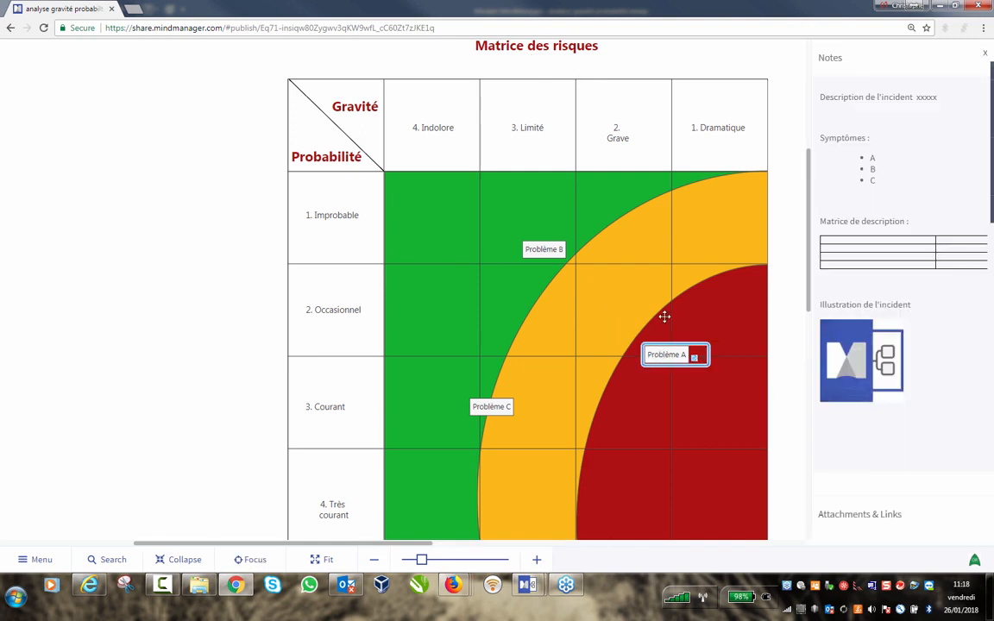
pyautogui.click(543, 250)
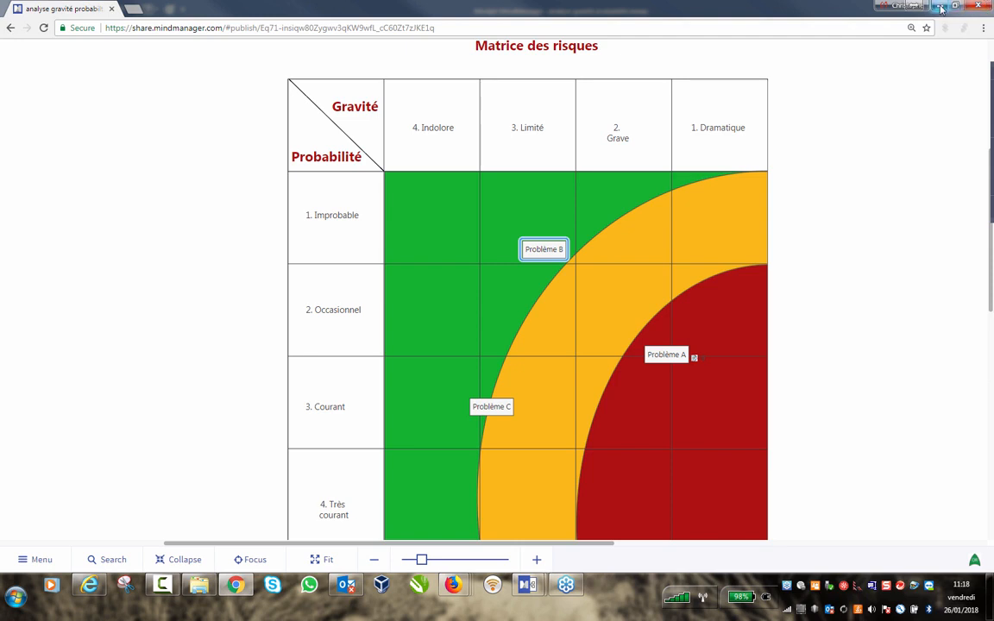
# Switch to MindManager and move Problème A into the Improbable / Indolore cell of the risk matrix.
pyautogui.click(522, 586)
pyautogui.click(594, 528)
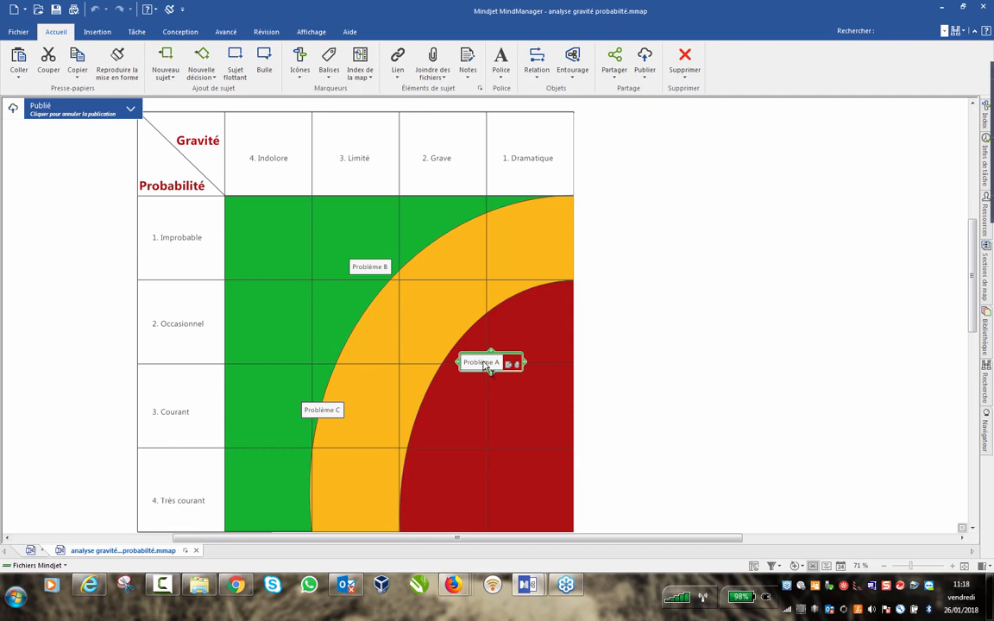
pyautogui.moveTo(495, 371); pyautogui.dragTo(278, 271)
# Move Problème B outside the risk matrix and delete it.
pyautogui.click(371, 267)
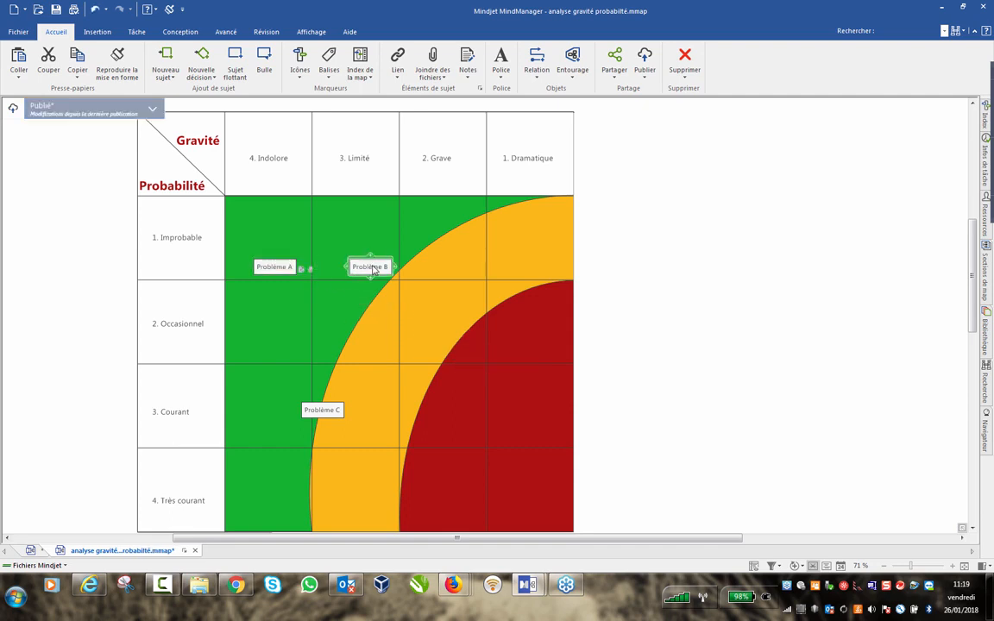
pyautogui.moveTo(371, 269); pyautogui.dragTo(727, 275)
pyautogui.press('Delete')
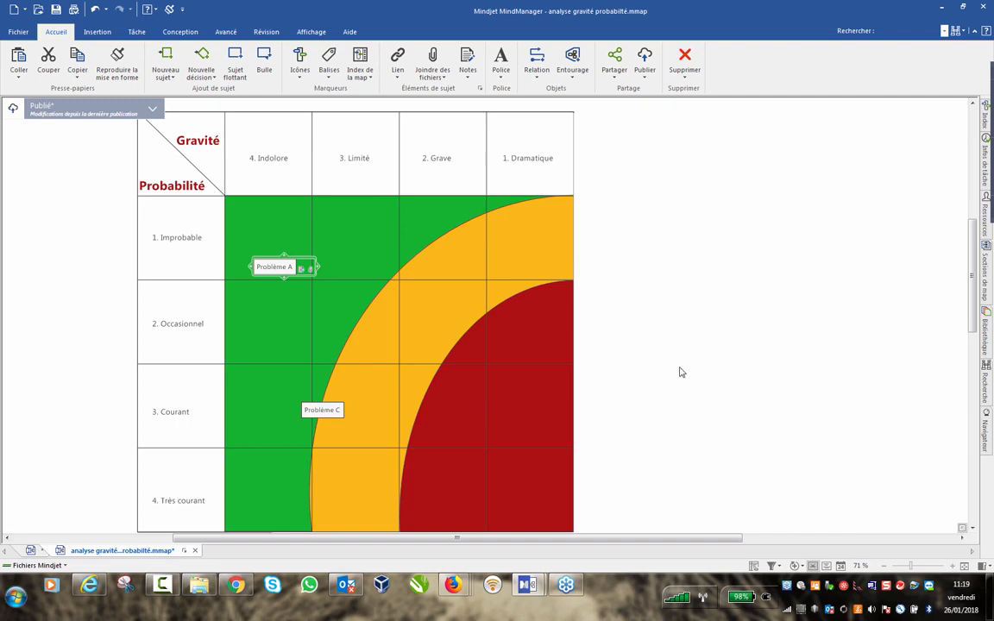
# Change the layout of the Problème C topic to Map à droite.
pyautogui.scroll(-3, 680, 371)
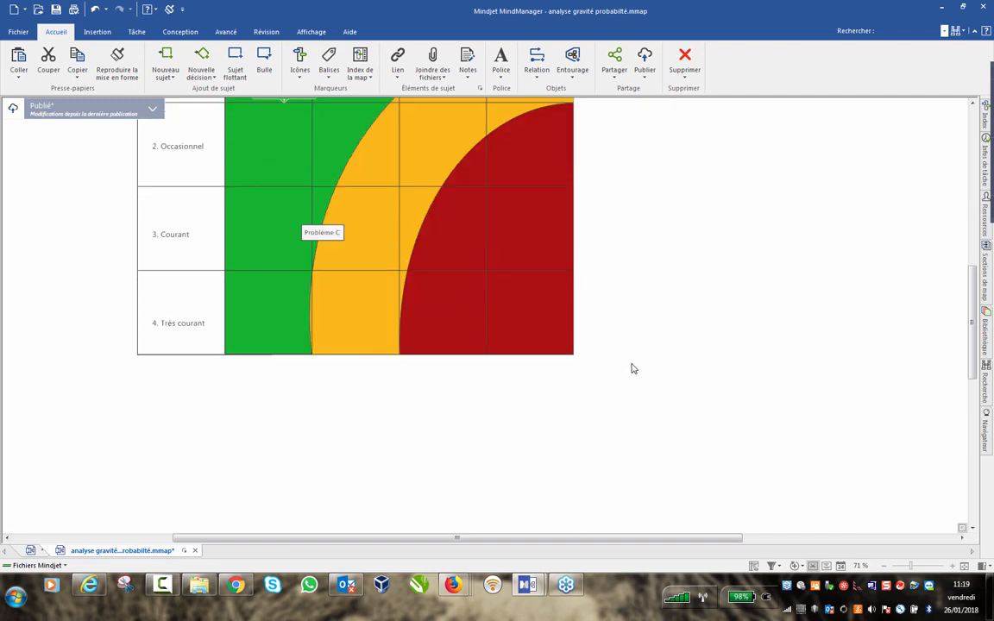
pyautogui.scroll(1, 631, 368)
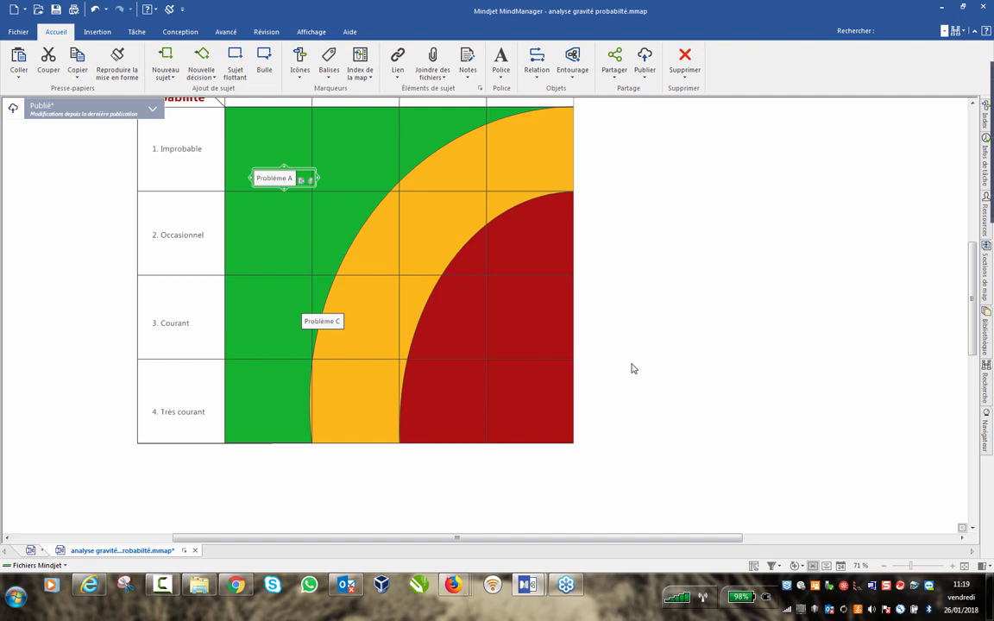
pyautogui.click(322, 322)
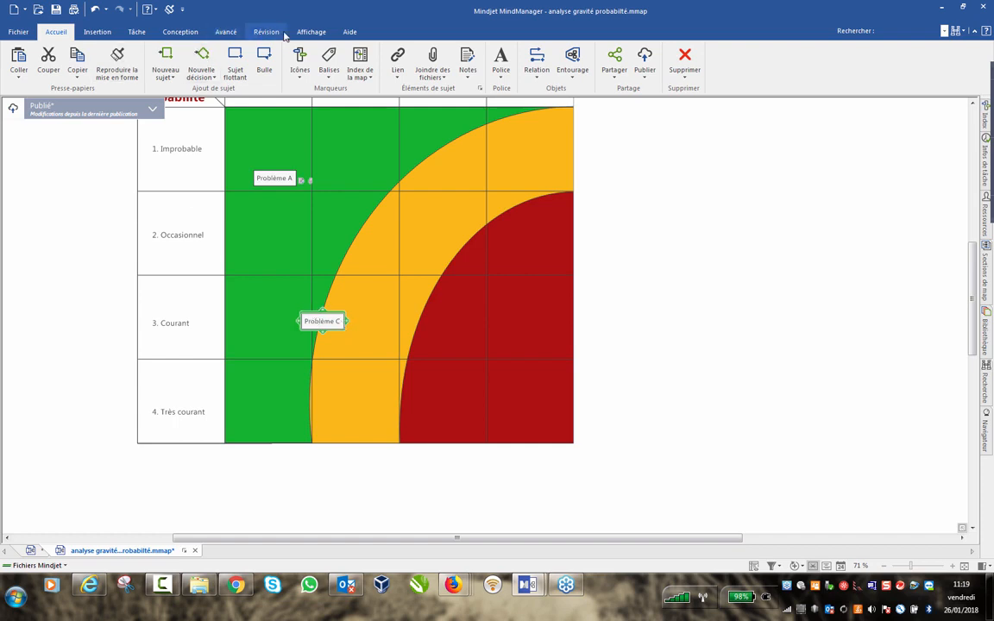
pyautogui.click(311, 33)
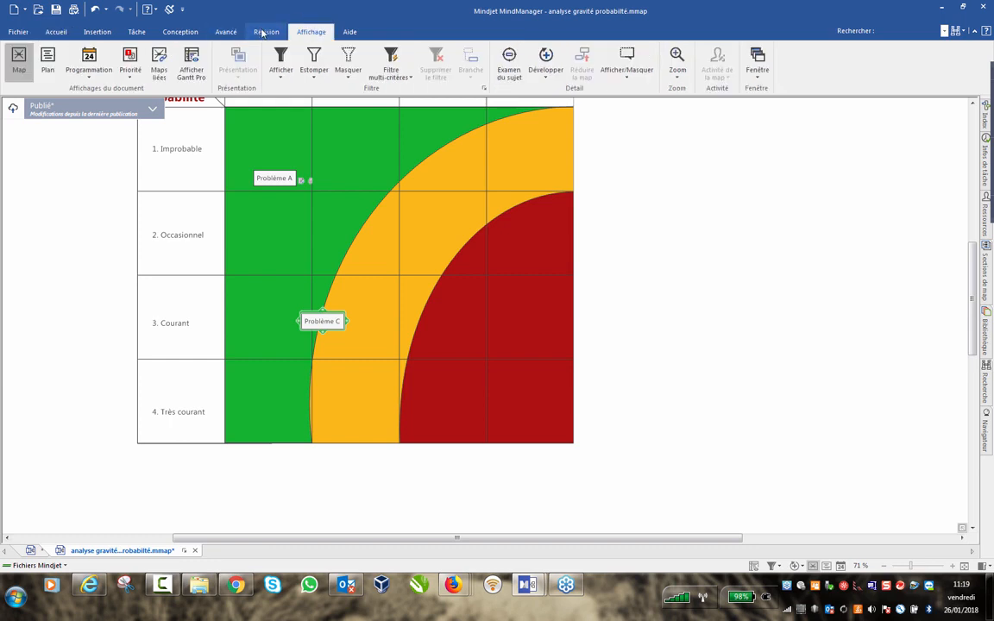
pyautogui.click(186, 32)
pyautogui.click(412, 69)
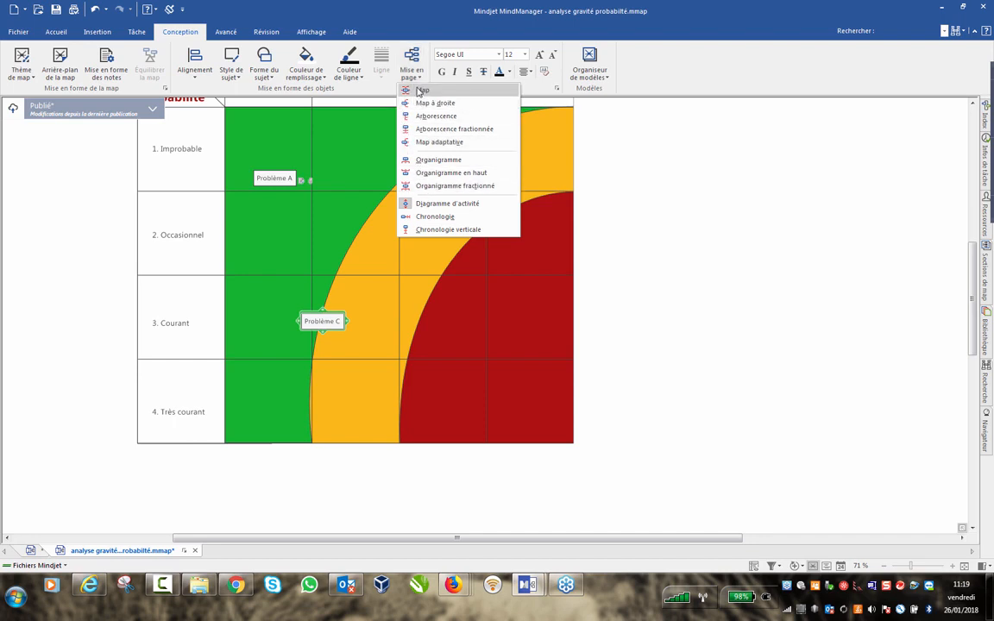
pyautogui.click(416, 90)
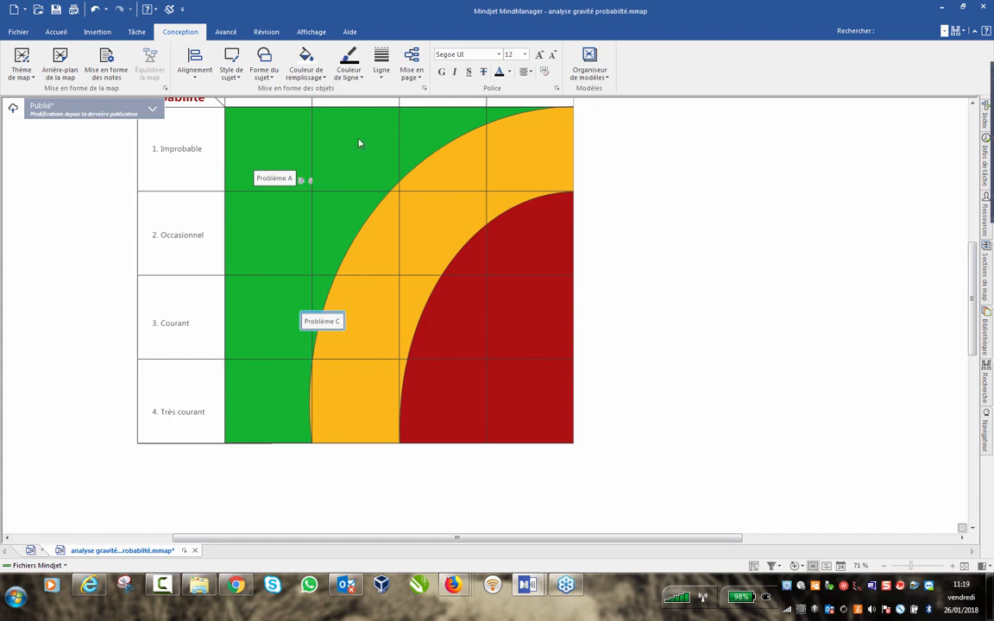
pyautogui.click(413, 73)
pyautogui.click(421, 104)
# Add a subtopic to Problème C and a further subtopic beneath it.
pyautogui.press('Insert')
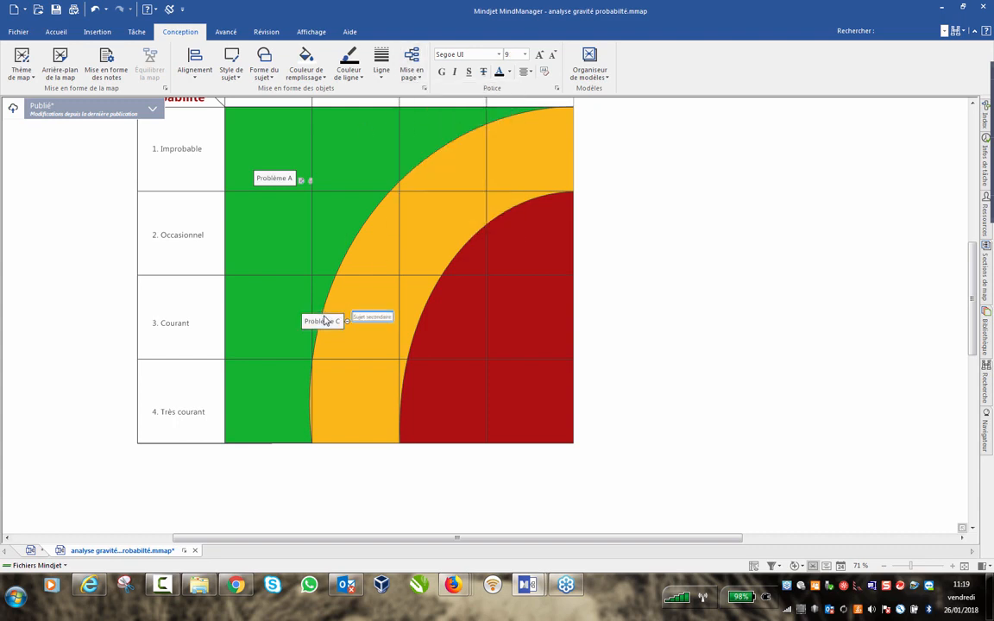
pyautogui.press('Insert')
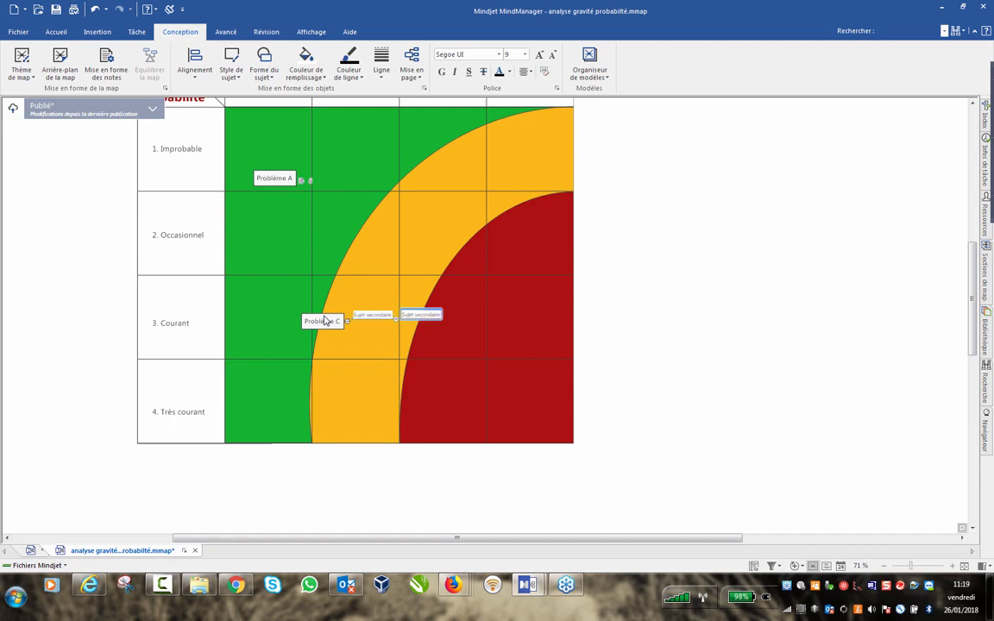
# Move the nested subtopic directly under Problème C and add the green-shirted person image from the Personnes library to it.
pyautogui.moveTo(416, 315); pyautogui.dragTo(357, 333)
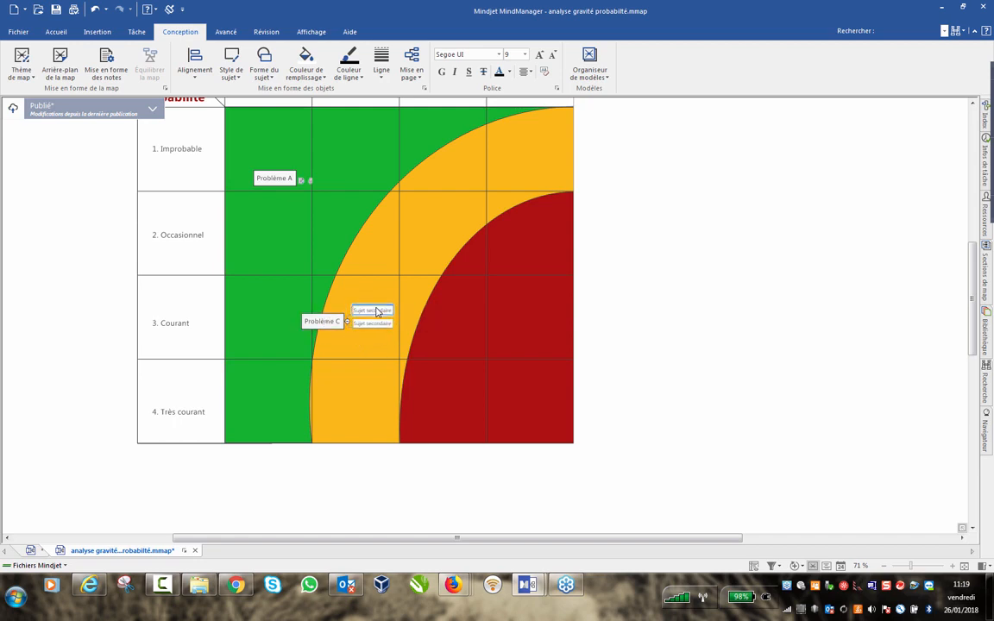
pyautogui.click(987, 328)
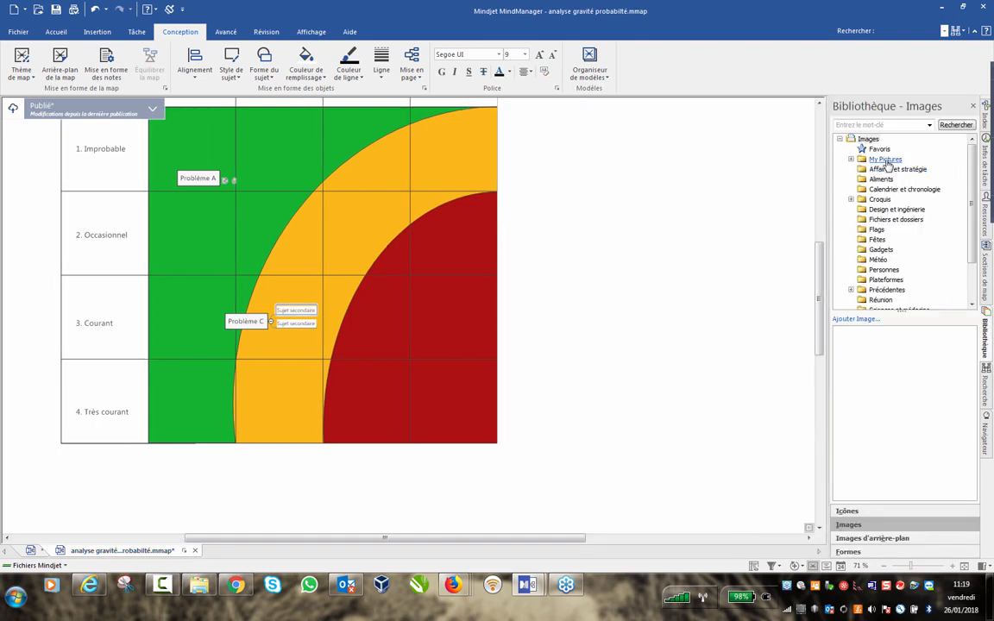
pyautogui.click(873, 229)
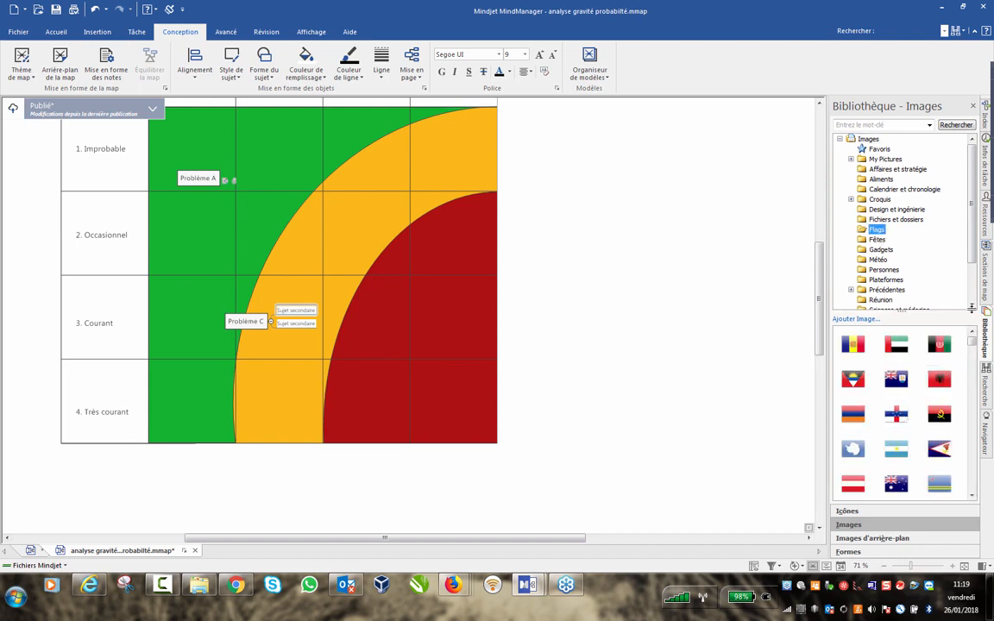
pyautogui.click(894, 272)
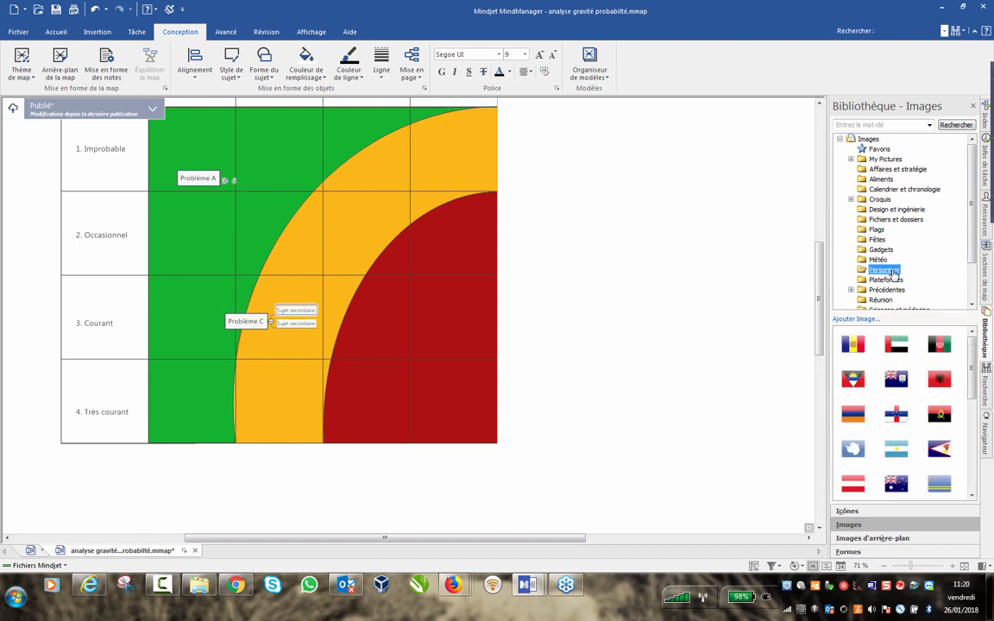
pyautogui.click(895, 379)
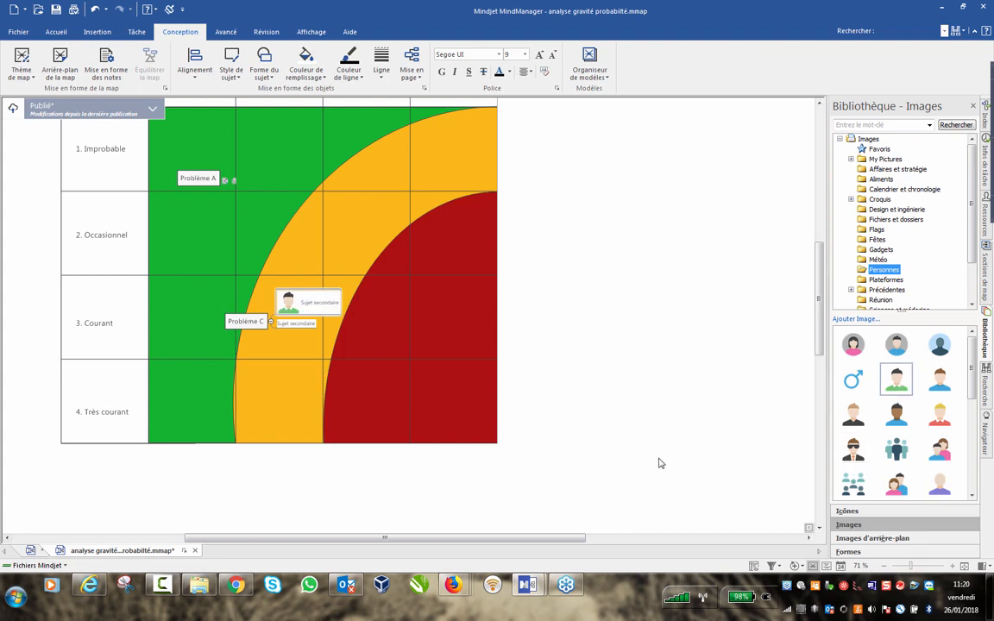
pyautogui.click(974, 107)
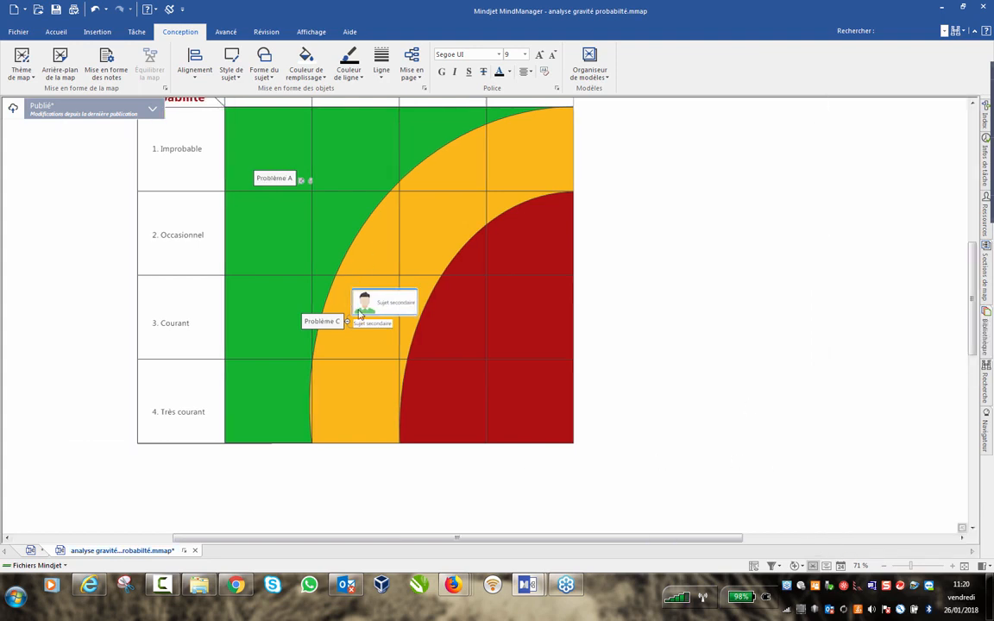
# Collapse the subtopics of Problème C and publish the map update.
pyautogui.click(349, 321)
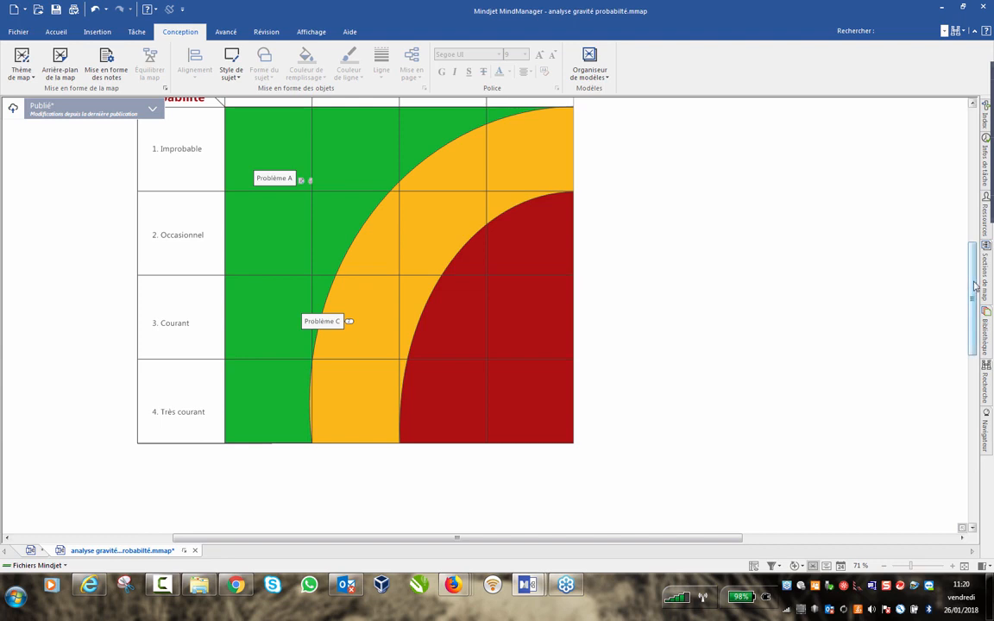
pyautogui.moveTo(970, 289); pyautogui.dragTo(977, 263)
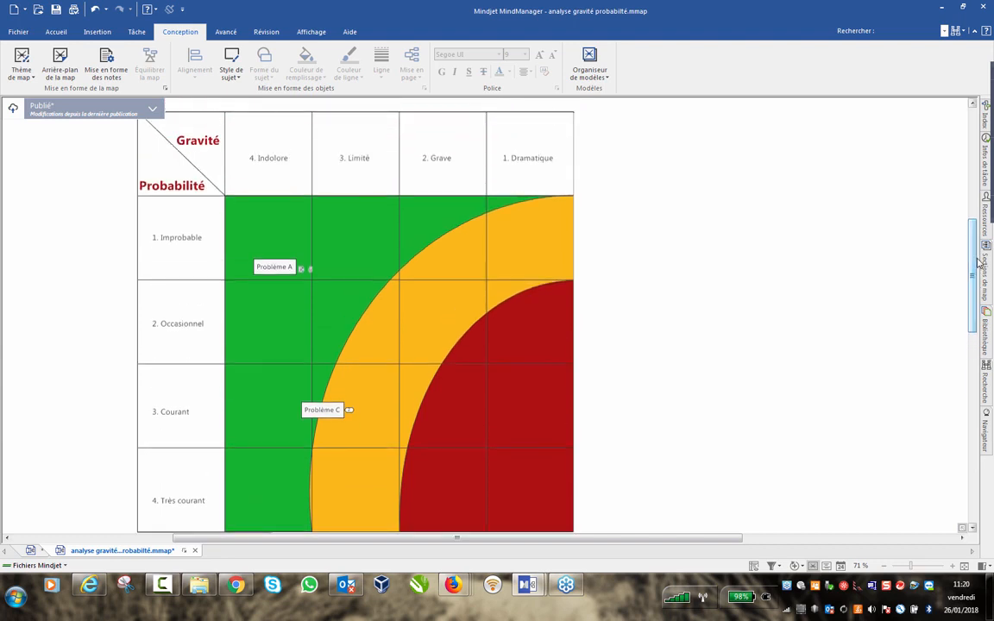
pyautogui.click(153, 111)
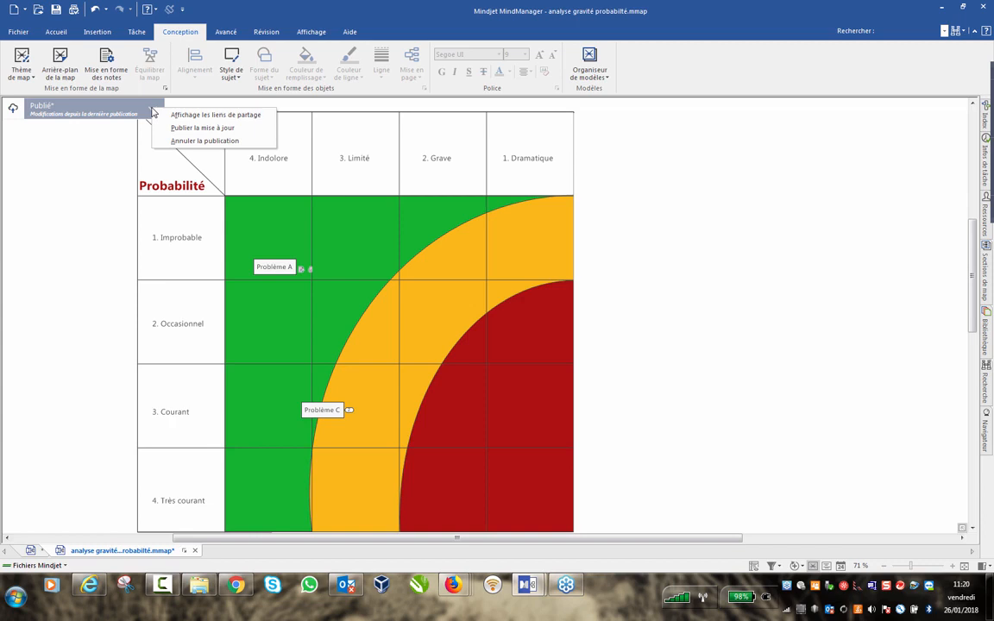
pyautogui.click(197, 128)
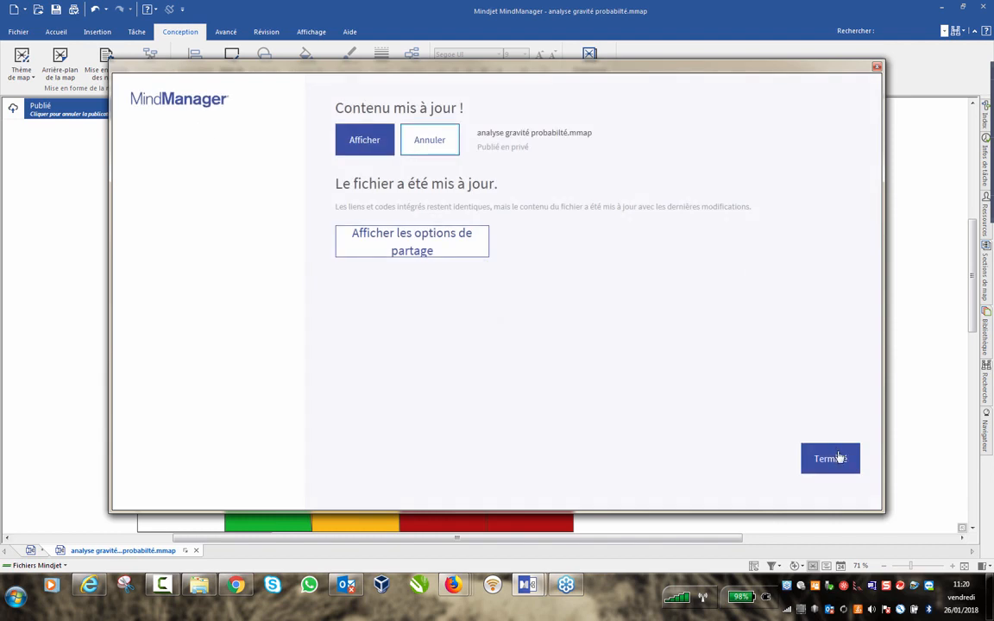
pyautogui.click(837, 459)
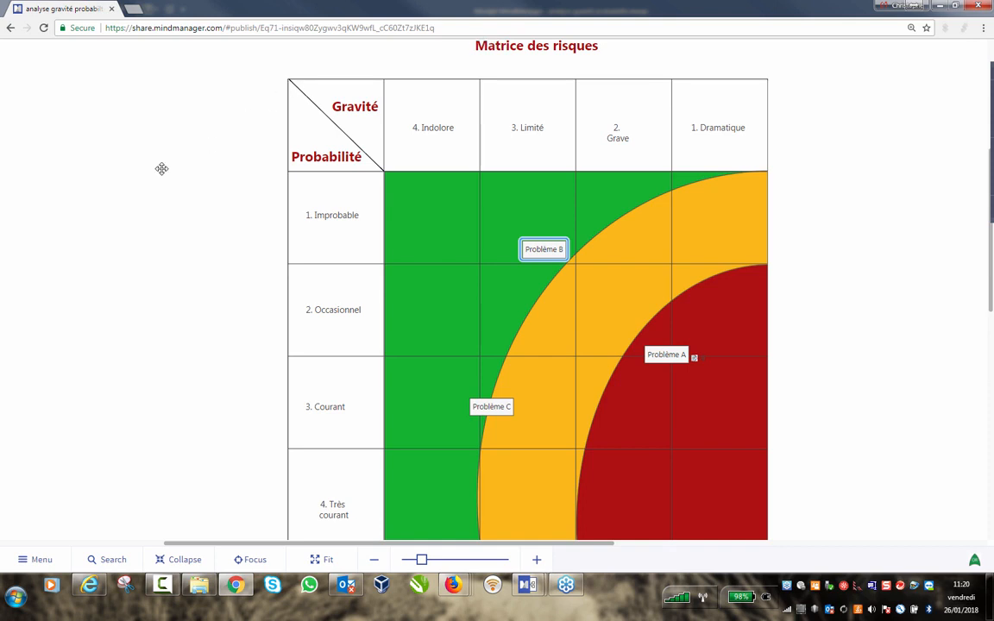
# Reload the published map in Chrome and expand Problème C to check the updated topics.
pyautogui.press('F5')
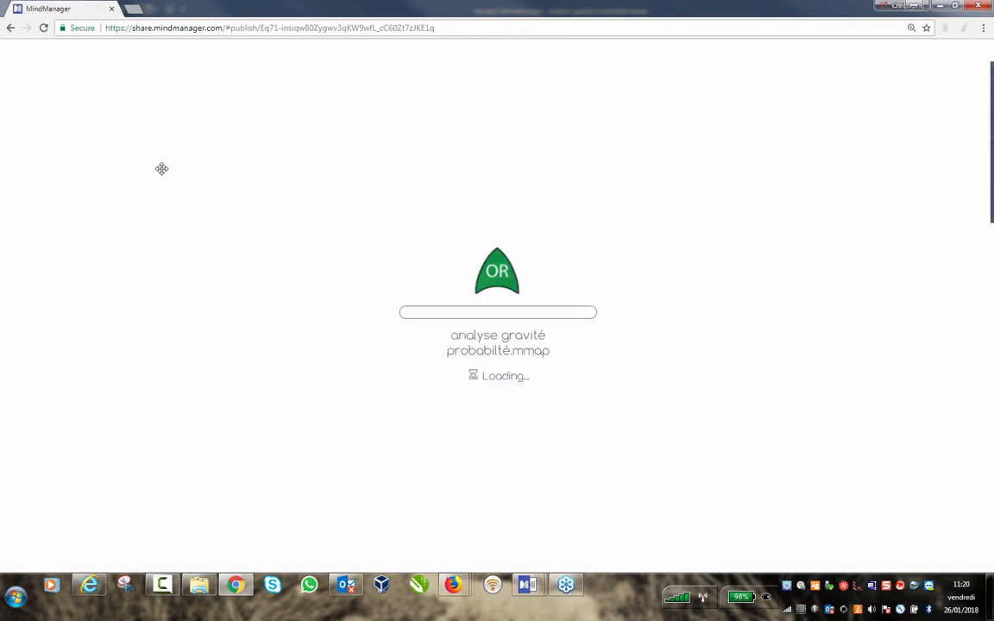
pyautogui.scroll(-4, 162, 168)
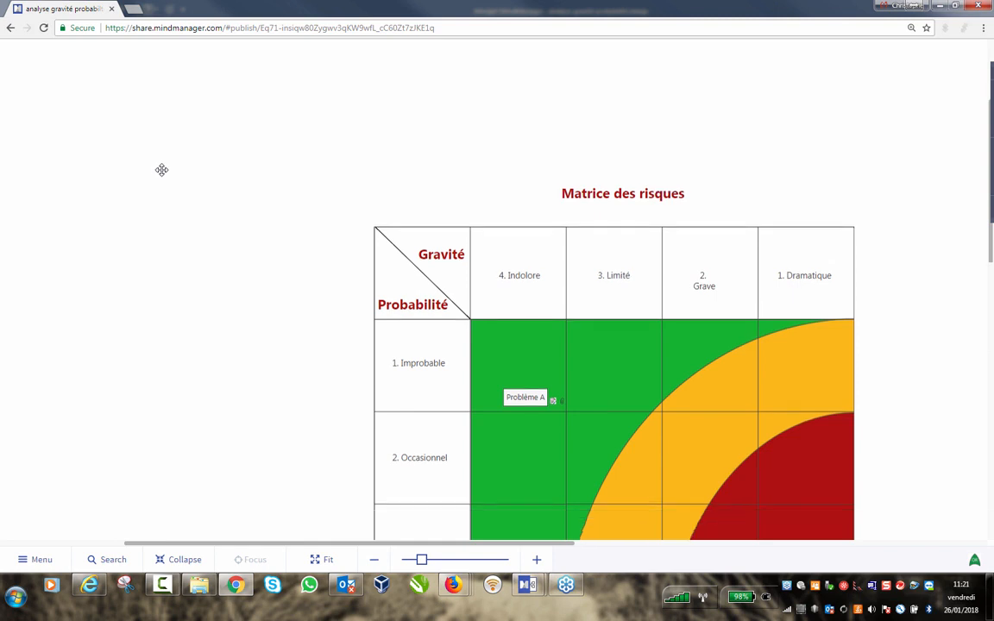
pyautogui.scroll(-1, 352, 292)
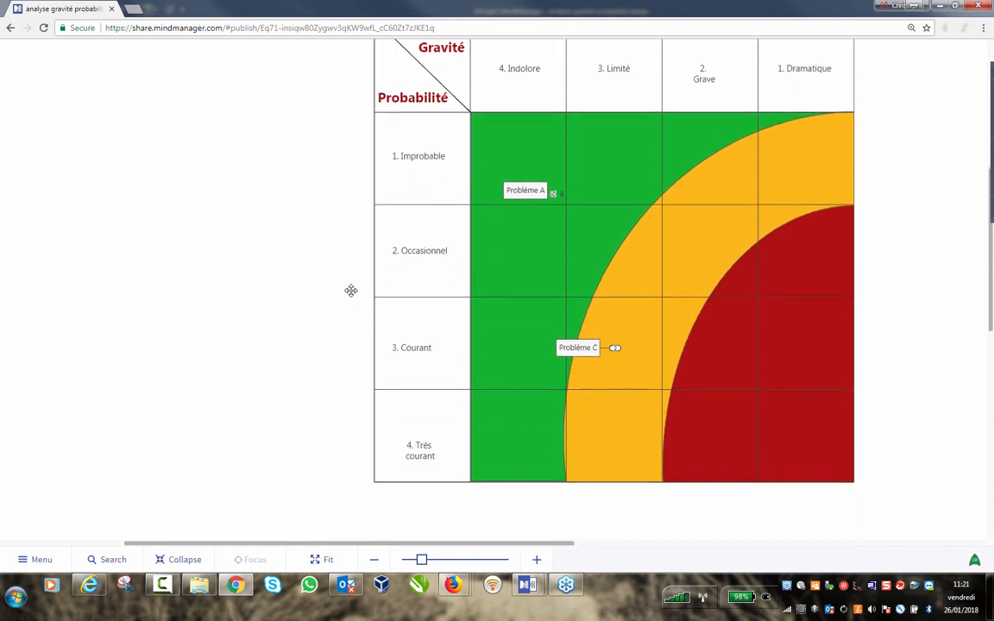
pyautogui.scroll(1, 350, 291)
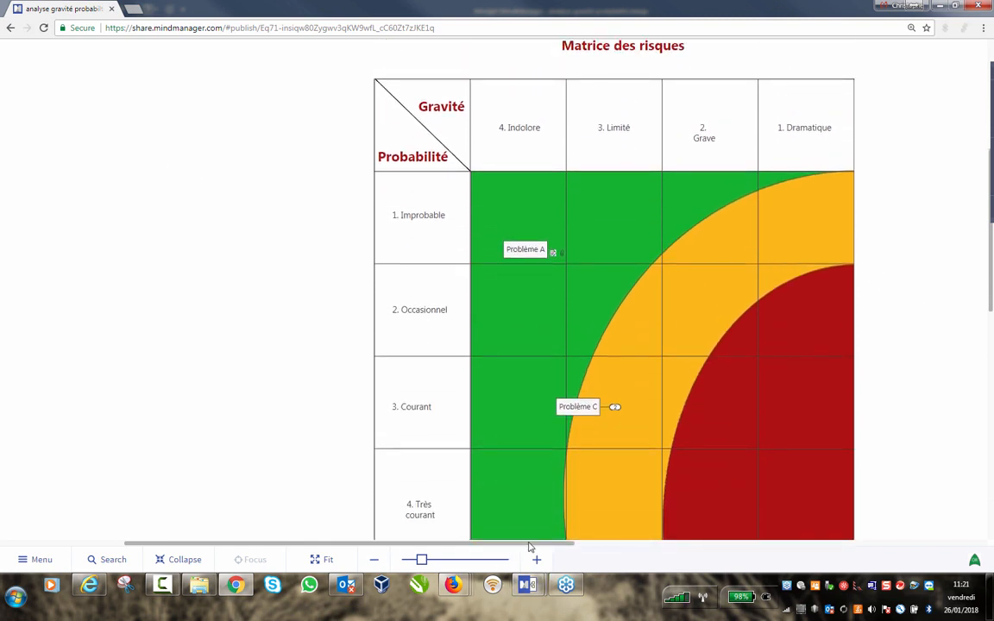
pyautogui.moveTo(528, 546); pyautogui.dragTo(583, 528)
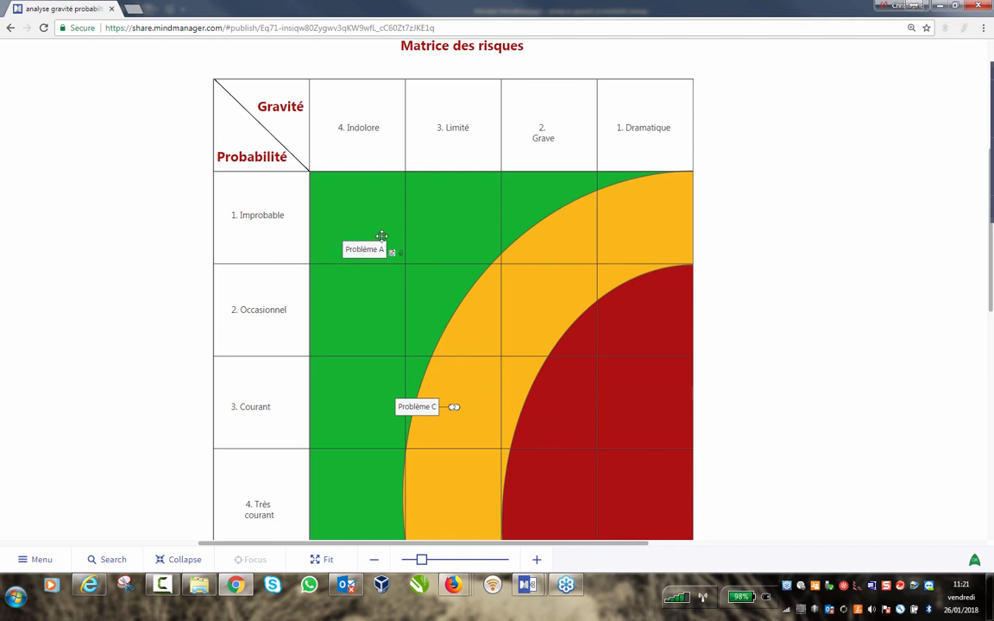
pyautogui.click(455, 410)
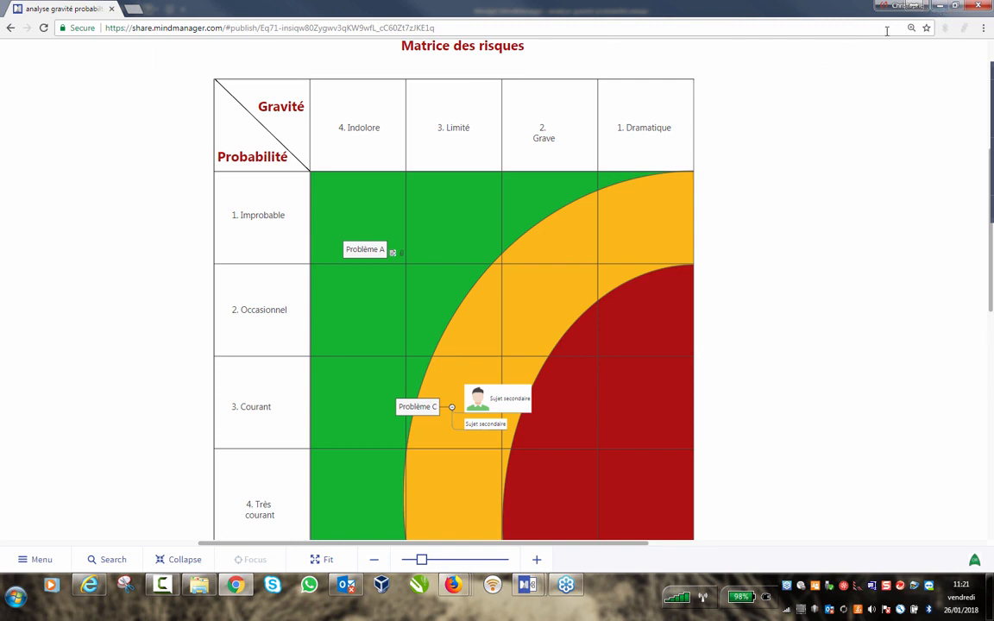
# Switch to MindManager and open the sharing options of analyse gravité probabilté.mmap from the list of published maps.
pyautogui.click(941, 7)
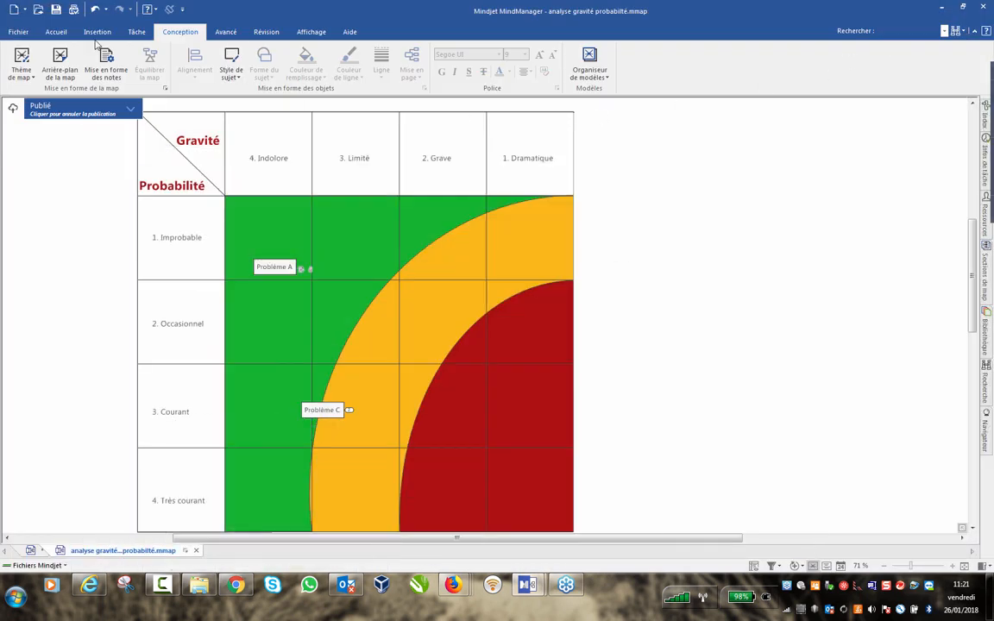
pyautogui.click(131, 112)
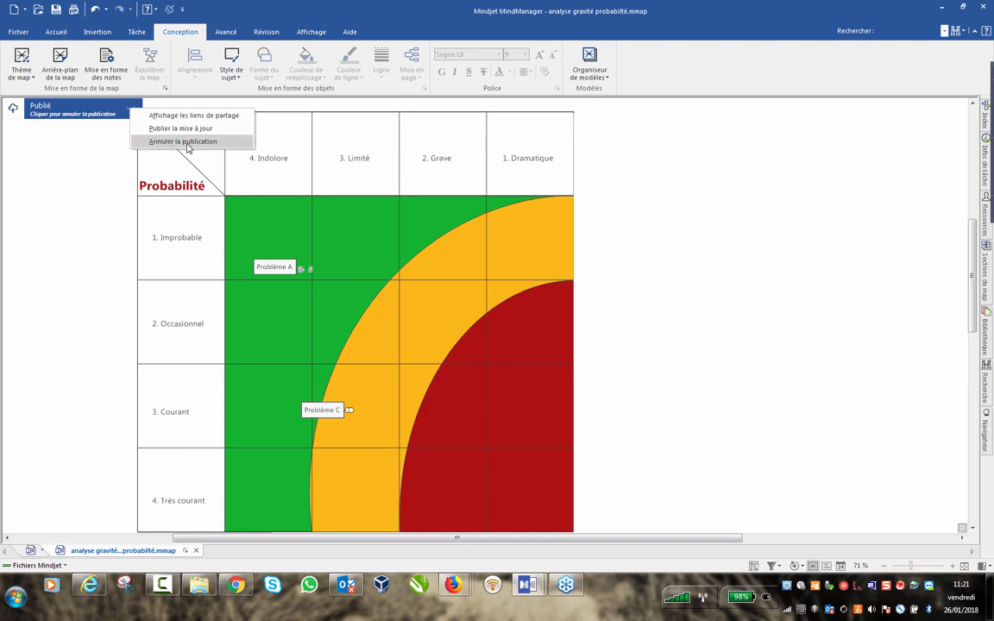
pyautogui.click(87, 182)
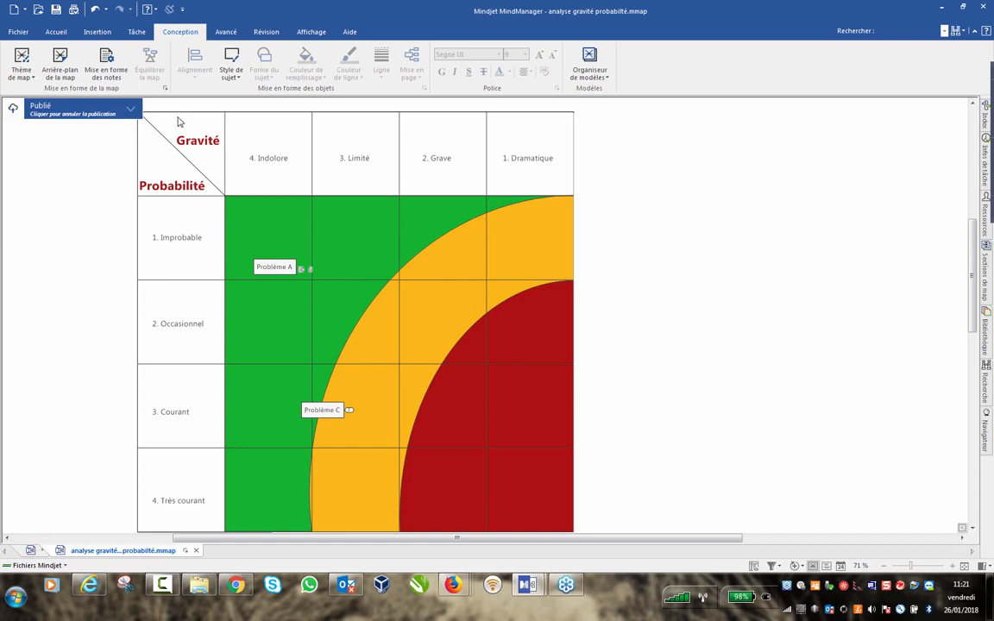
pyautogui.click(56, 31)
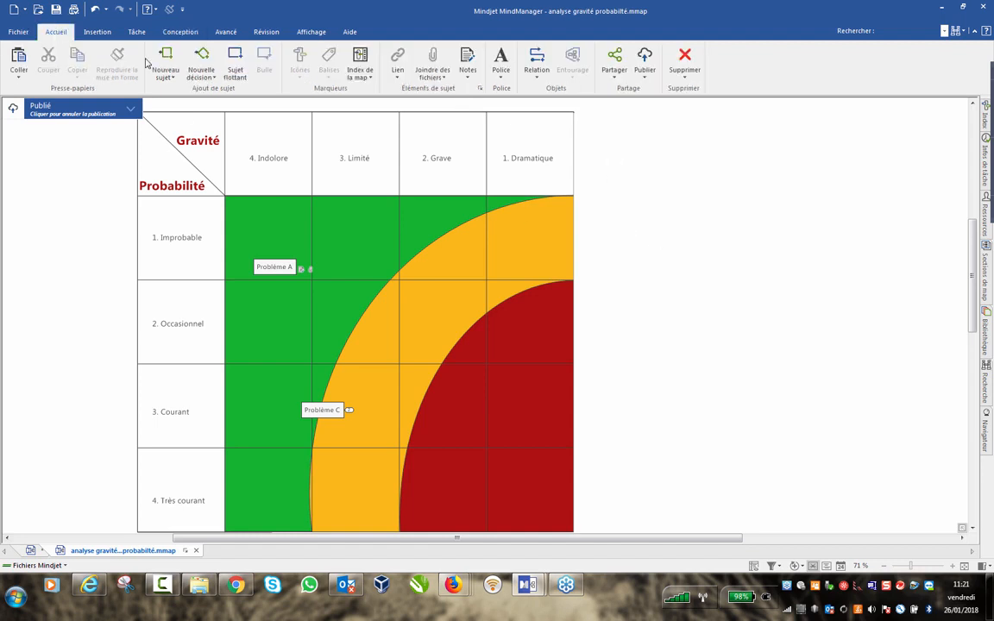
pyautogui.click(642, 76)
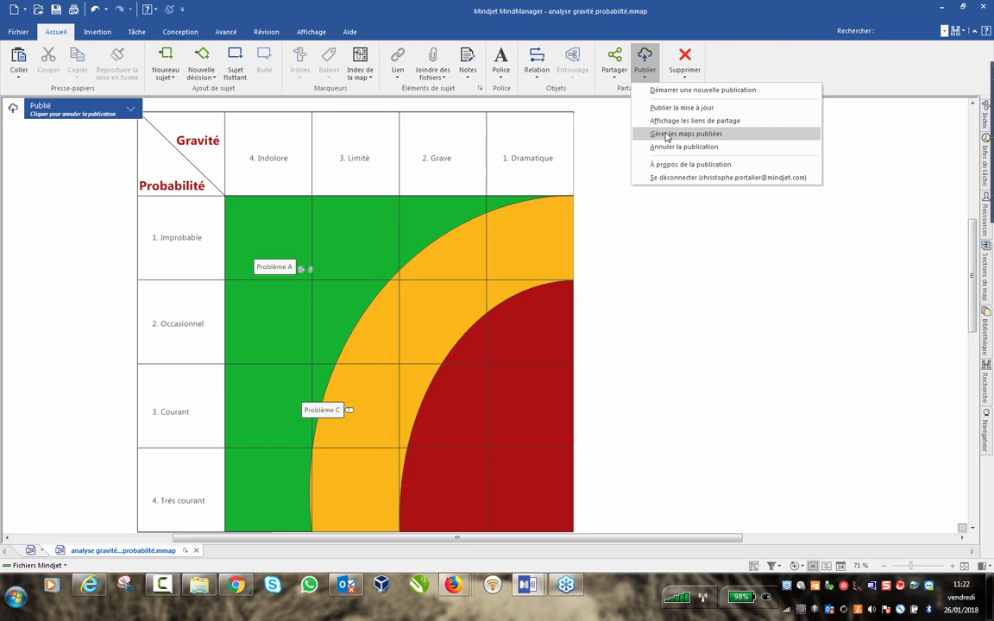
pyautogui.click(666, 134)
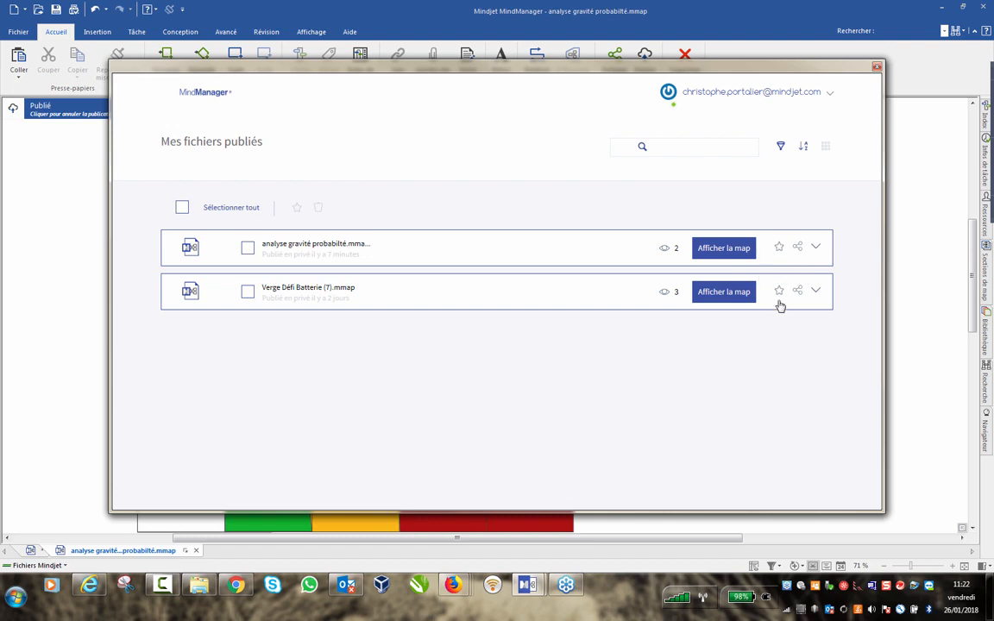
pyautogui.click(800, 249)
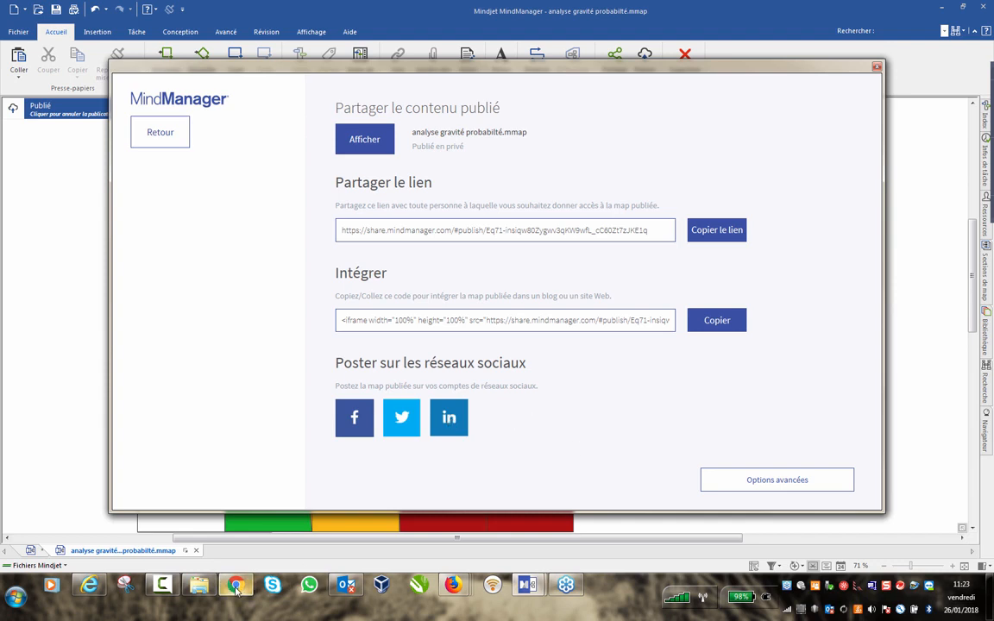
pyautogui.moveTo(213, 587)
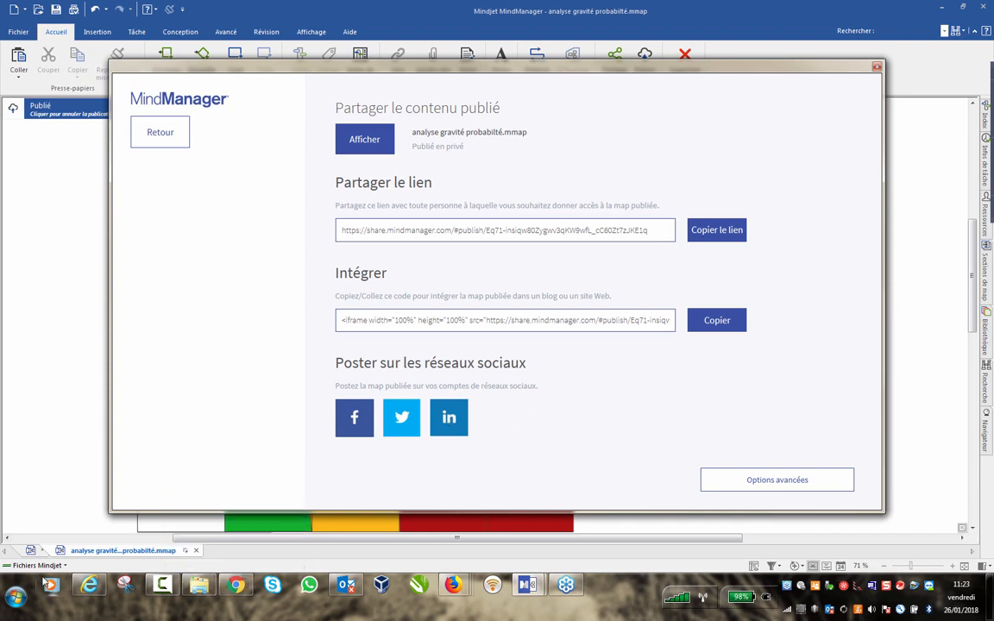
pyautogui.rightClick(234, 586)
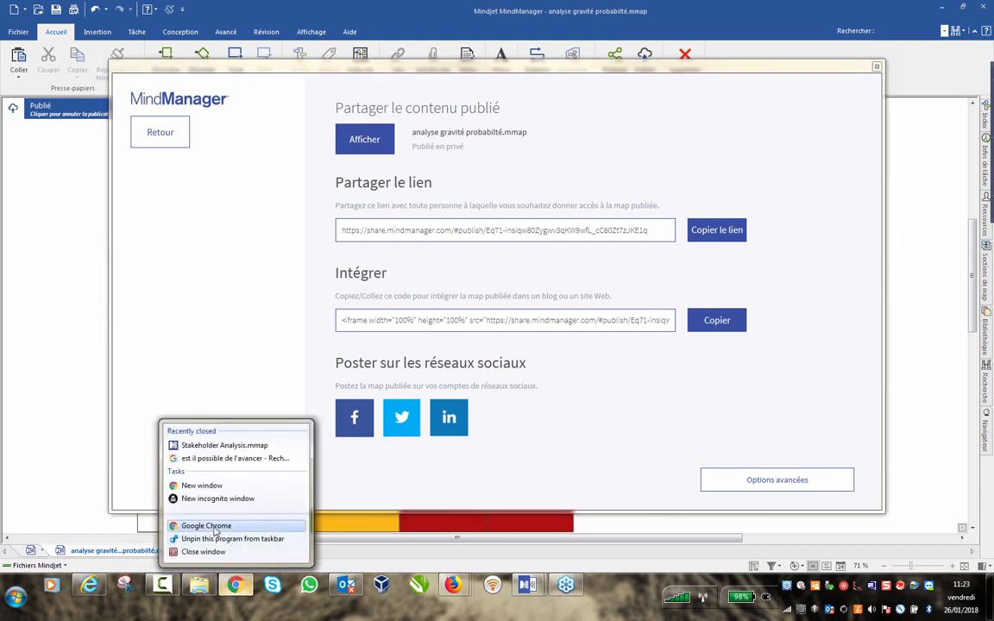
pyautogui.click(201, 485)
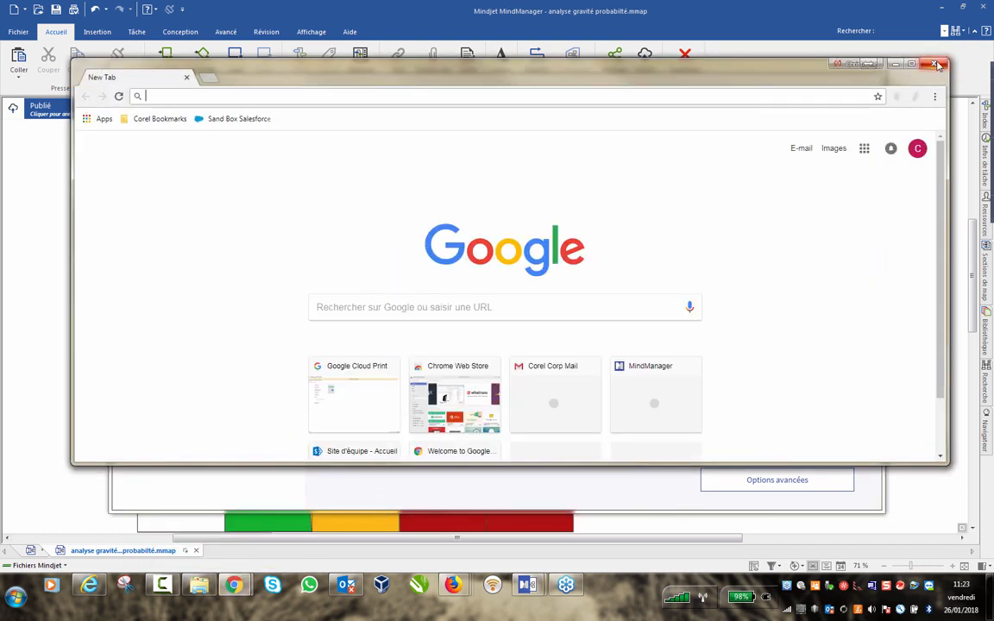
pyautogui.click(933, 64)
# Bring the Firefox window with the LinkedIn profile into view, examine its recent activity posts, and return to the sharing options.
pyautogui.moveTo(466, 586)
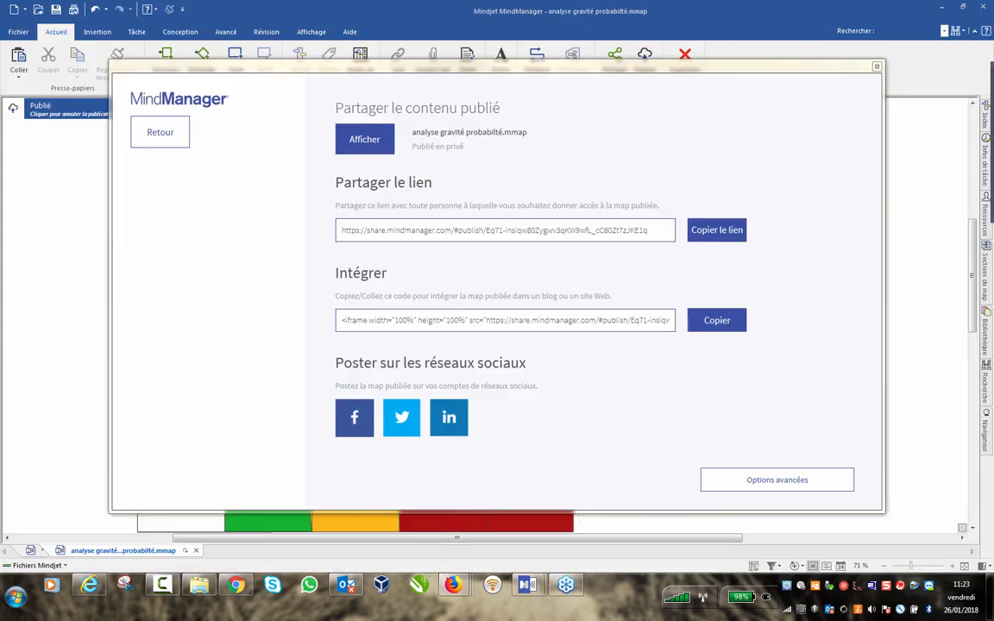
pyautogui.moveTo(604, 83); pyautogui.dragTo(992, 52)
pyautogui.moveTo(992, 43); pyautogui.dragTo(301, 73)
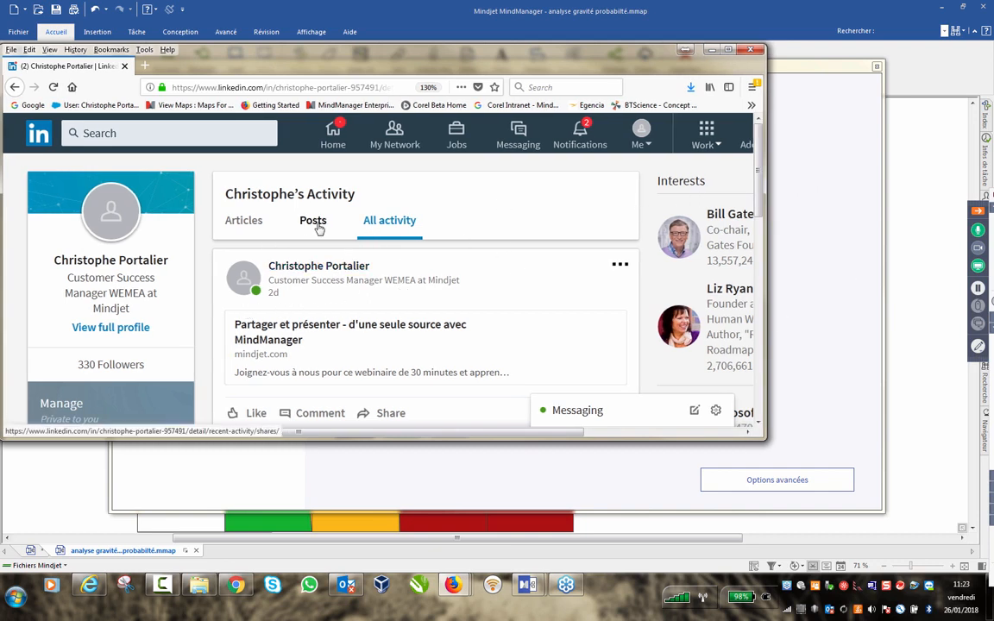
pyautogui.scroll(-3, 552, 344)
pyautogui.scroll(2, 553, 344)
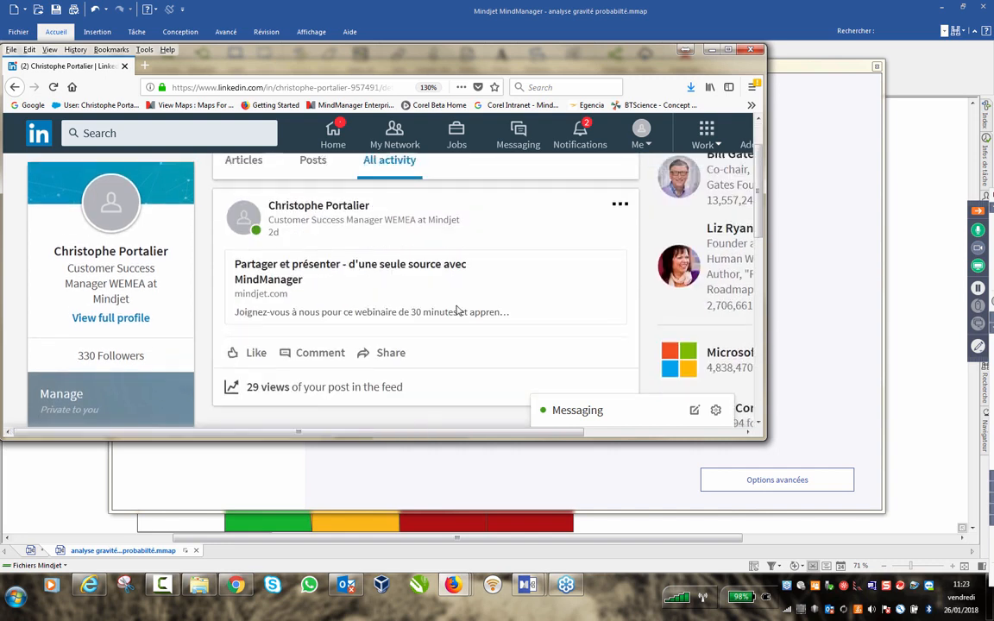
pyautogui.scroll(-1, 552, 344)
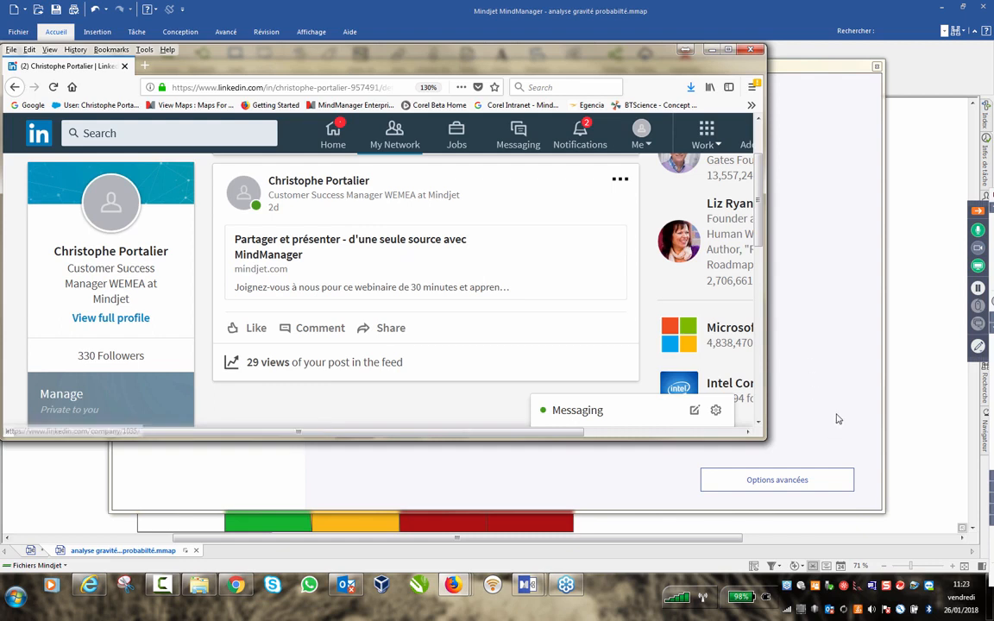
pyautogui.click(774, 395)
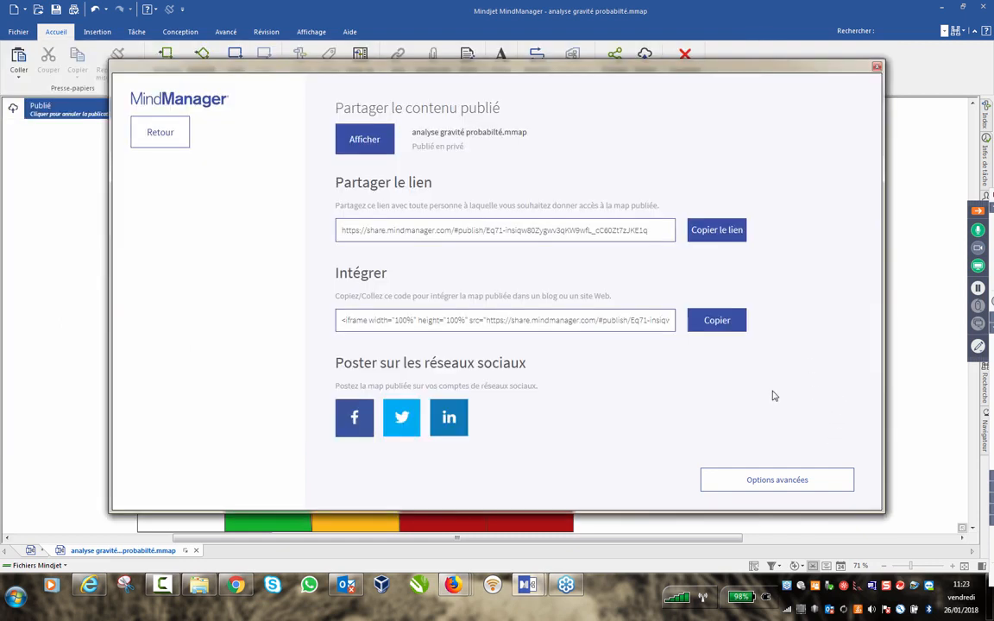
# Start a LinkedIn post of the published map with the update text "Mise a jour pour le webinar du 26 01".
pyautogui.click(456, 422)
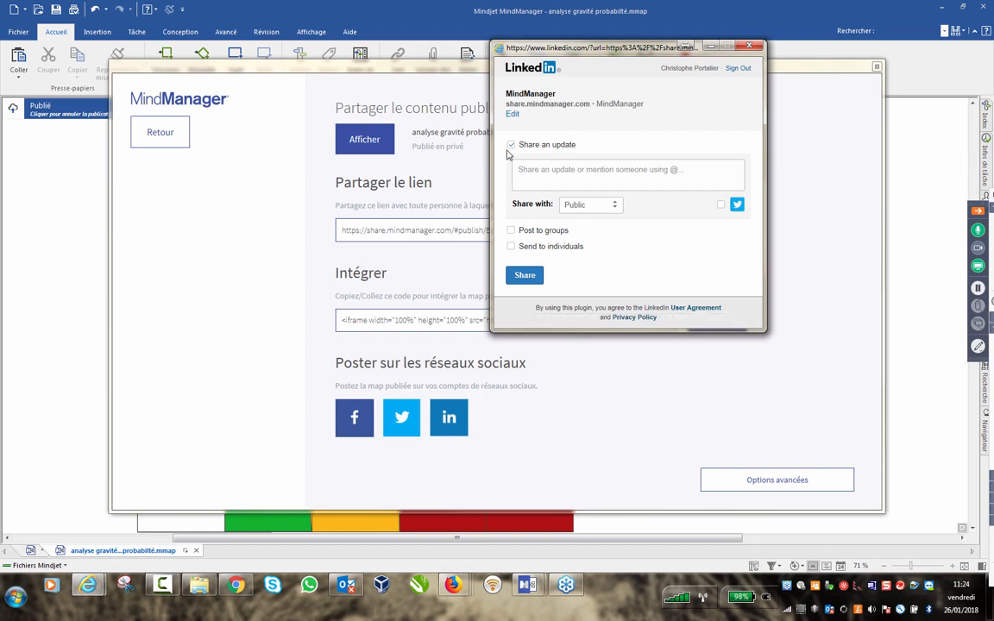
pyautogui.click(547, 171)
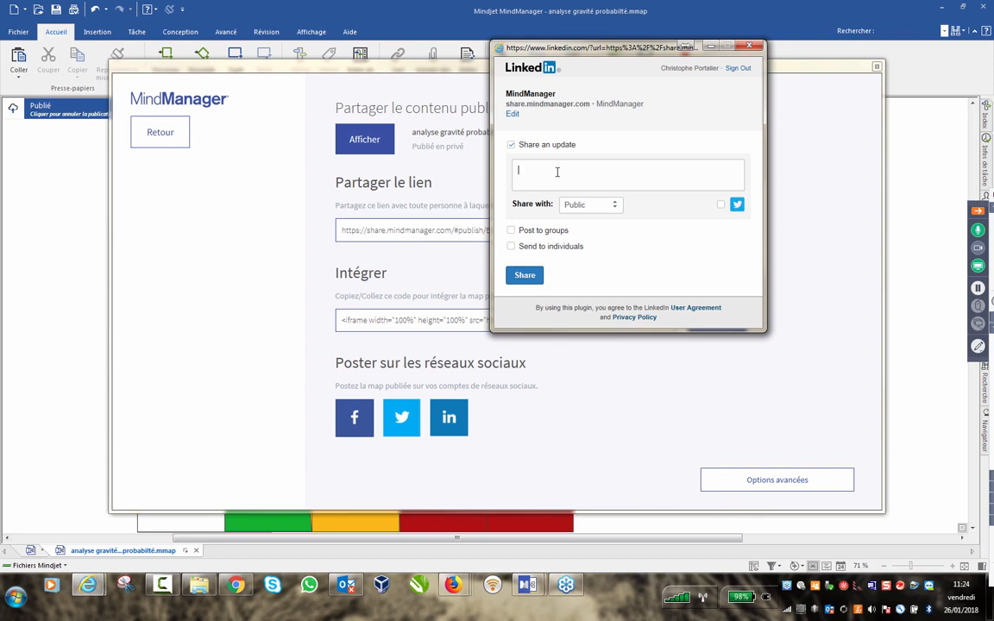
pyautogui.write('Mise a jour pour le webinar du  26 01')
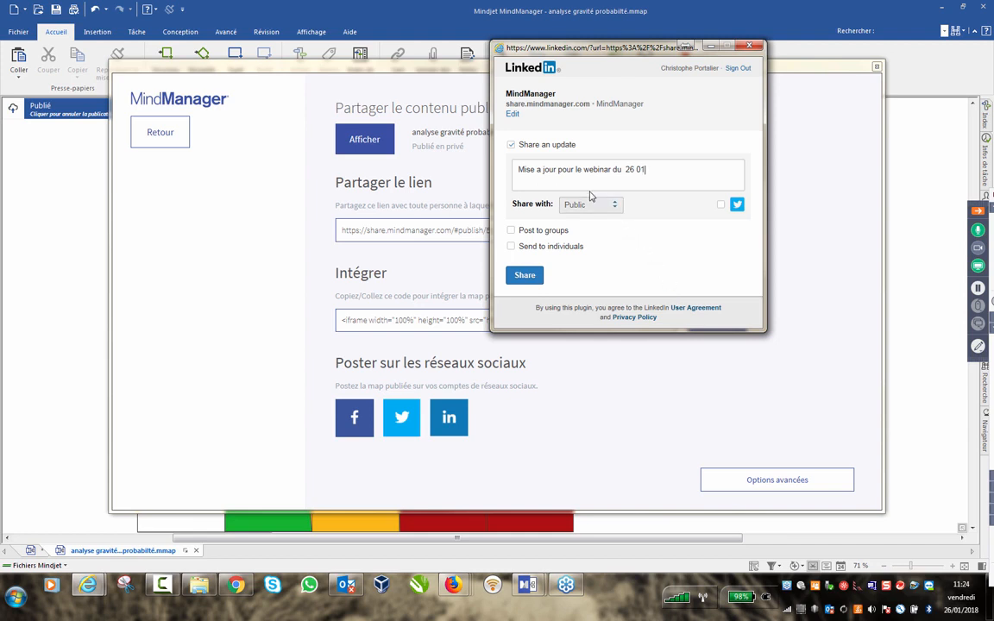
# Share the prepared update publicly on LinkedIn and close the sharing window.
pyautogui.click(534, 281)
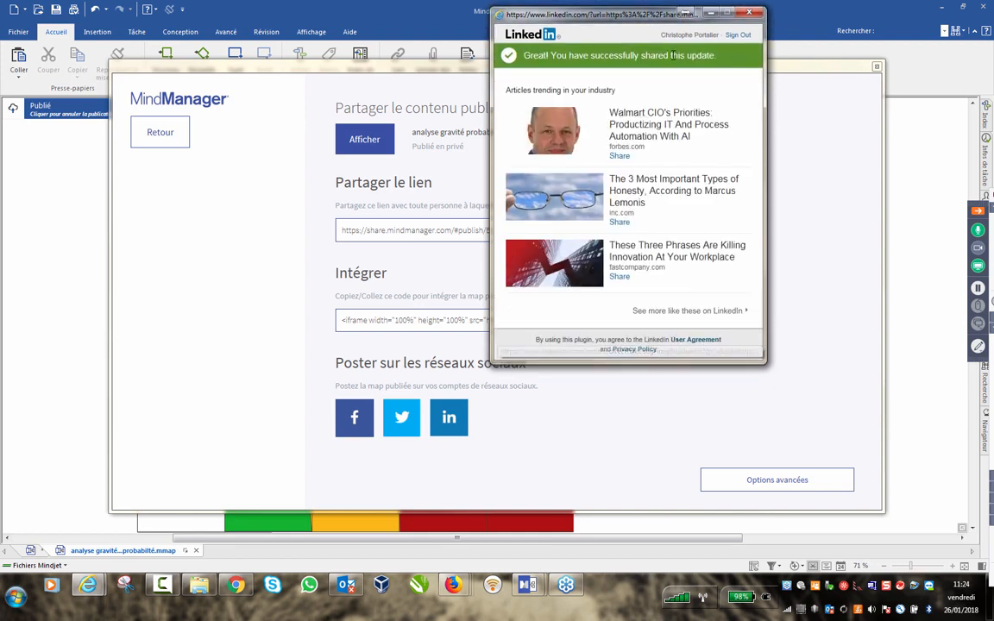
pyautogui.click(758, 12)
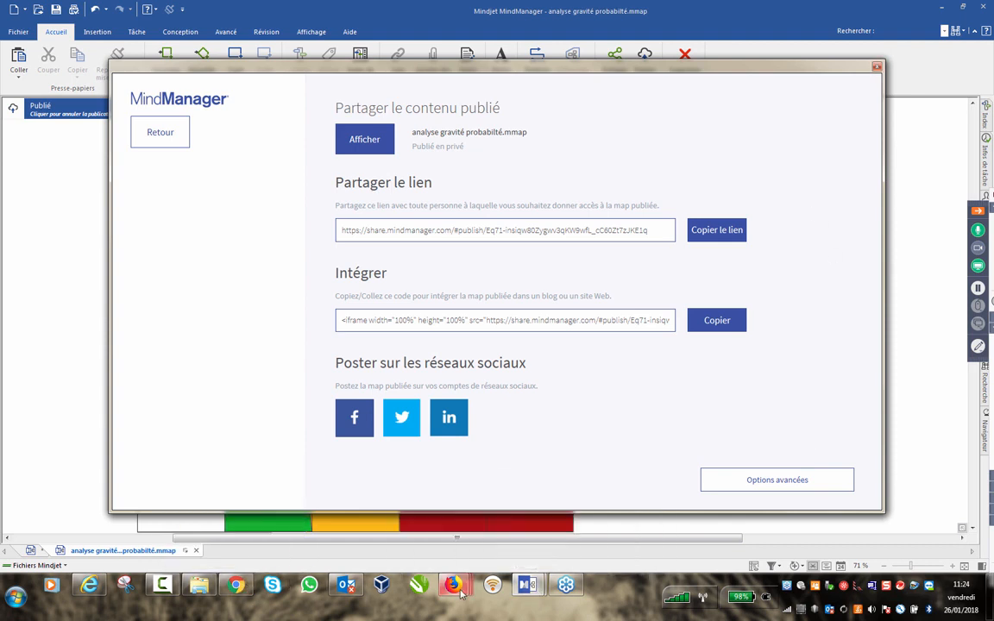
# Bring the Firefox window with the LinkedIn posts into view, open the map linked in the new post, and close it again.
pyautogui.moveTo(453, 586)
pyautogui.click(577, 542)
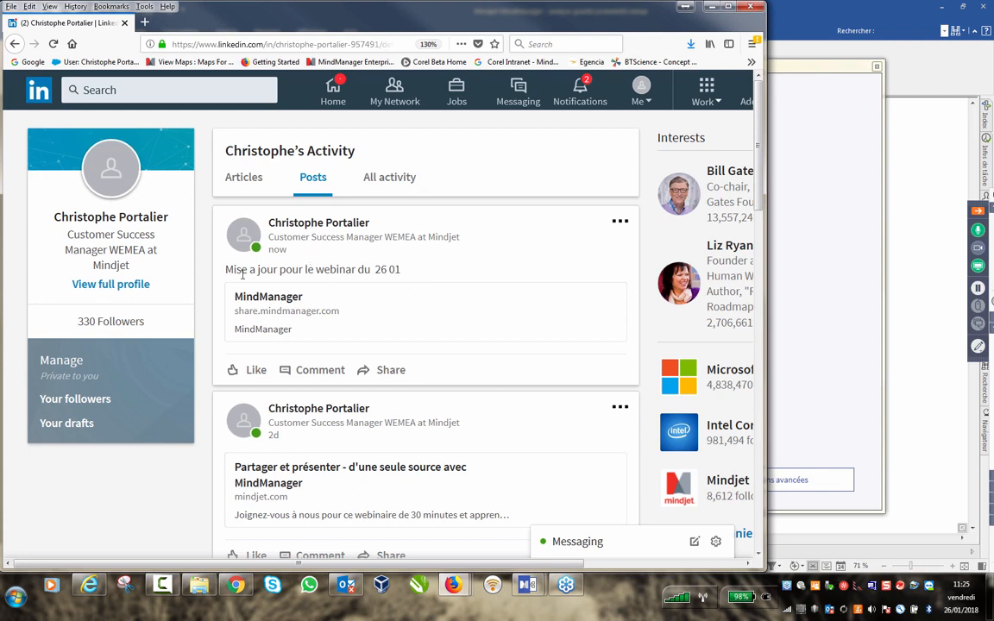
pyautogui.click(270, 314)
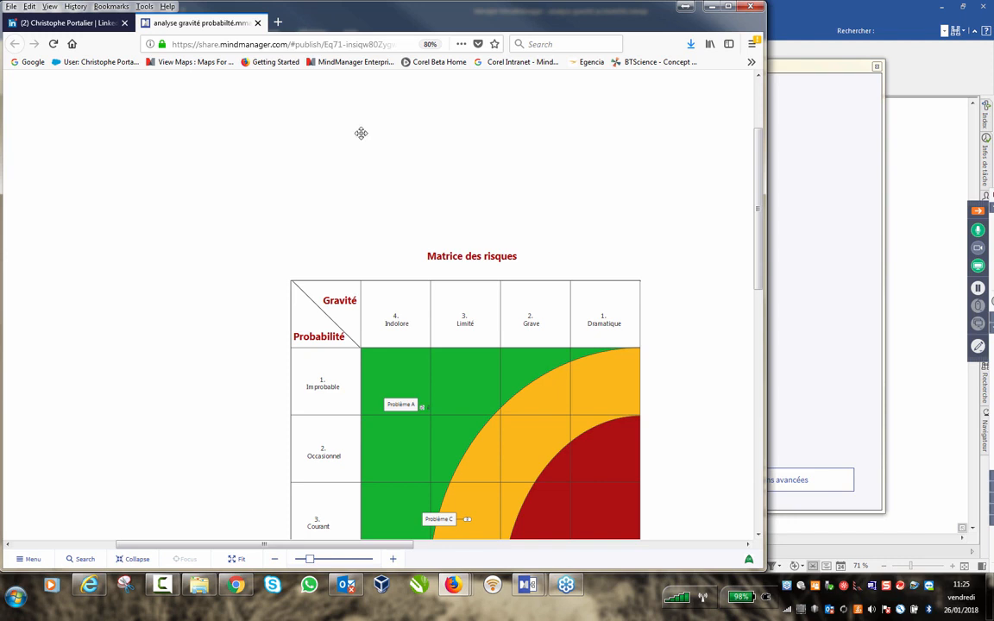
pyautogui.click(257, 24)
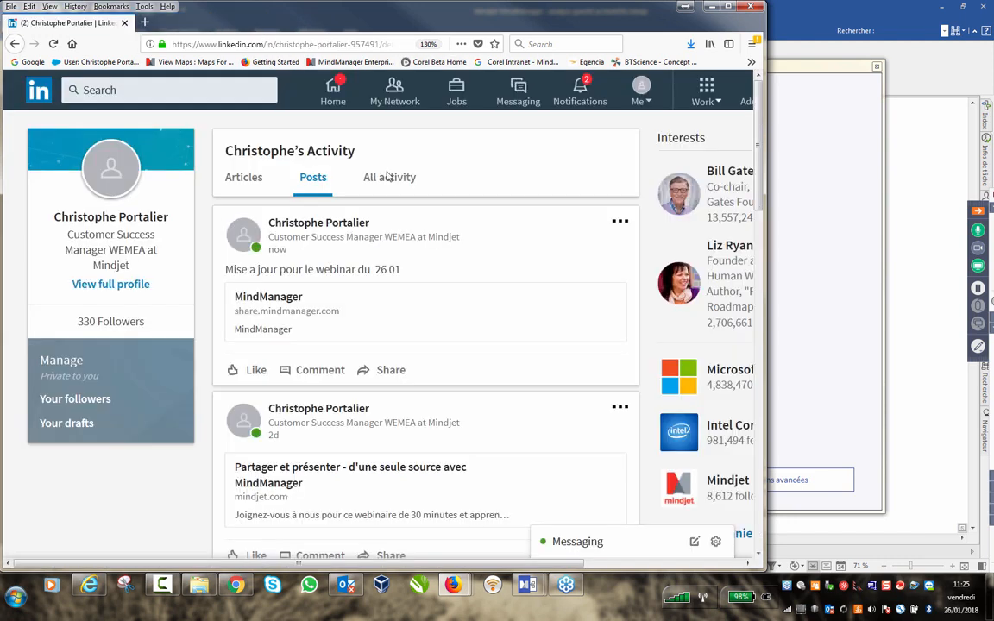
# Delete the post "Mise a jour pour le webinar du 26 01" from LinkedIn and minimize Firefox.
pyautogui.click(620, 224)
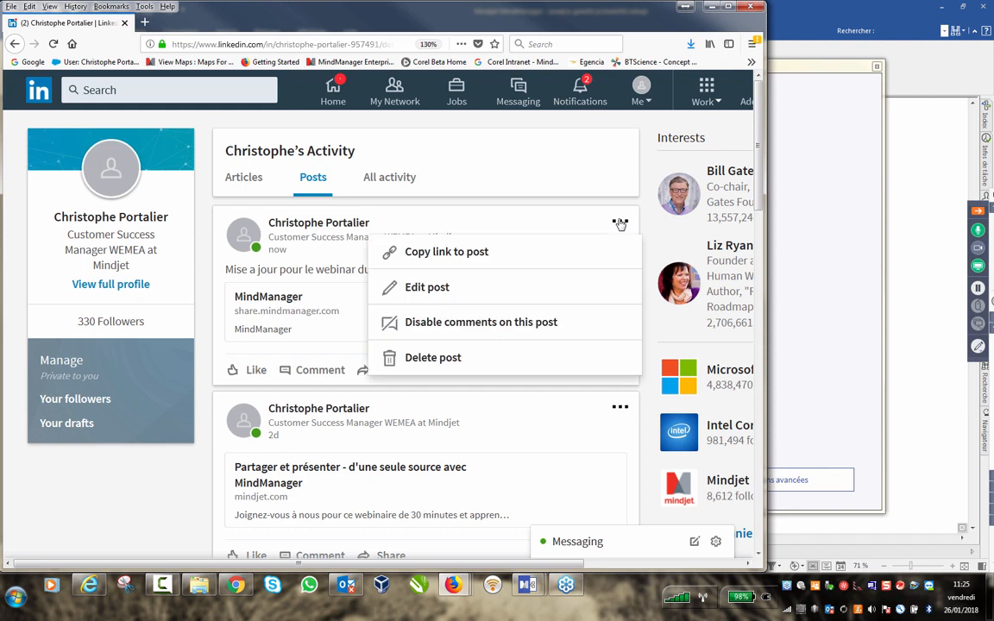
pyautogui.click(451, 360)
pyautogui.click(450, 363)
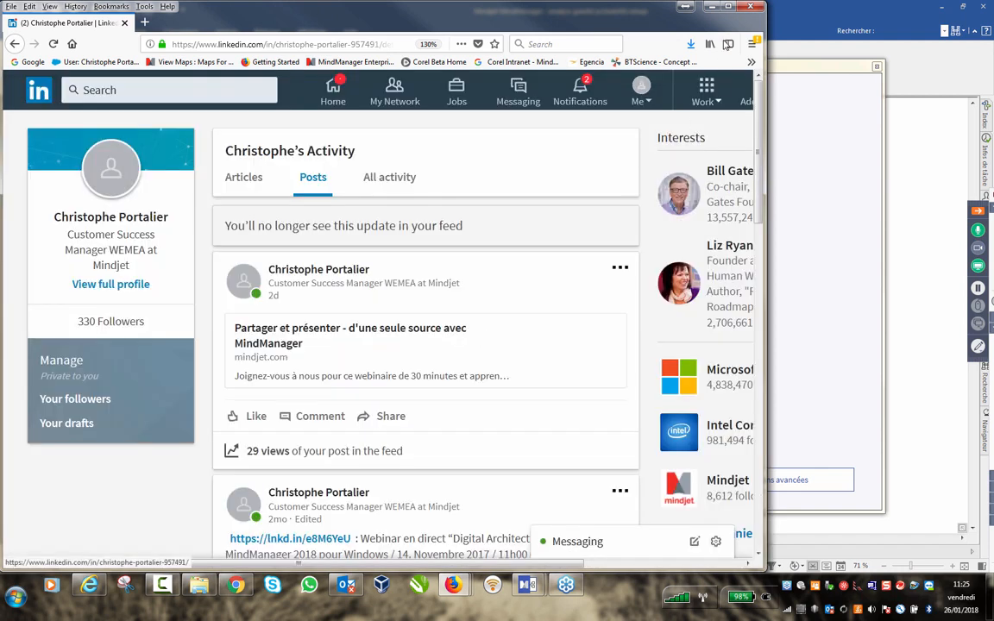
pyautogui.click(712, 7)
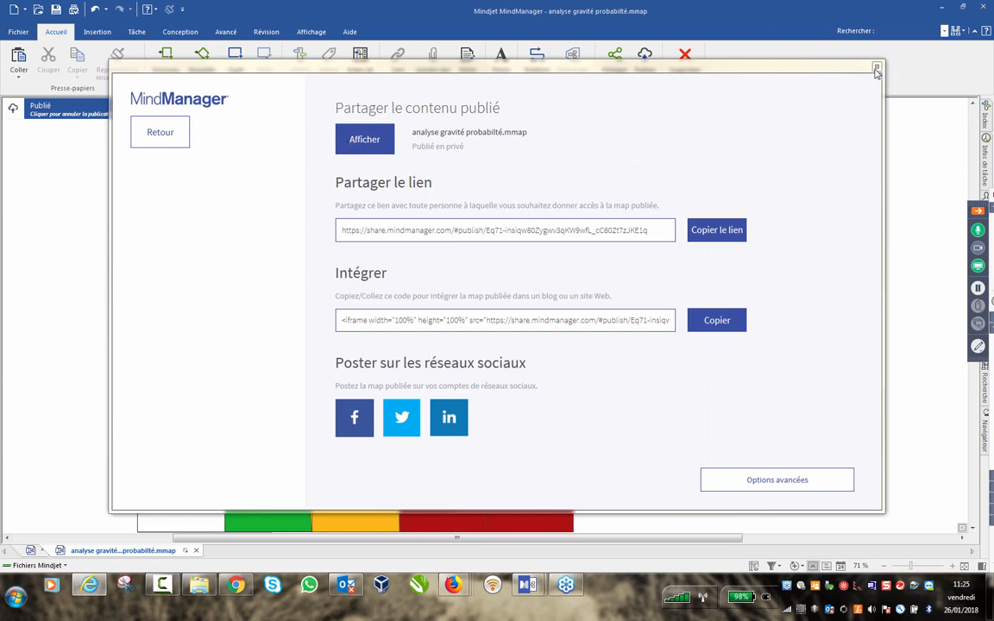
# Allow downloads in the advanced options of the published analyse gravité probabilté.mmap, save, and close the sharing dialog.
pyautogui.click(787, 484)
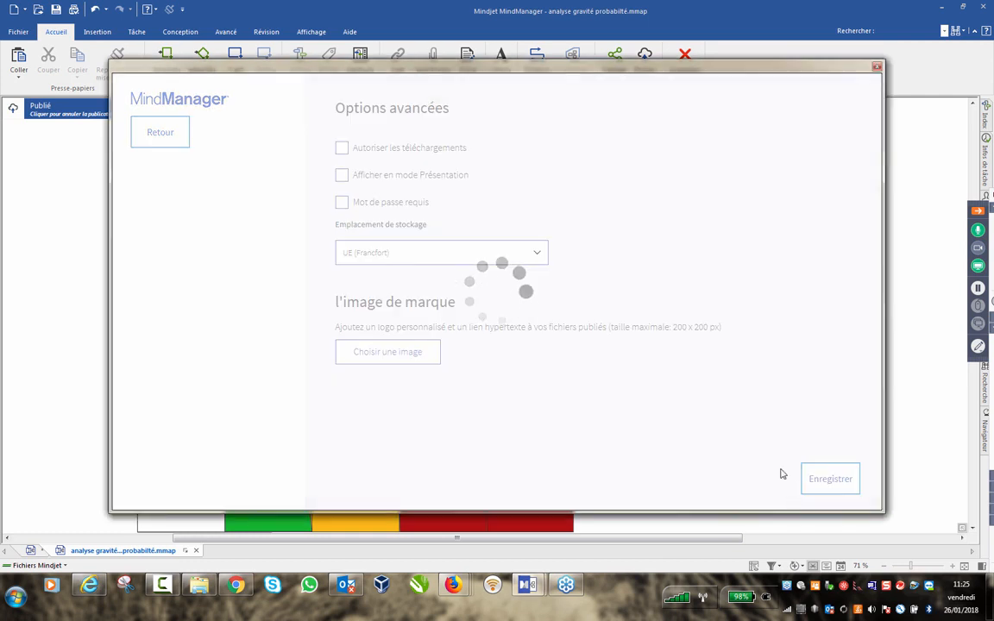
pyautogui.click(342, 147)
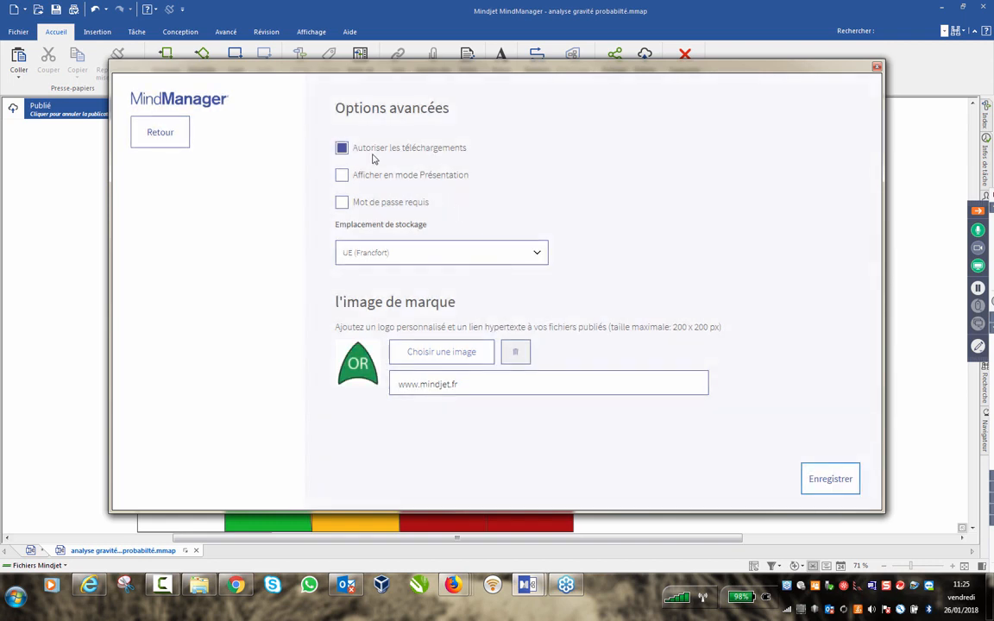
pyautogui.click(824, 485)
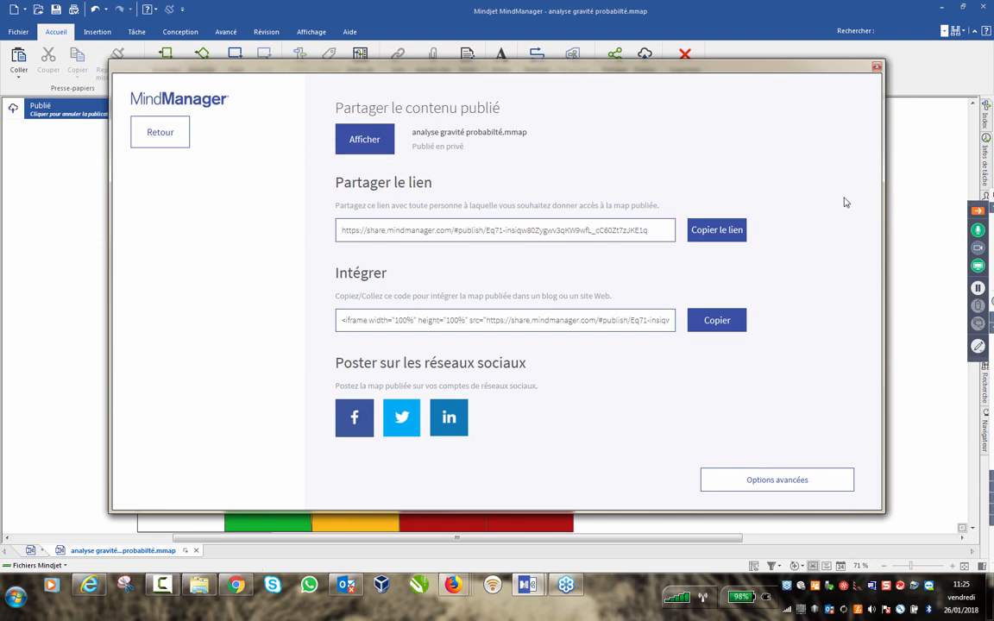
pyautogui.click(877, 66)
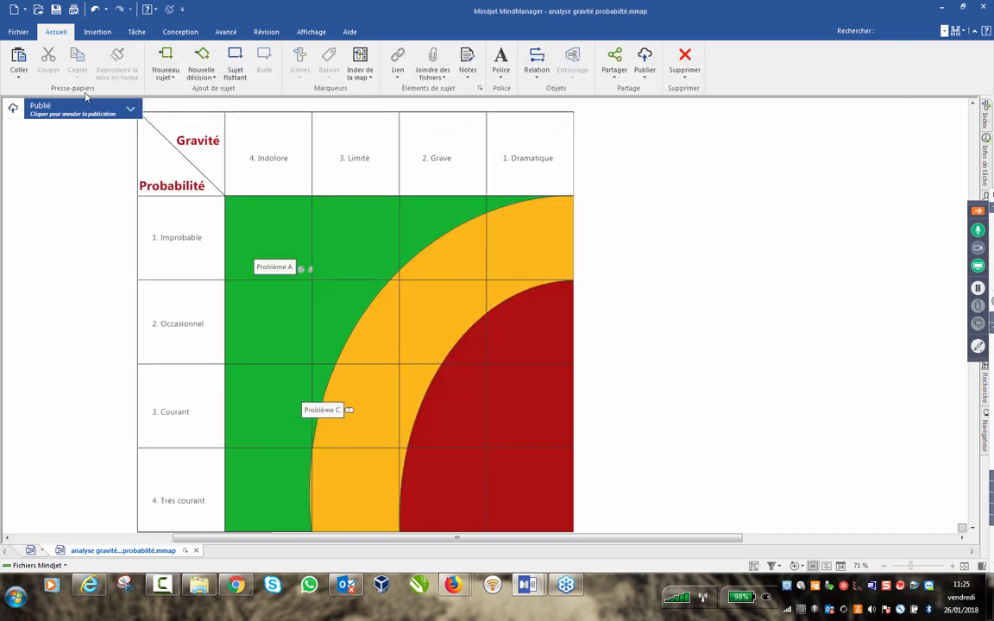
# Open the published risk matrix map in Chrome and download it.
pyautogui.click(121, 105)
pyautogui.click(166, 129)
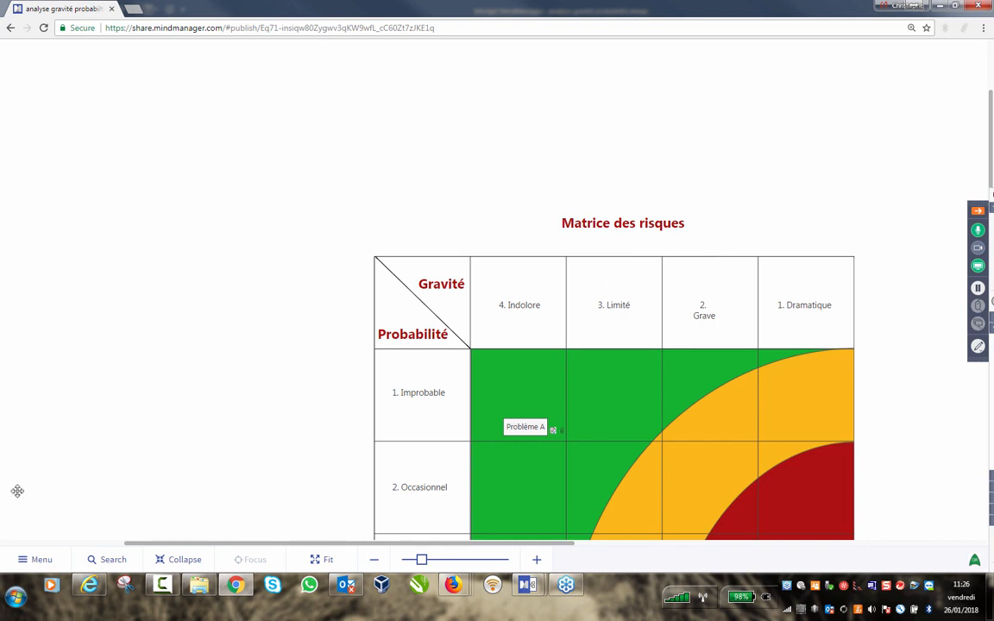
pyautogui.click(34, 563)
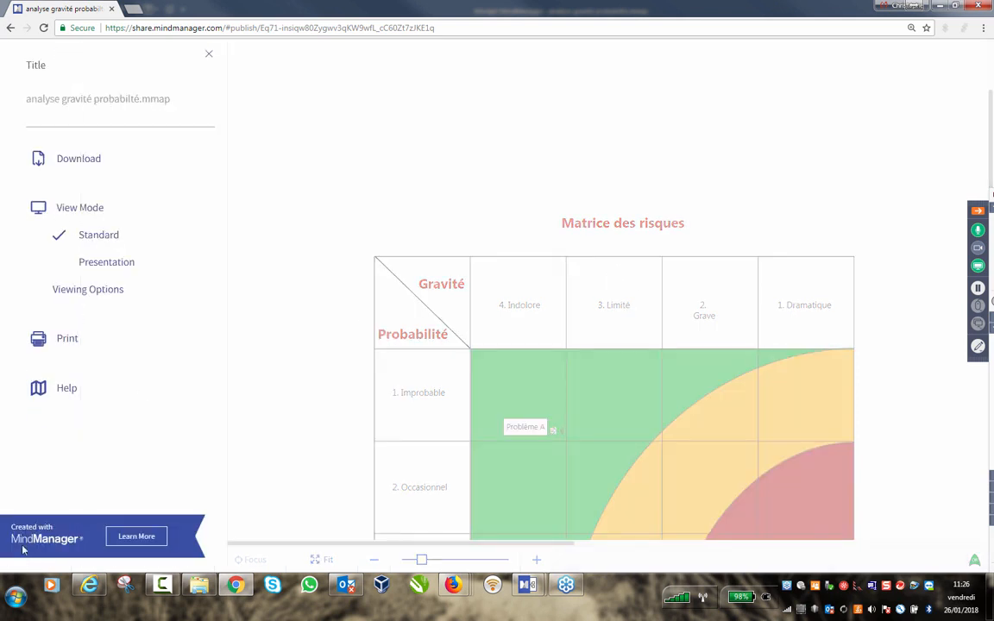
pyautogui.click(75, 162)
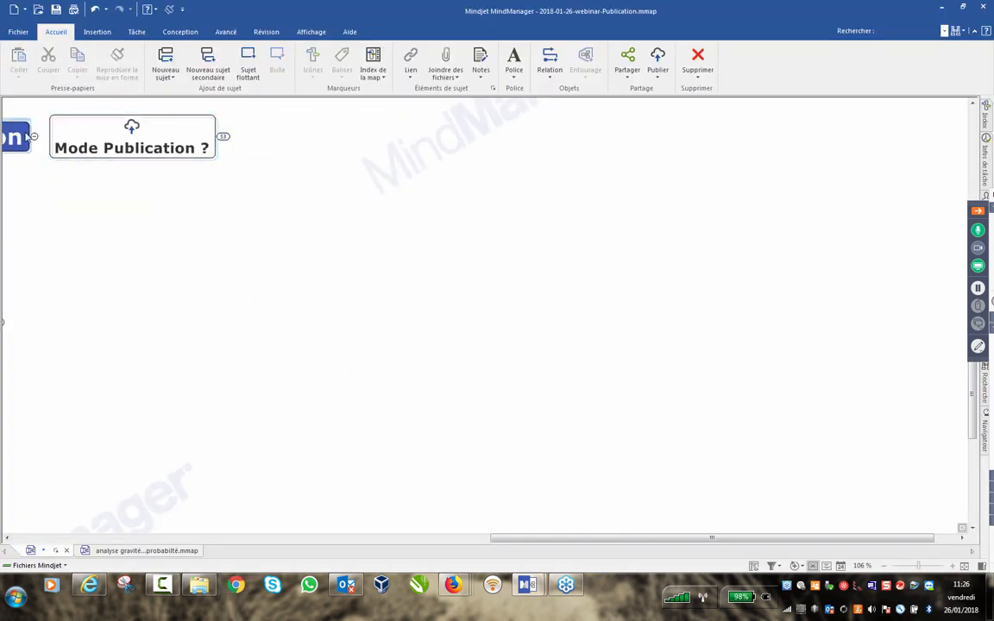
# Collapse the Présentation topic in the map 2018-01-26-webinar-Publication.mmap.
pyautogui.click(34, 137)
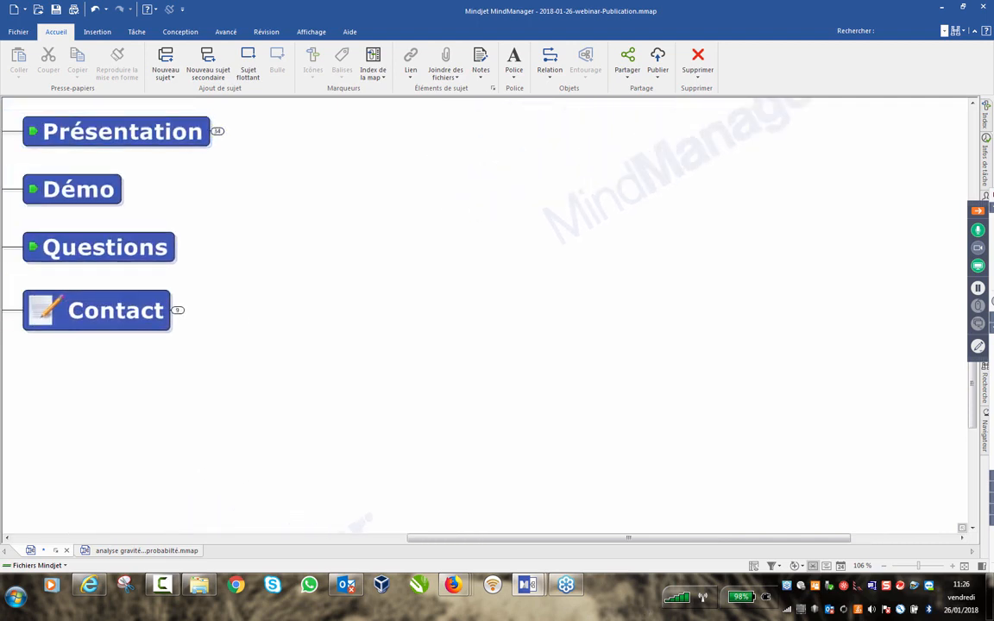
pyautogui.click(978, 288)
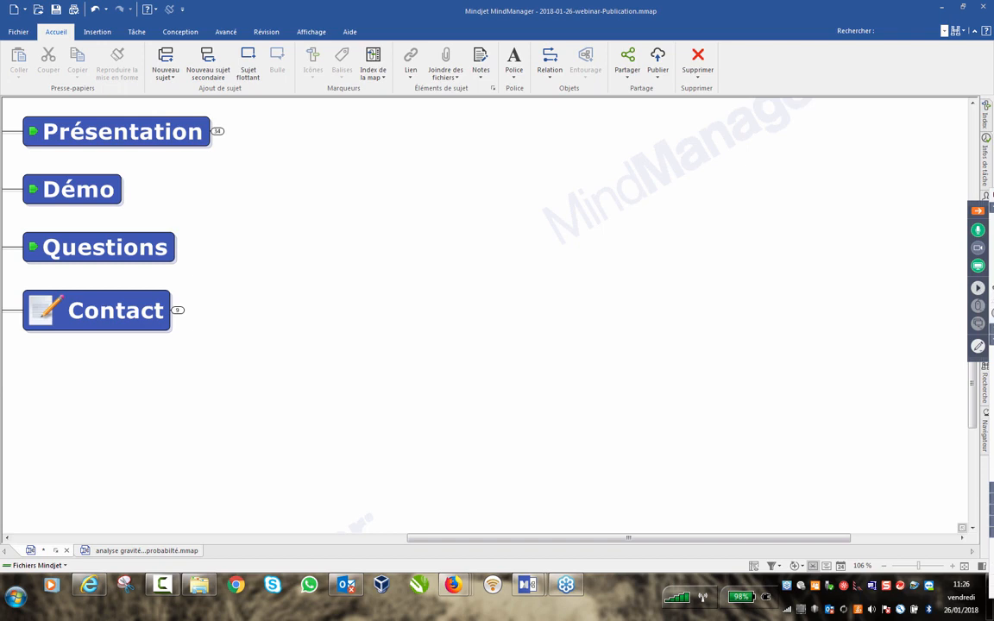
pyautogui.click(977, 288)
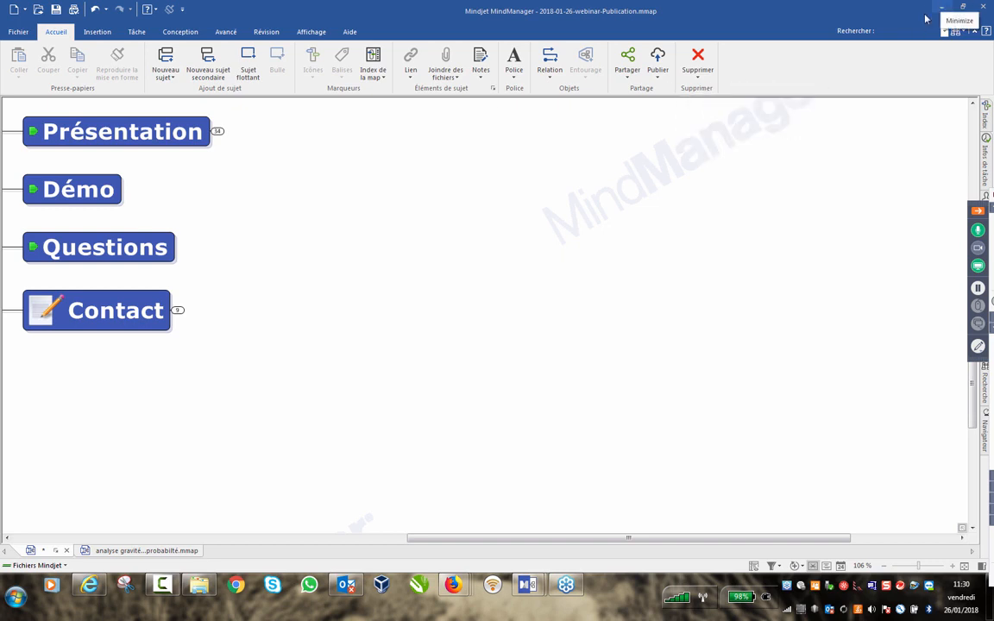
# Open the recent map Verge Défi Batterie (7).mmap and expand its Planification topic to examine the tasks.
pyautogui.click(19, 32)
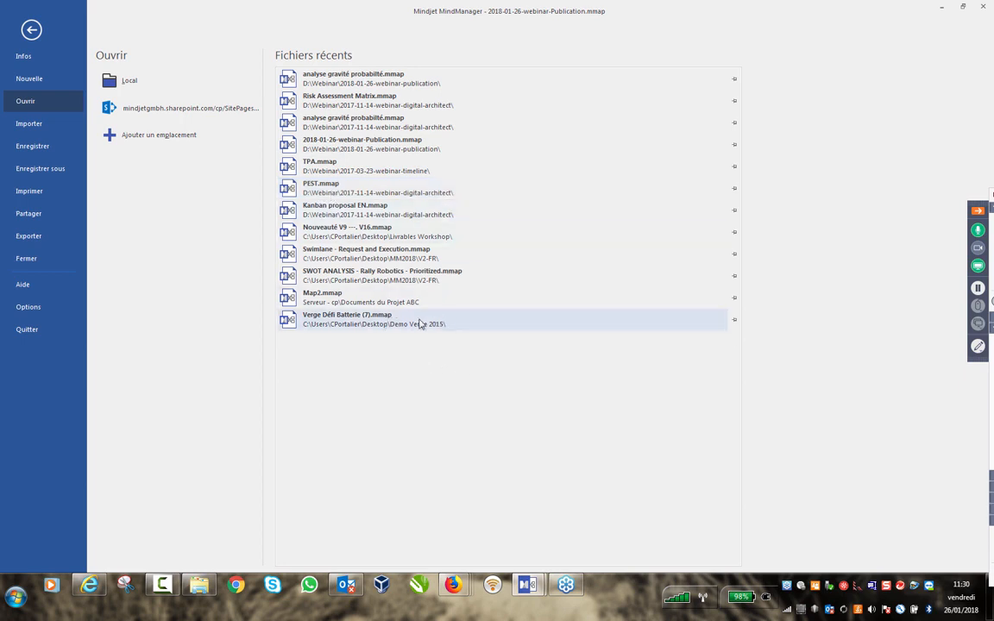
pyautogui.click(369, 321)
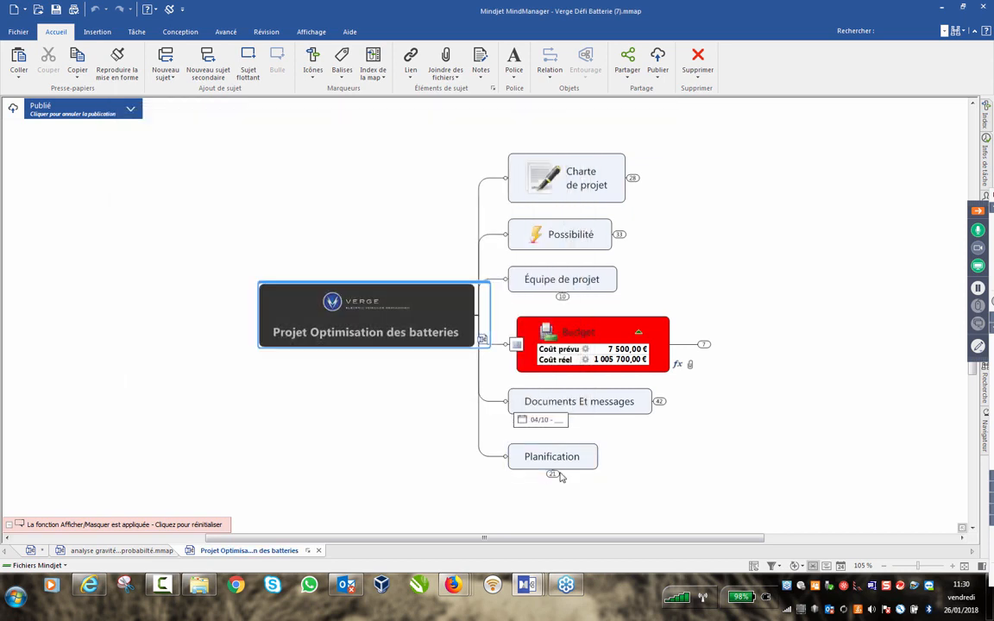
pyautogui.click(555, 474)
pyautogui.scroll(-1, 663, 406)
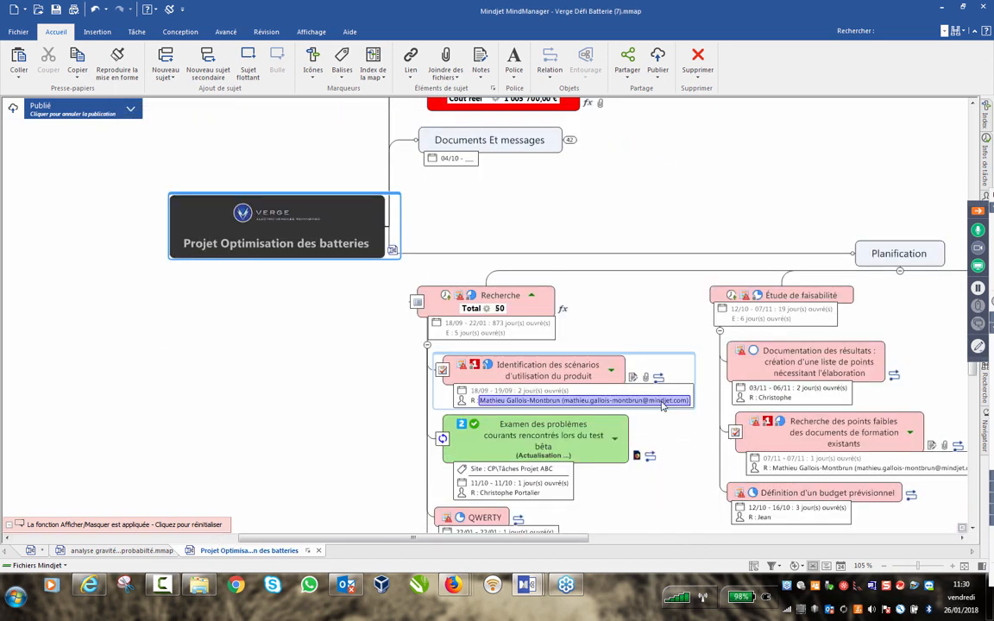
pyautogui.scroll(-1, 663, 406)
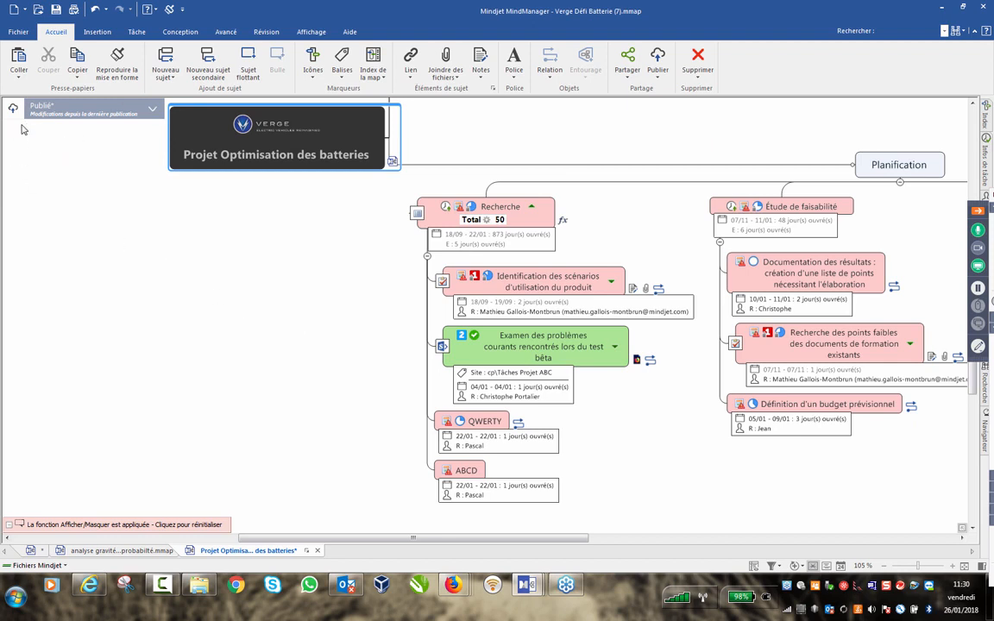
# Display the sharing links of Verge Défi Batterie (7).mmap and open its published version in Chrome.
pyautogui.click(151, 110)
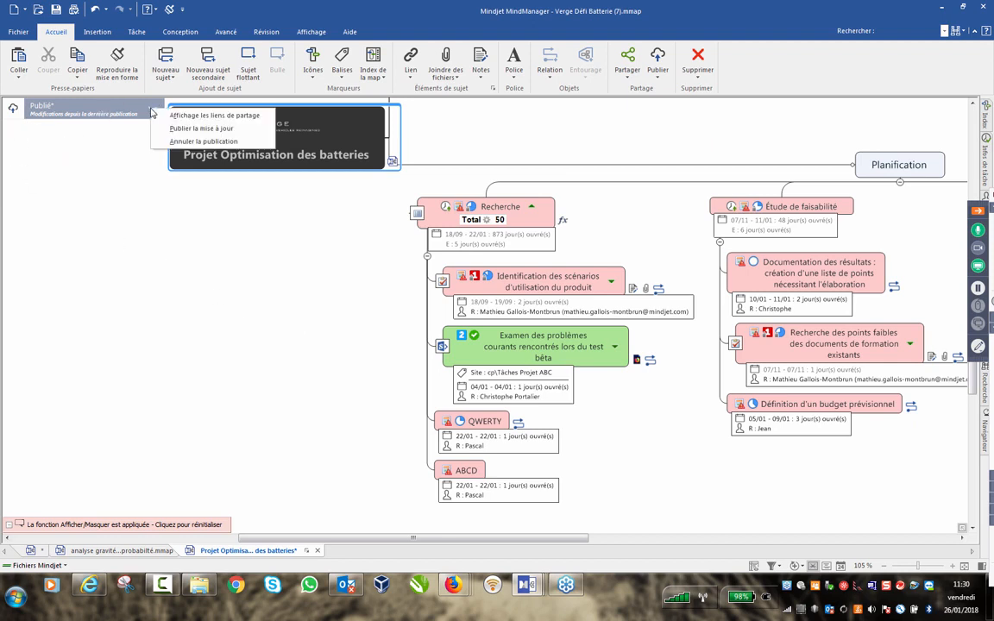
pyautogui.click(165, 114)
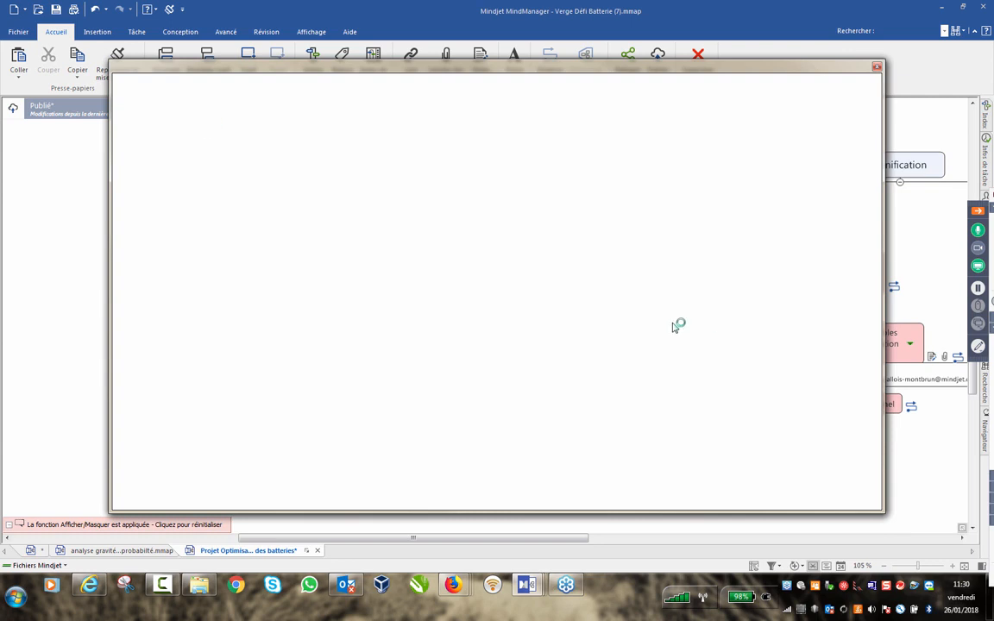
pyautogui.click(364, 140)
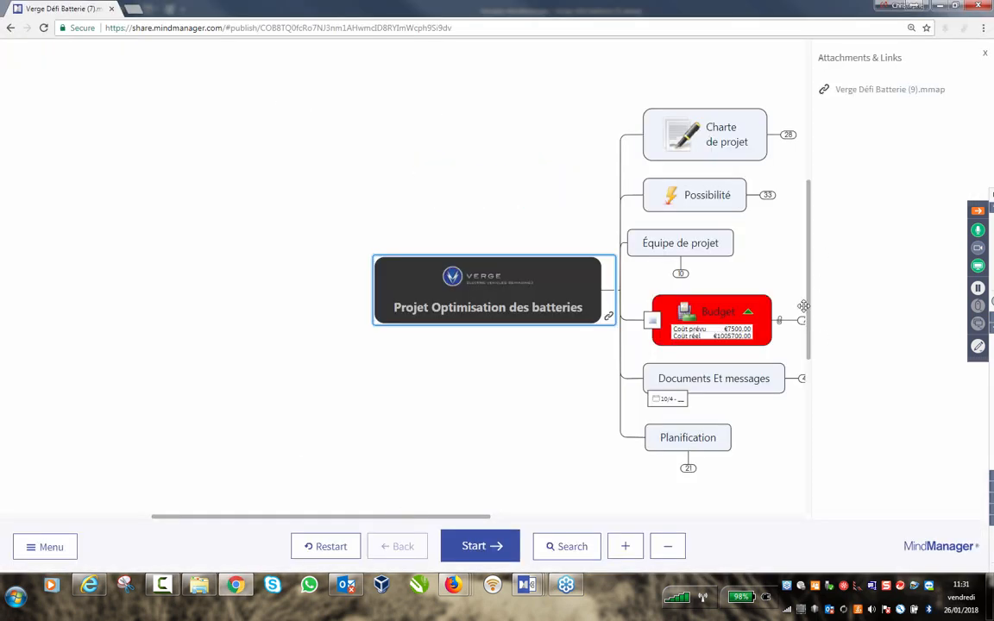
# Close the attachments and links list of the published map and expand Planification to check its subtopics.
pyautogui.click(987, 54)
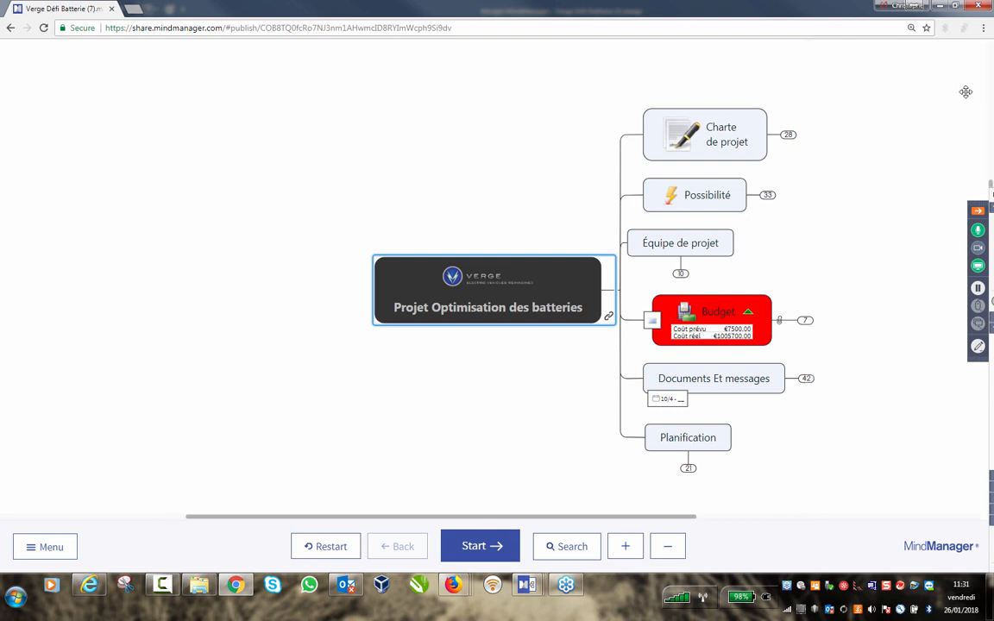
pyautogui.click(689, 470)
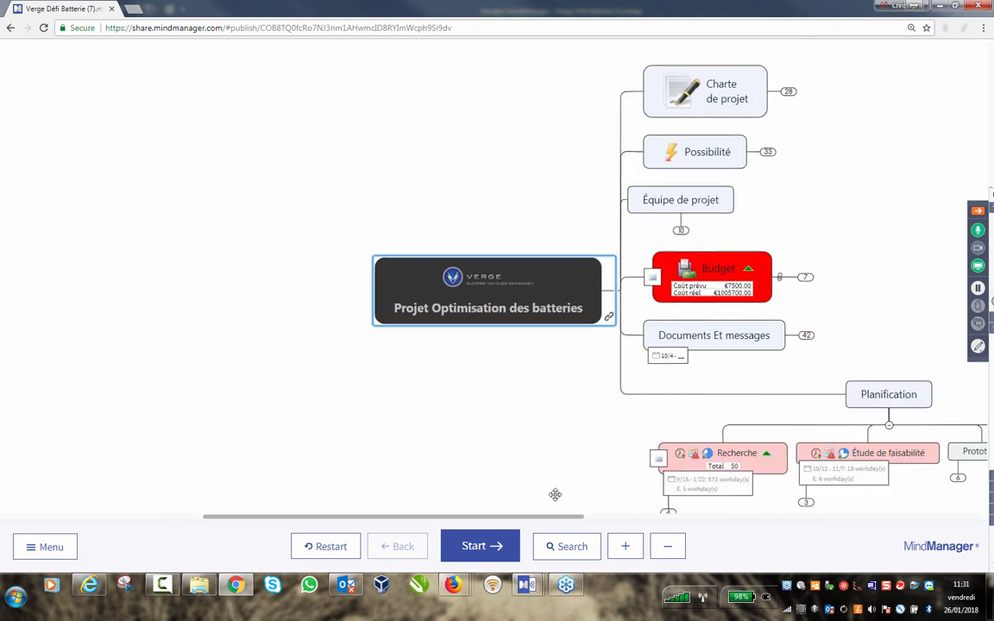
pyautogui.scroll(-1, 525, 468)
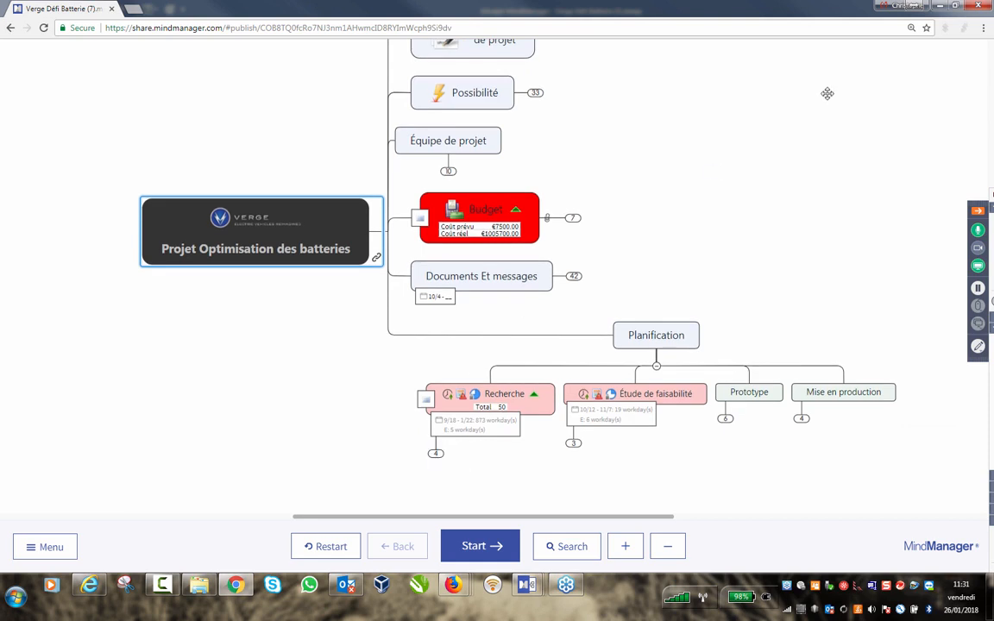
pyautogui.scroll(2, 825, 104)
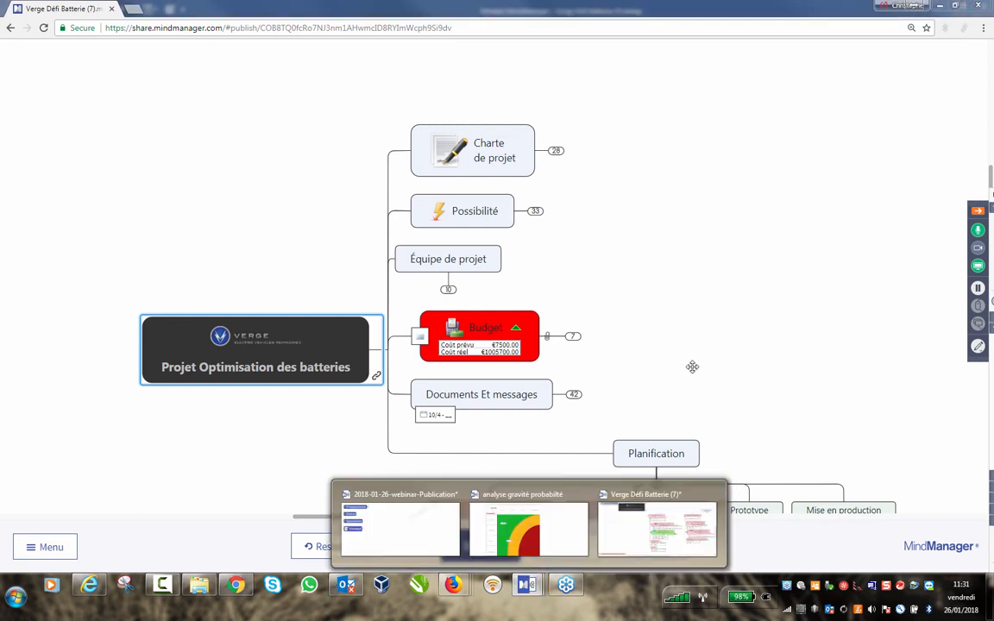
pyautogui.scroll(-2, 695, 393)
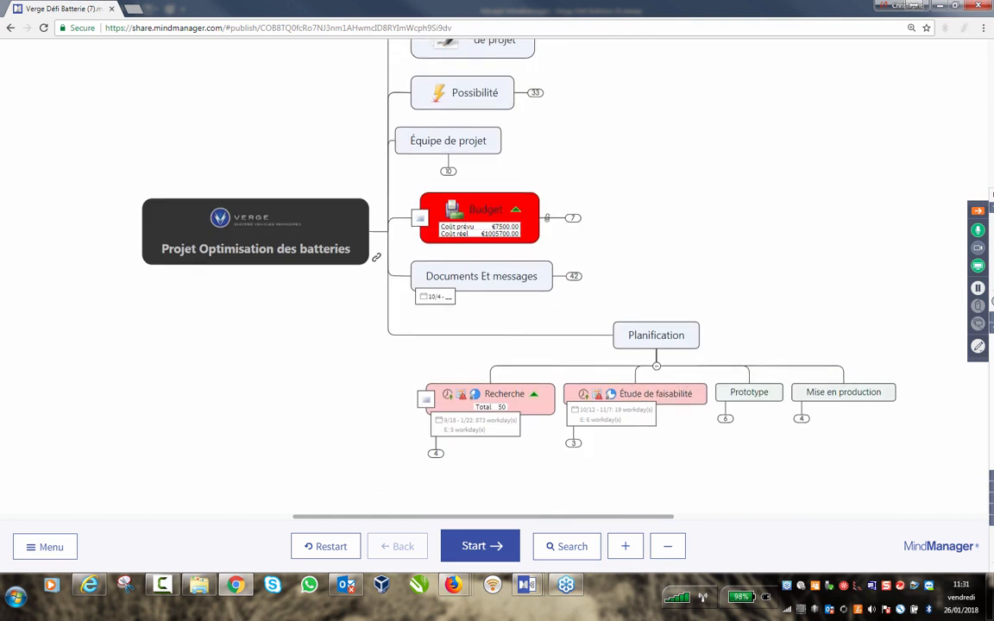
# Switch back to Verge Défi Batterie (7).mmap in MindManager and finish the sharing dialog.
pyautogui.moveTo(535, 587)
pyautogui.click(654, 528)
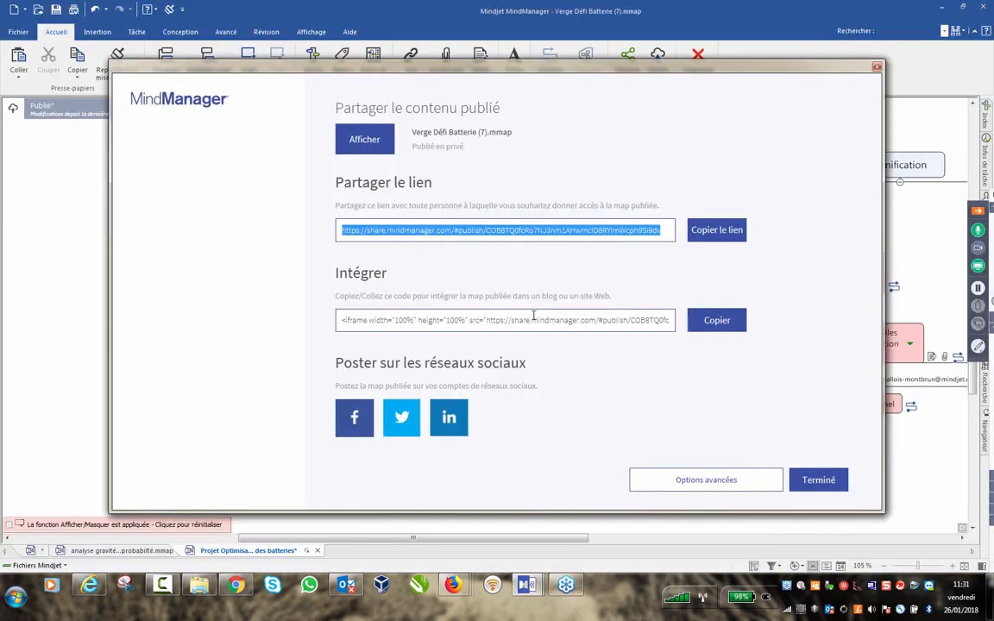
pyautogui.click(818, 480)
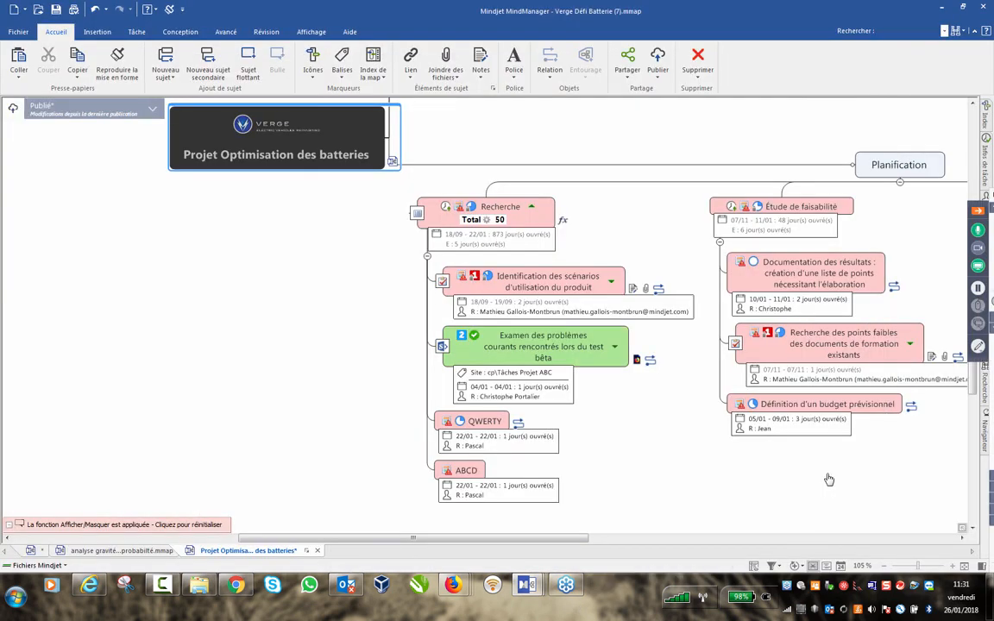
# Display only the Planification branch of the project map and save the file.
pyautogui.rightClick(872, 164)
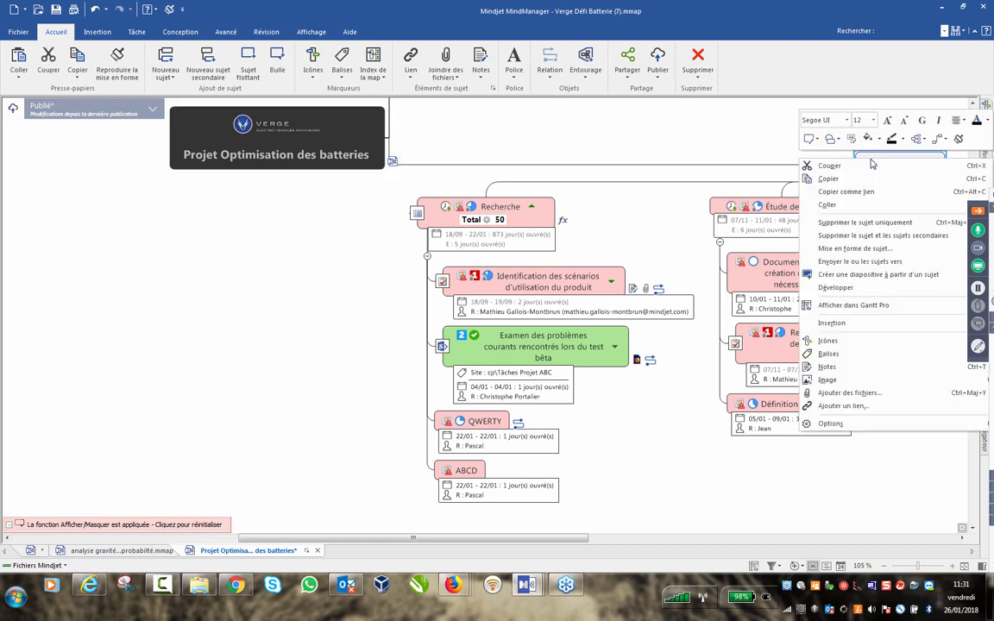
pyautogui.click(781, 148)
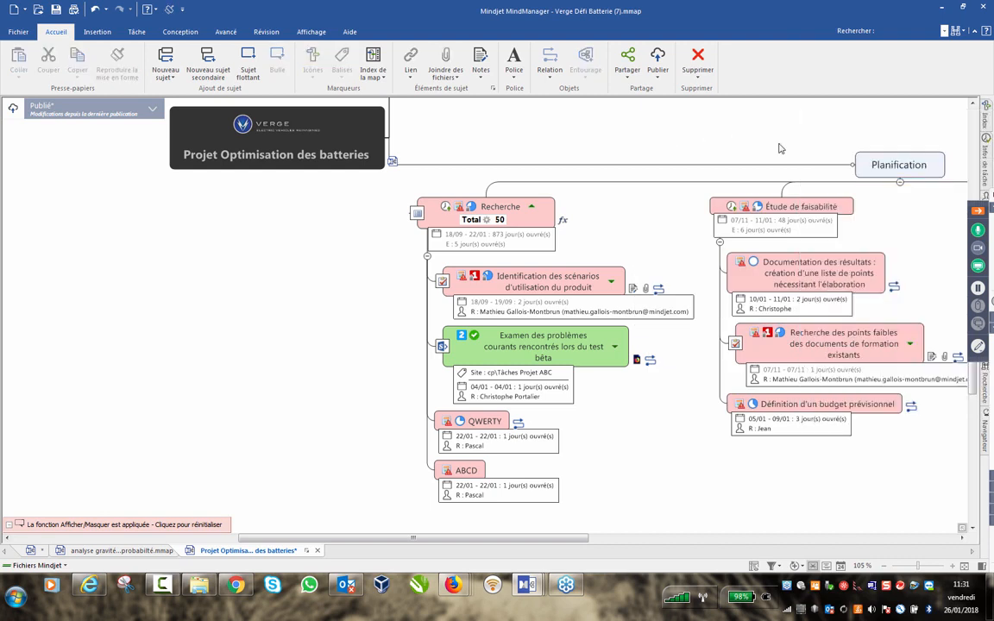
pyautogui.click(884, 165)
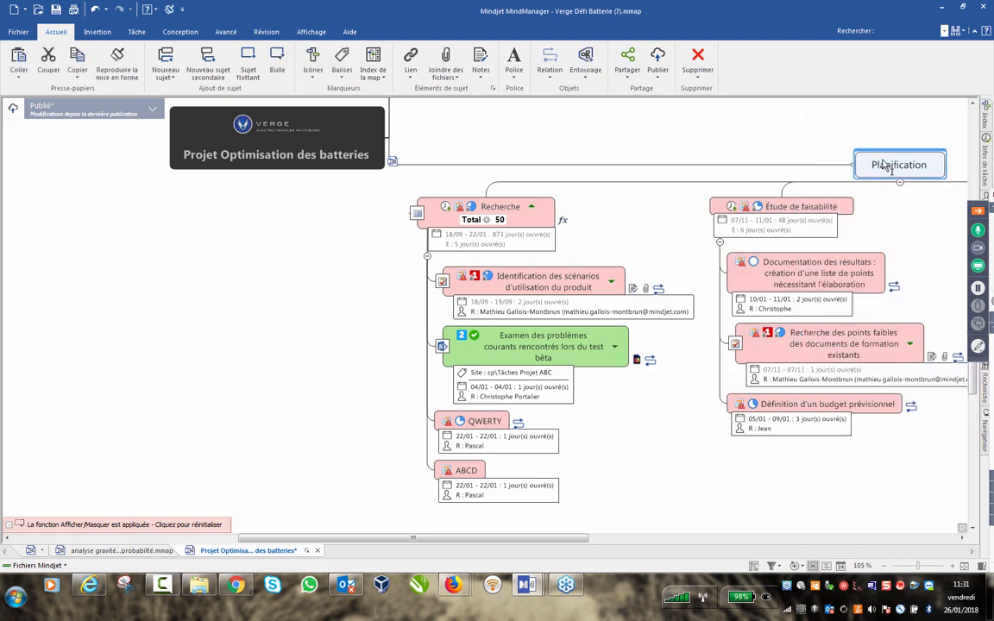
pyautogui.press('F4')
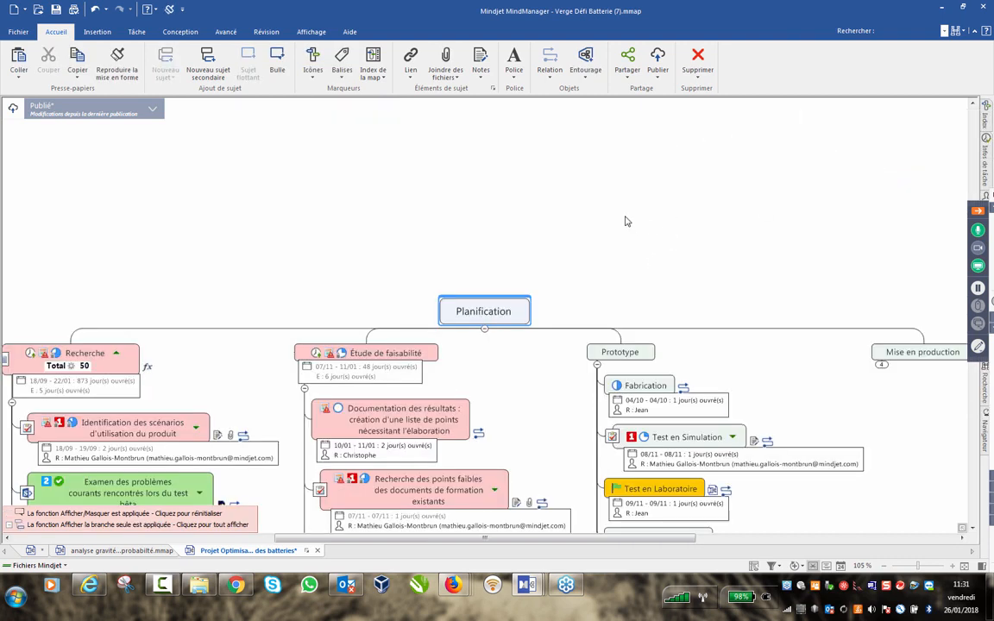
pyautogui.click(17, 31)
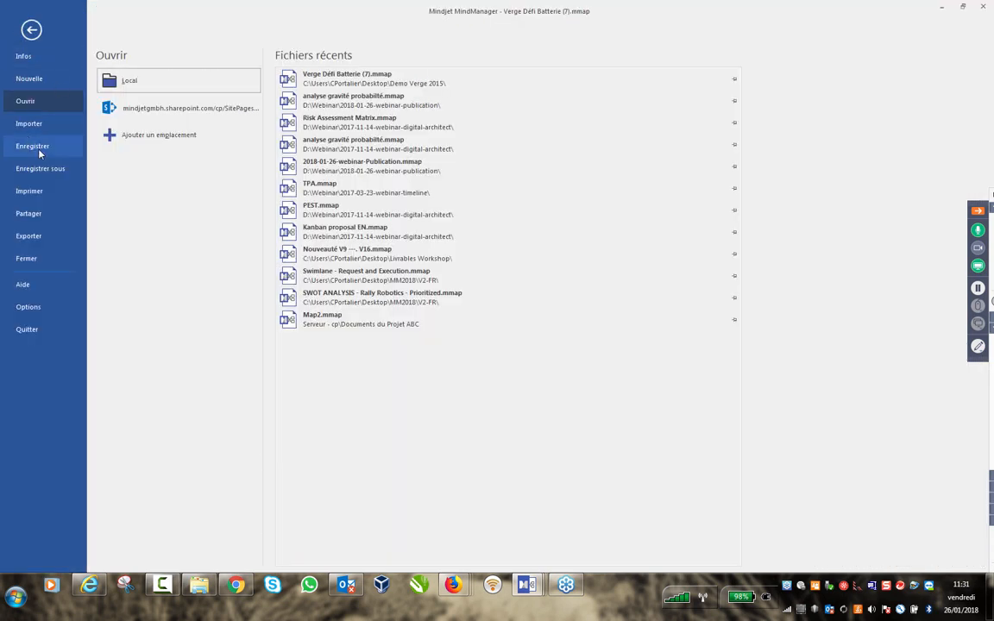
pyautogui.click(39, 153)
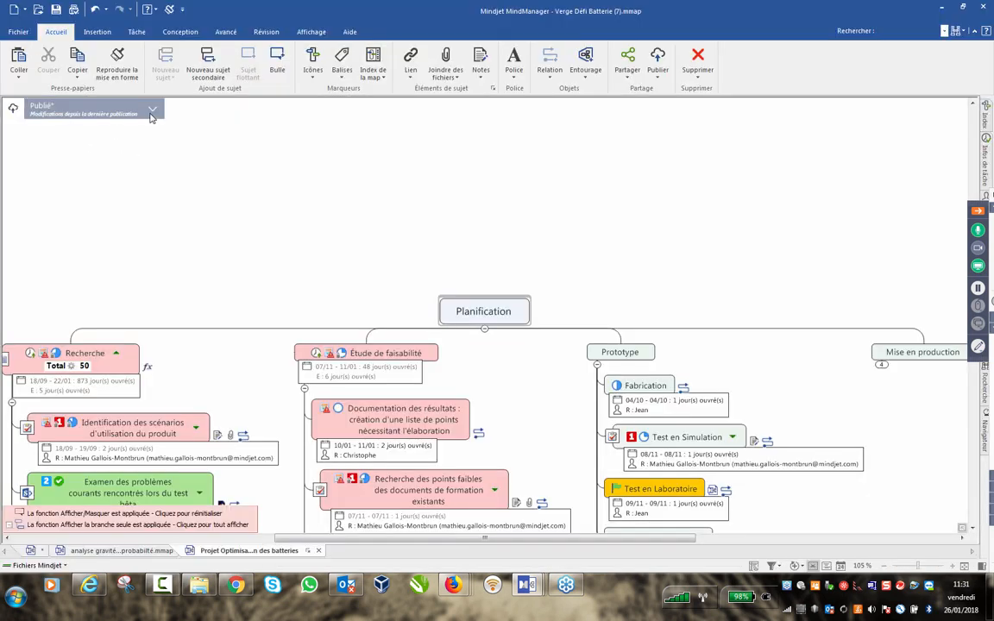
# Publish the update of Verge Défi Batterie (7).mmap and close the publishing window.
pyautogui.click(150, 117)
pyautogui.click(194, 131)
pyautogui.click(875, 68)
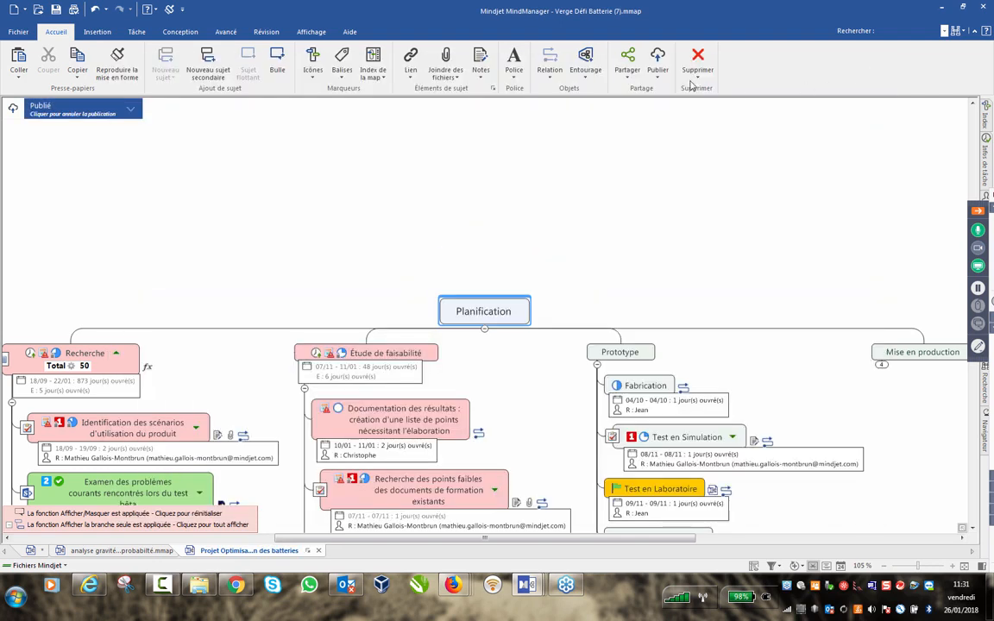
# Turn off Afficher en mode Présentation in the advanced options of the published Verge Défi Batterie (7).mmap and save them.
pyautogui.click(657, 62)
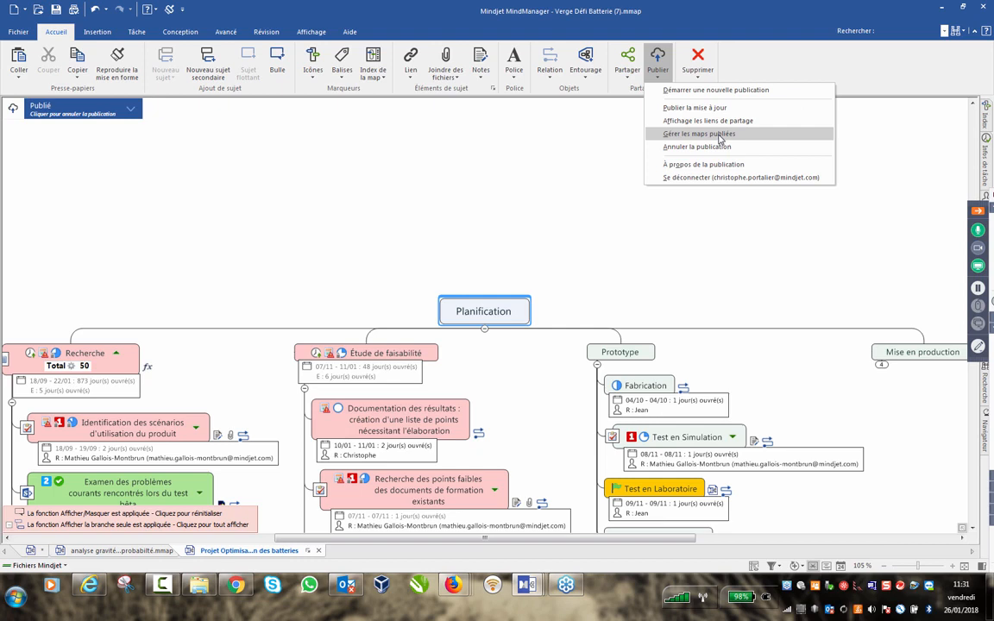
pyautogui.click(699, 133)
pyautogui.click(816, 290)
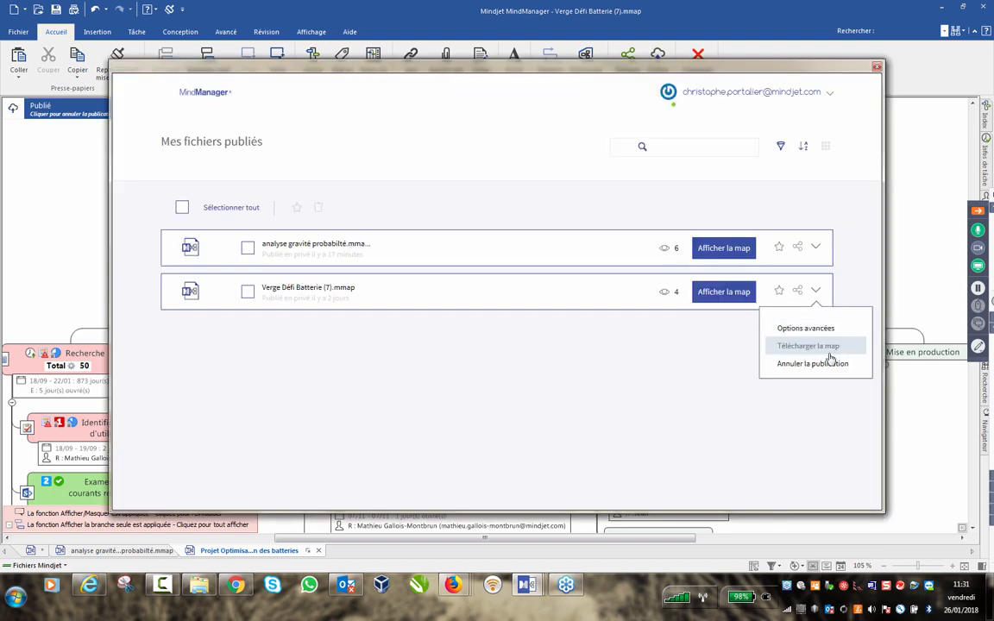
pyautogui.click(807, 329)
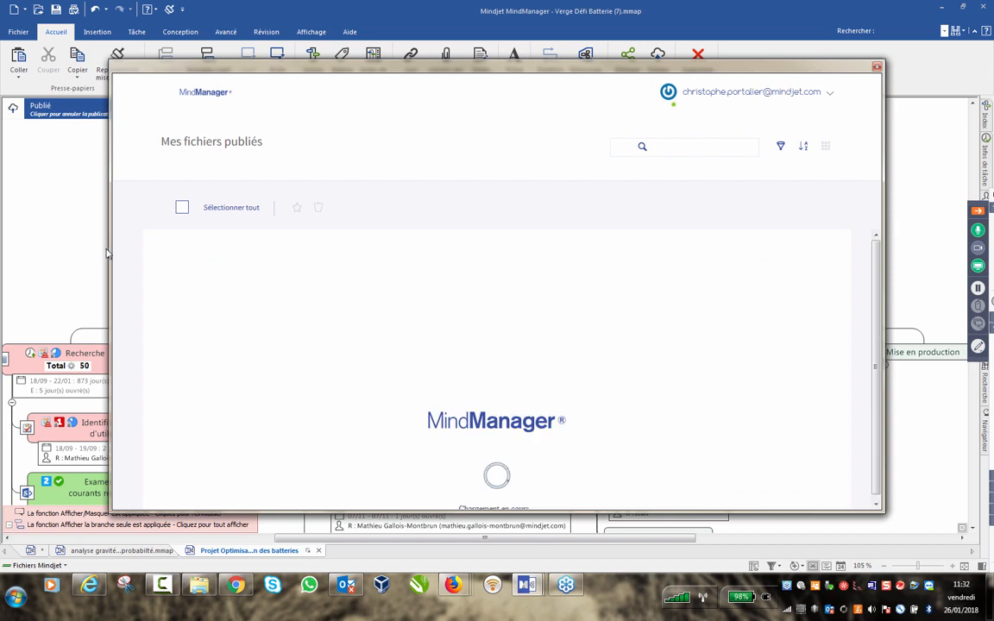
pyautogui.click(342, 174)
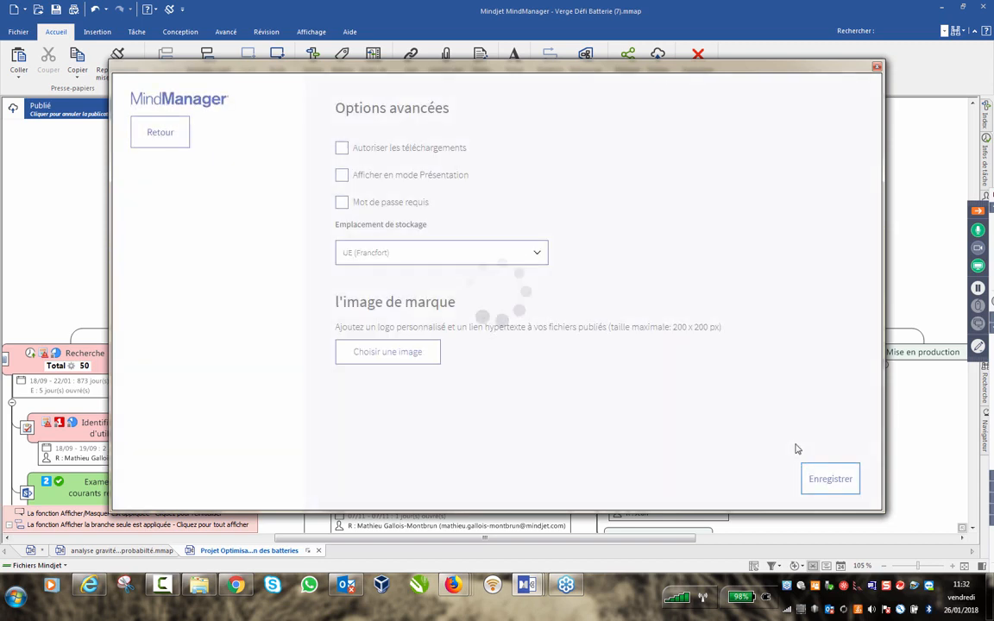
pyautogui.click(833, 479)
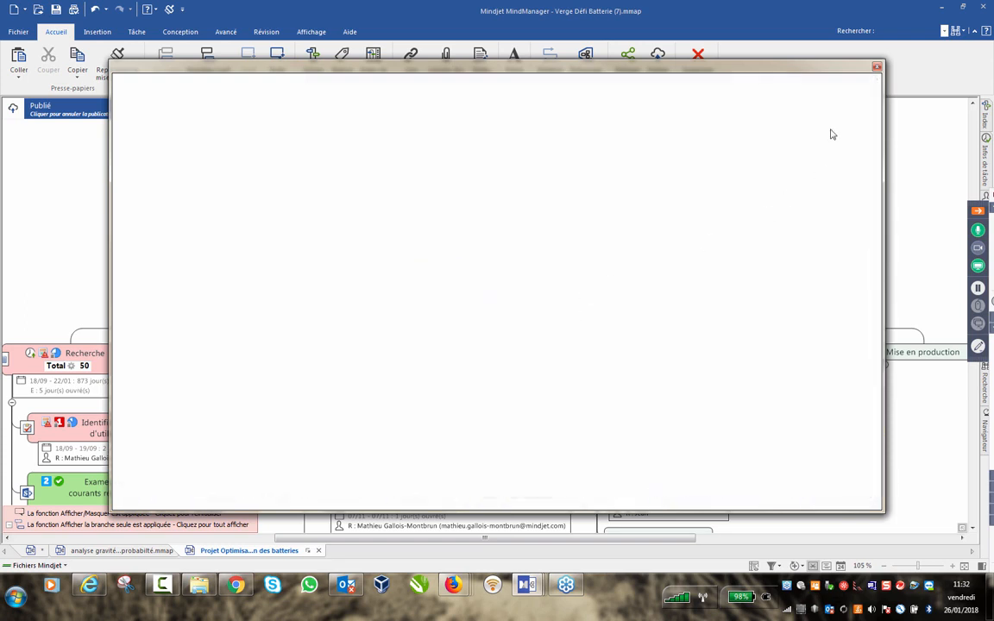
pyautogui.click(877, 67)
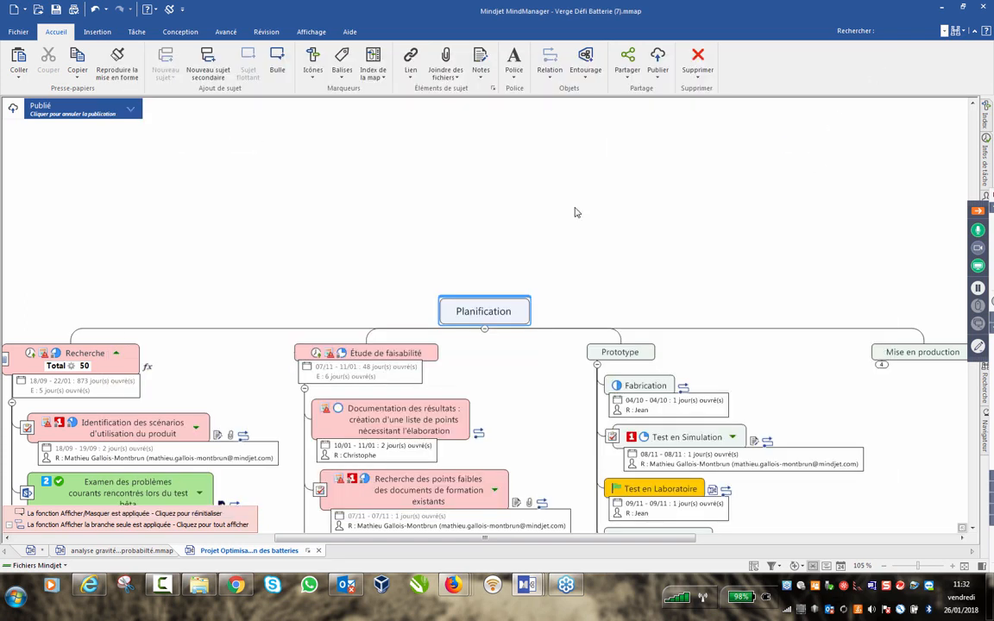
# Check the published Planification branch in Chrome, and return to Verge Défi Batterie (7).mmap in MindManager.
pyautogui.click(235, 587)
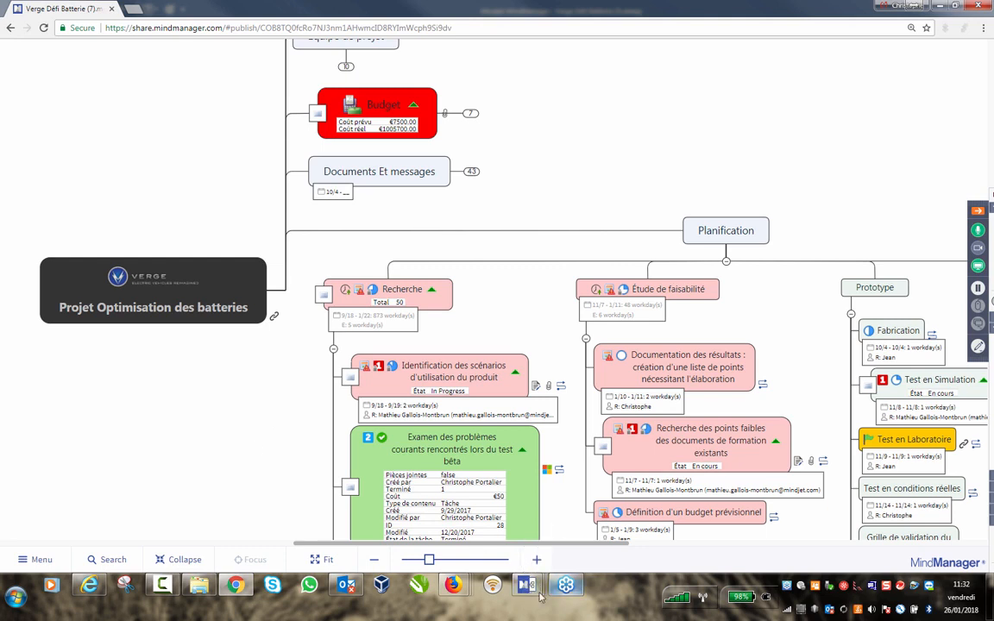
pyautogui.moveTo(531, 586)
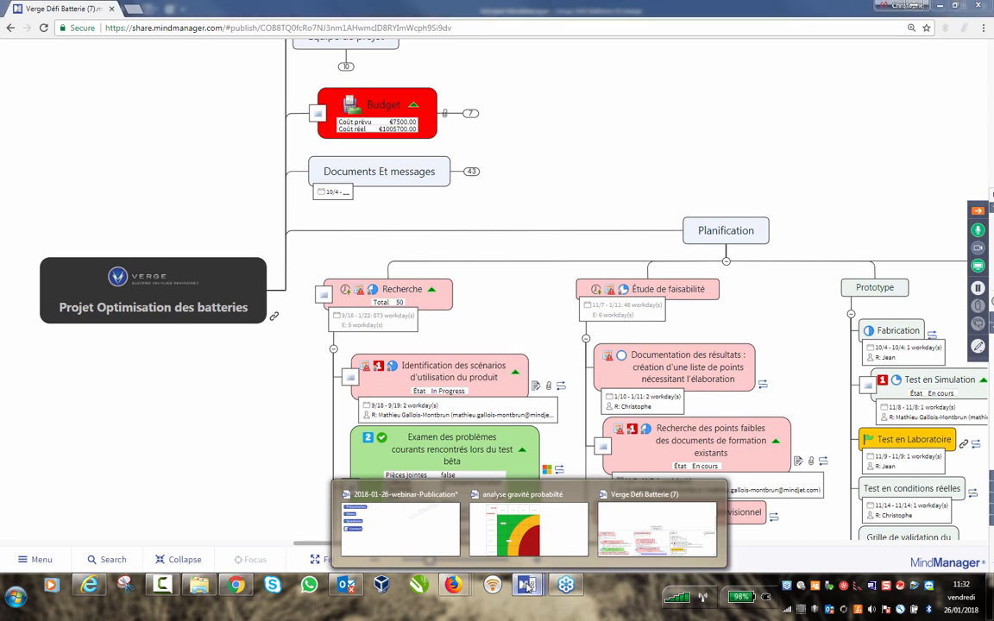
pyautogui.click(594, 473)
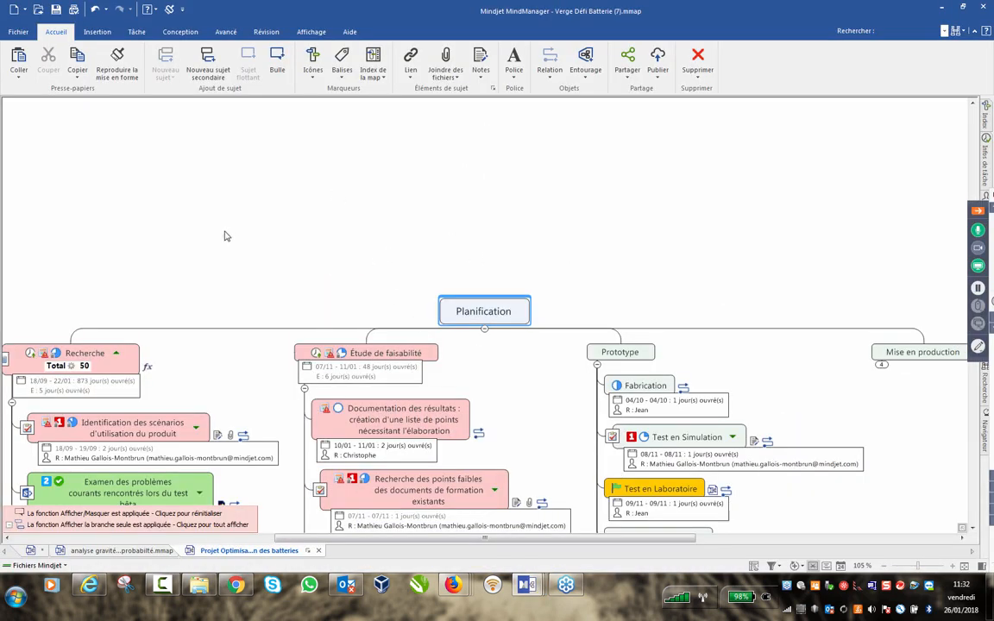
# Cancel the single-branch display of Planification and expand its Mise en production subtopic.
pyautogui.click(277, 247)
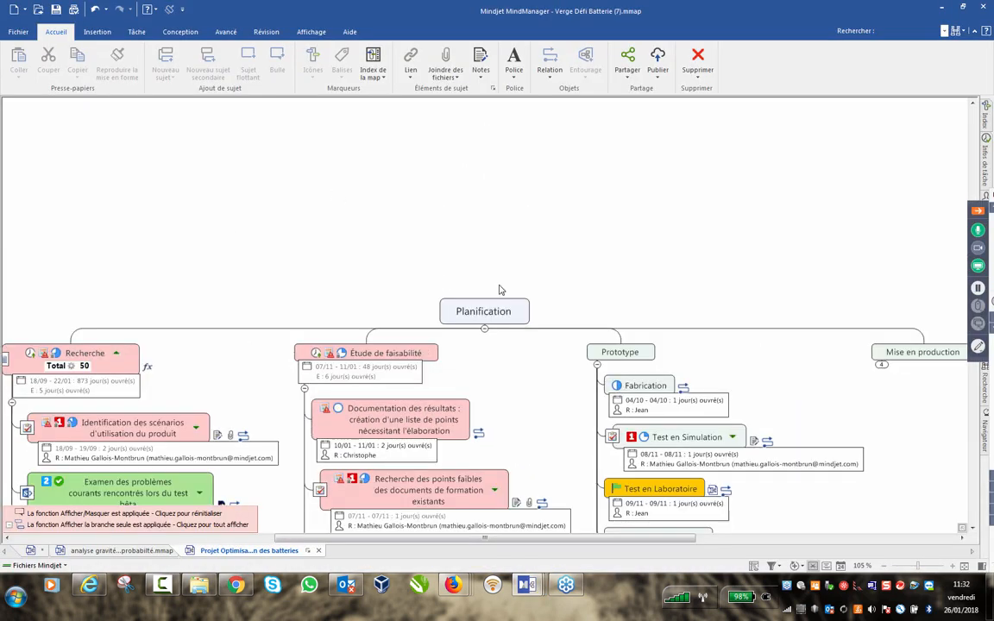
pyautogui.click(512, 311)
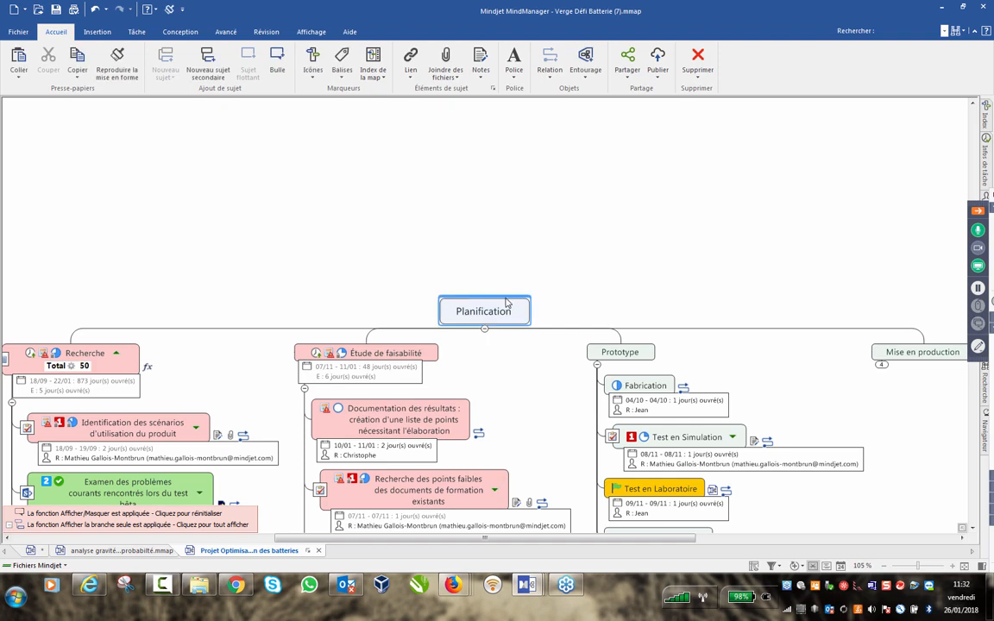
pyautogui.press('F4')
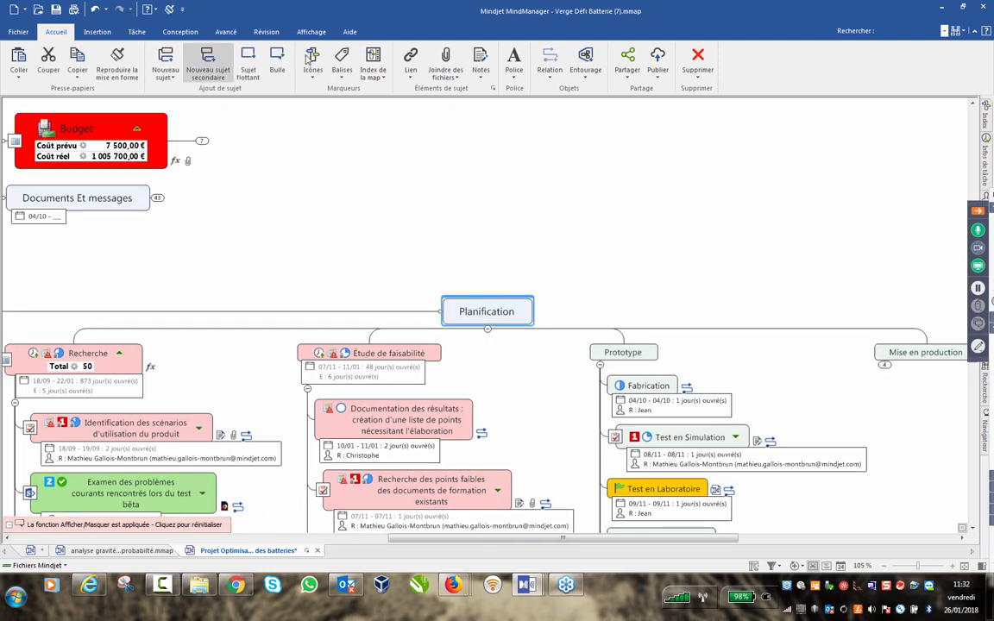
pyautogui.scroll(-1, 294, 278)
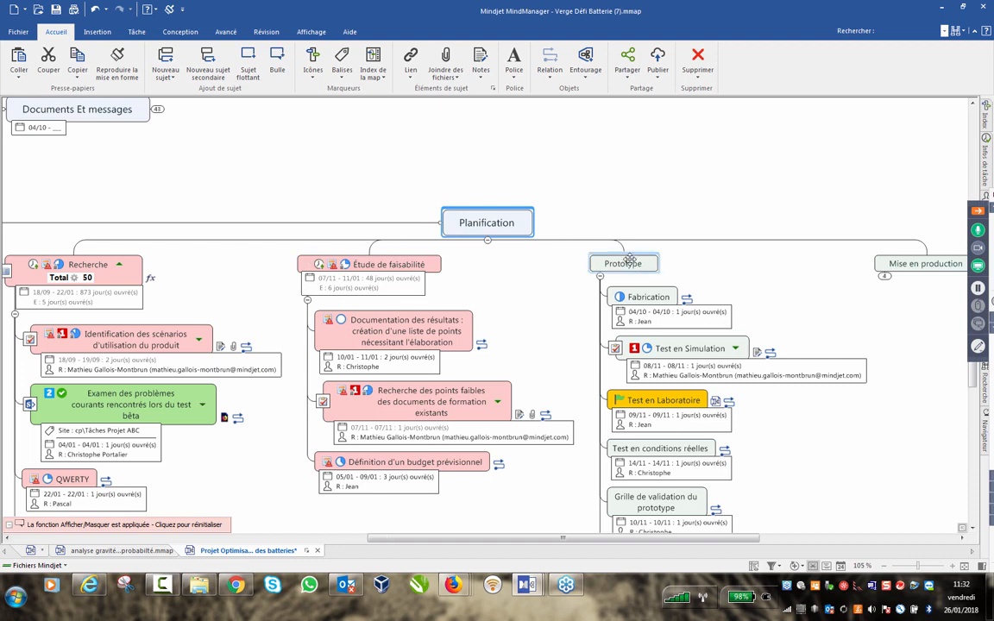
pyautogui.scroll(-2, 628, 260)
pyautogui.click(804, 284)
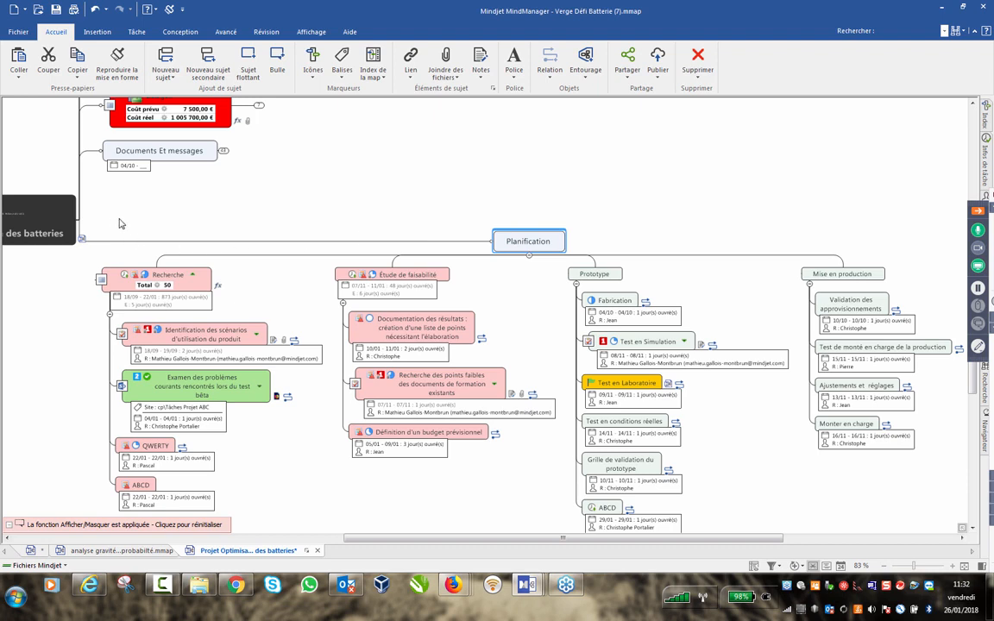
# Add the clock icon from the library to all topics of the Planification branch.
pyautogui.moveTo(119, 224); pyautogui.dragTo(894, 446)
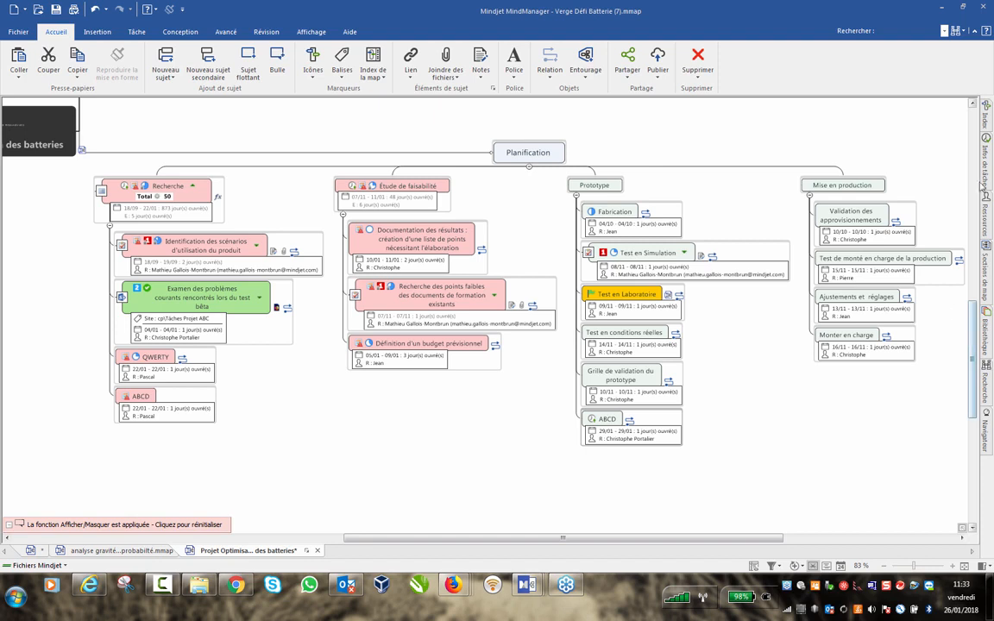
pyautogui.click(985, 343)
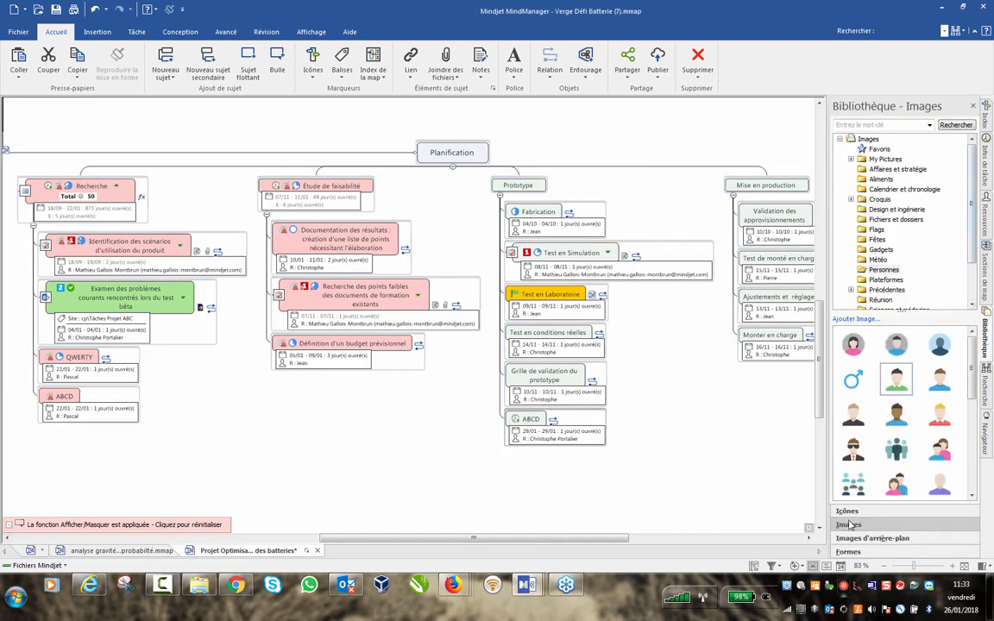
pyautogui.click(847, 511)
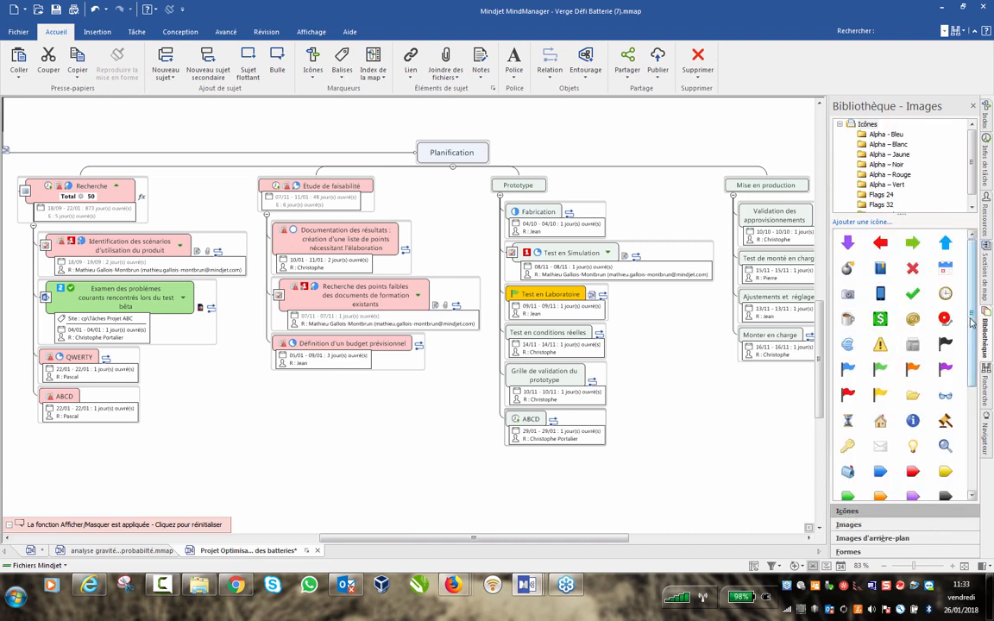
pyautogui.click(945, 293)
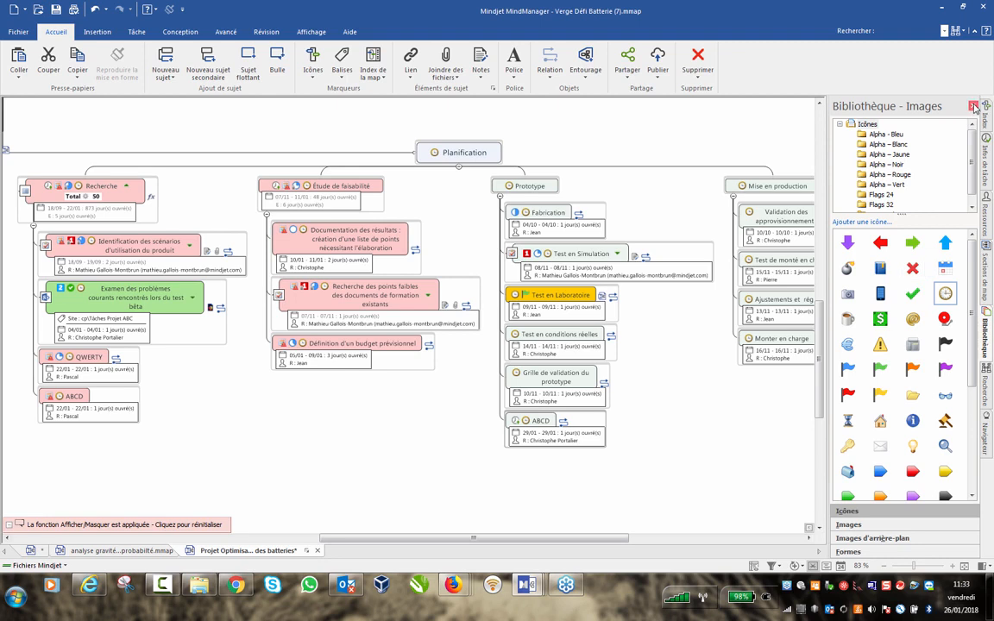
pyautogui.click(973, 106)
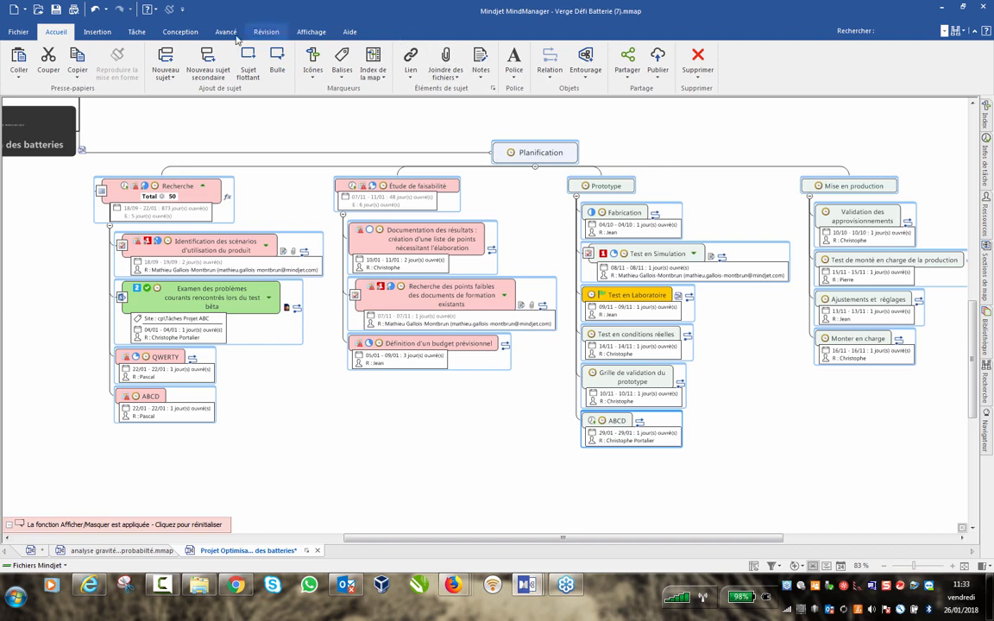
pyautogui.click(311, 32)
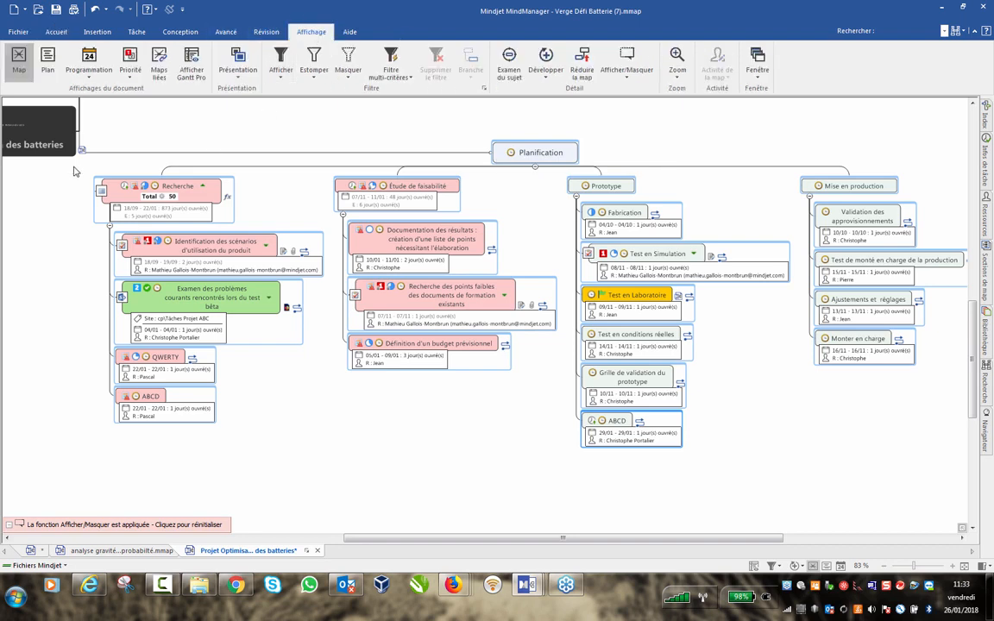
pyautogui.click(280, 64)
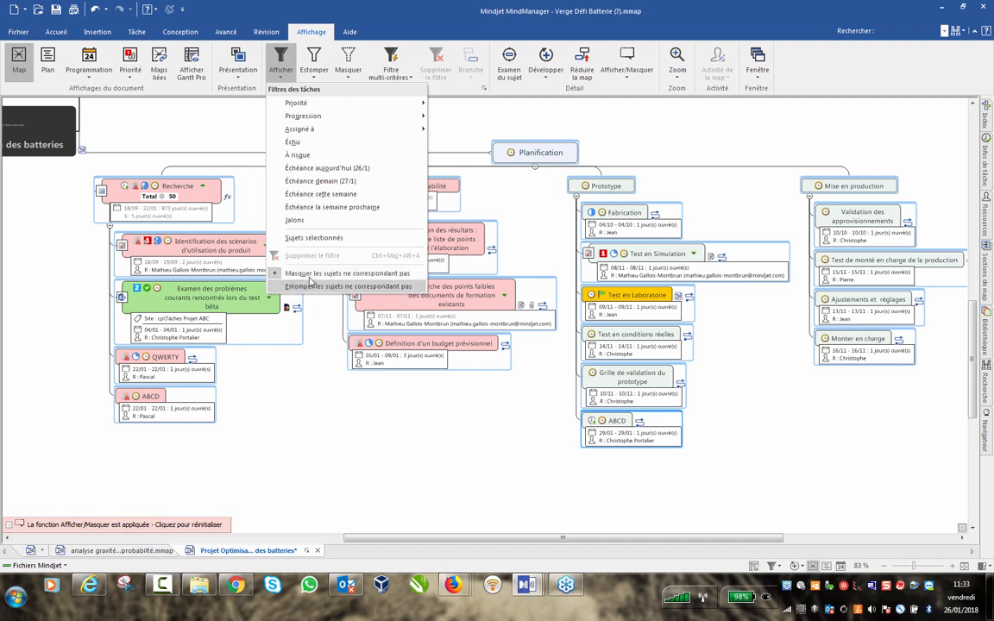
pyautogui.click(592, 123)
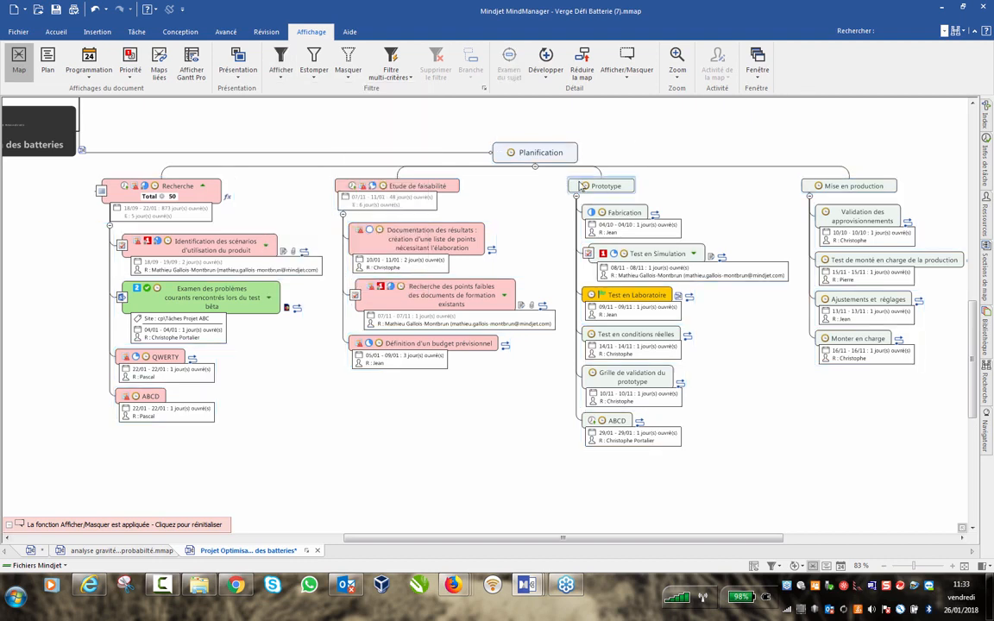
# Apply a quick filter from Planification's clock icon to show only the topics with this marker.
pyautogui.click(511, 155)
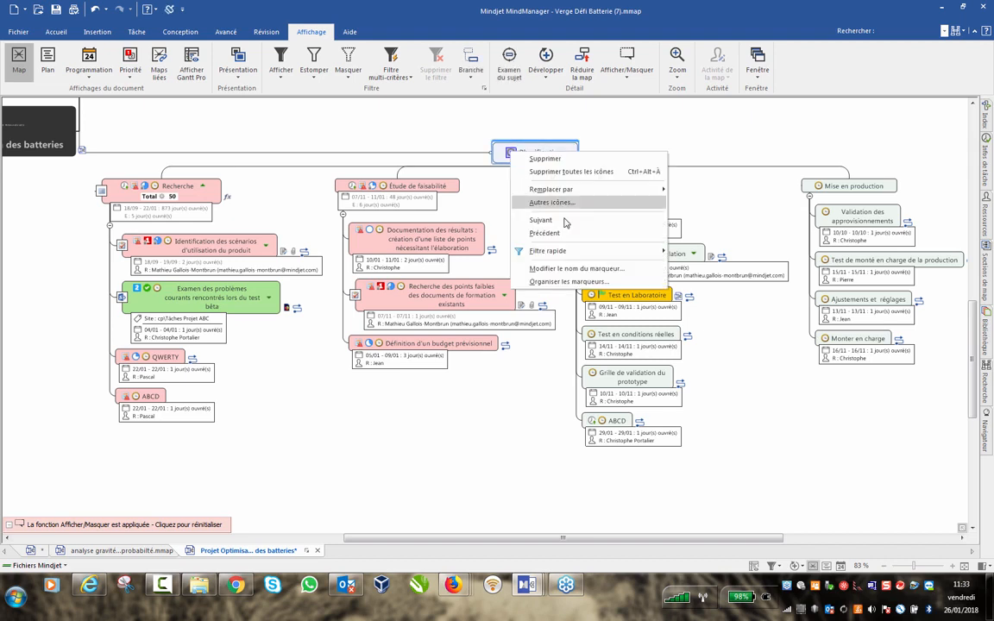
pyautogui.moveTo(545, 258)
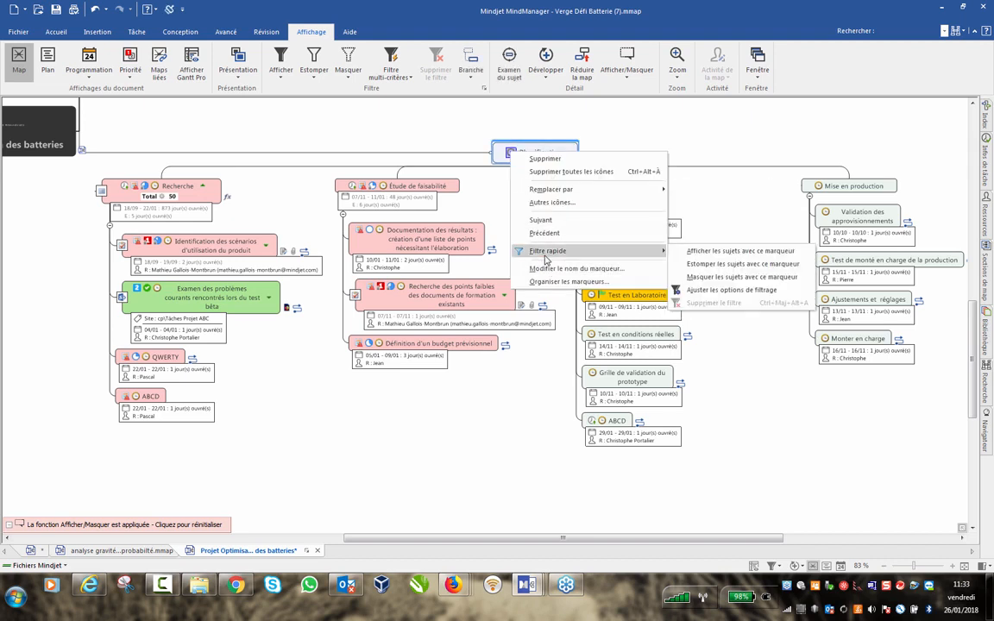
pyautogui.click(690, 251)
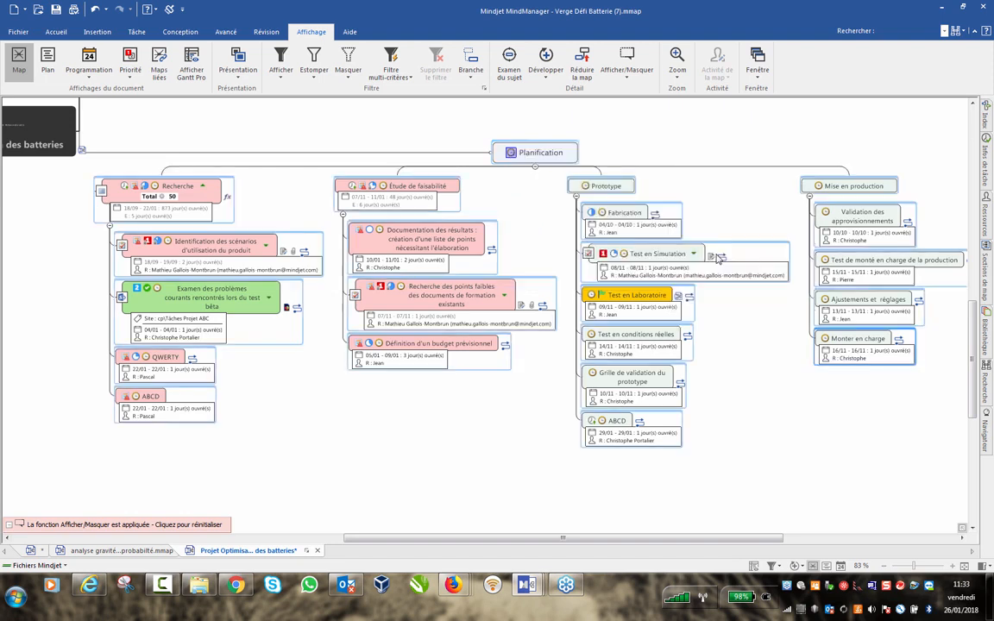
pyautogui.scroll(3, 429, 246)
pyautogui.scroll(-1, 110, 142)
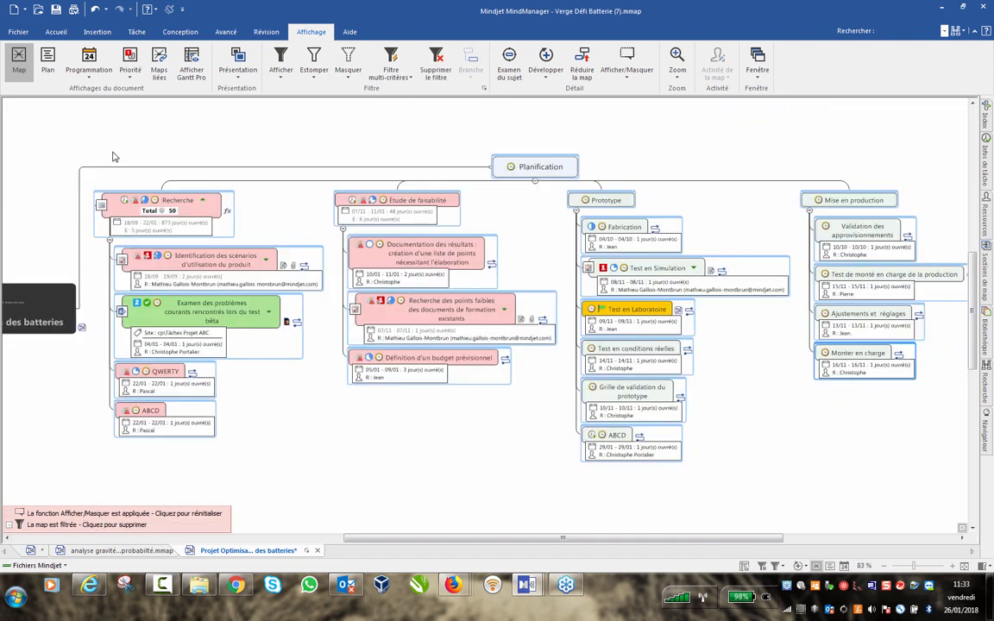
# Save the filtered Verge Défi Batterie (7).mmap and publish it.
pyautogui.click(19, 32)
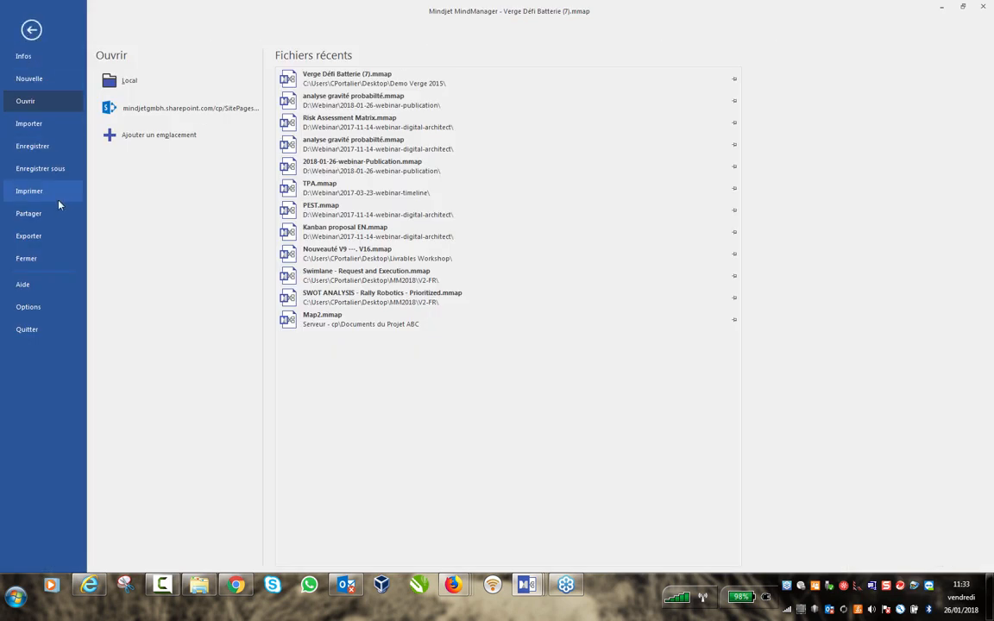
pyautogui.click(31, 30)
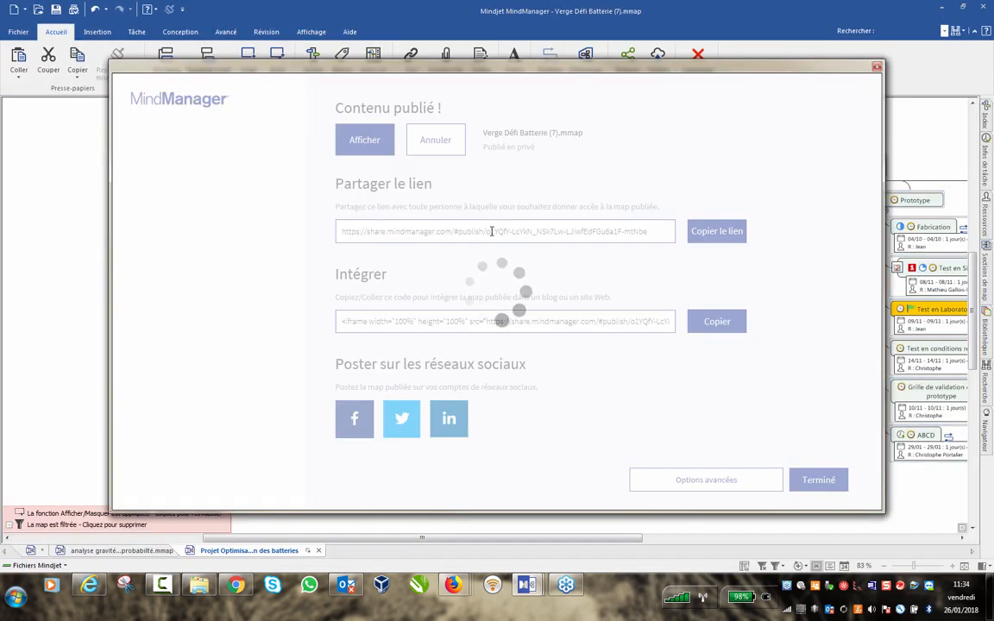
# Copy the share link of the published Verge Défi Batterie (7).mmap and open it in a new Chrome tab.
pyautogui.click(490, 231)
pyautogui.hotkey('ctrl', 'c')
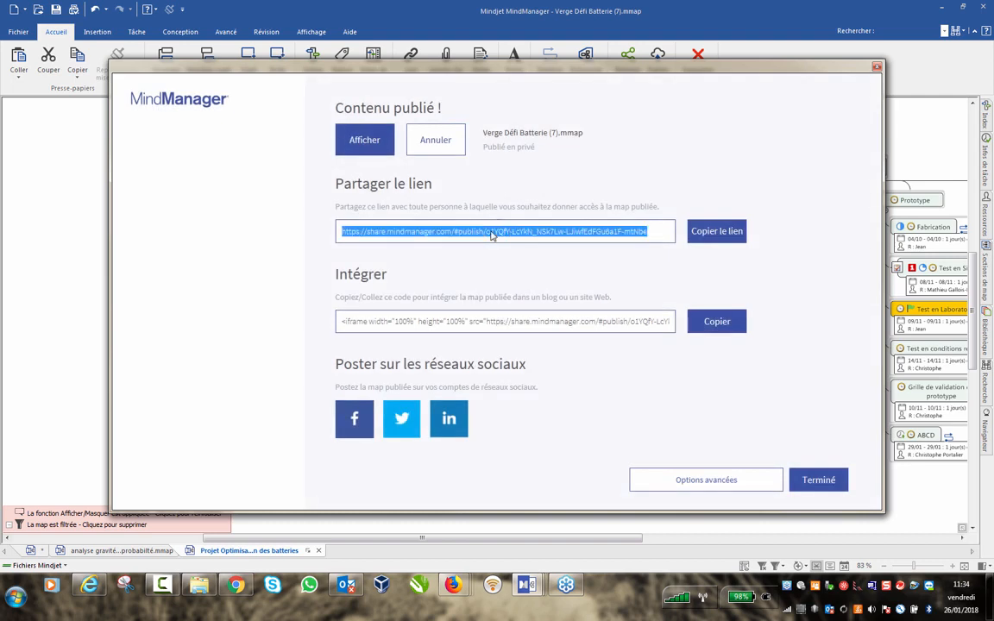
pyautogui.click(715, 233)
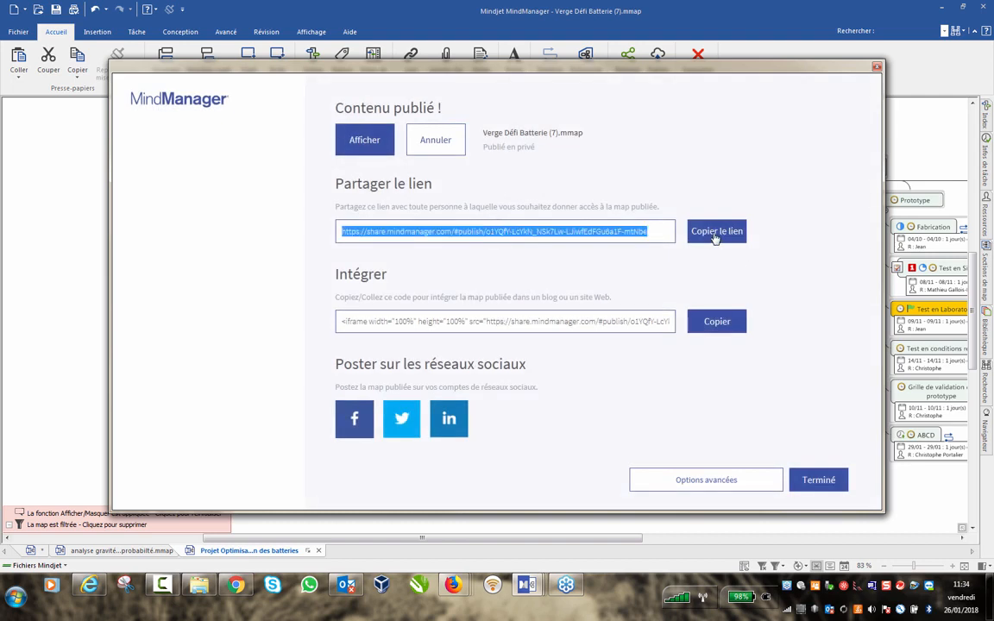
pyautogui.click(238, 586)
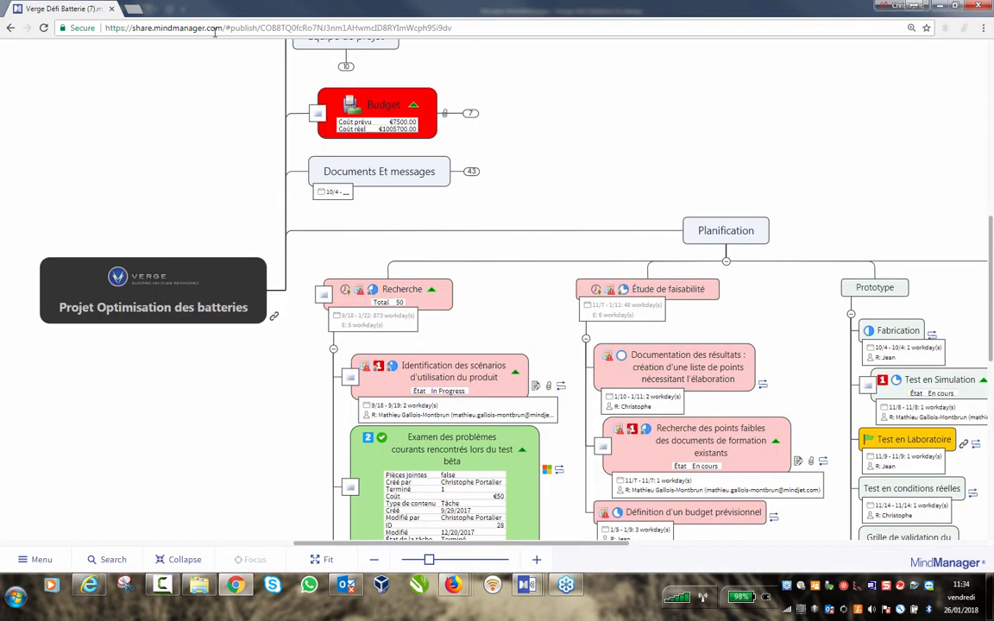
pyautogui.click(131, 9)
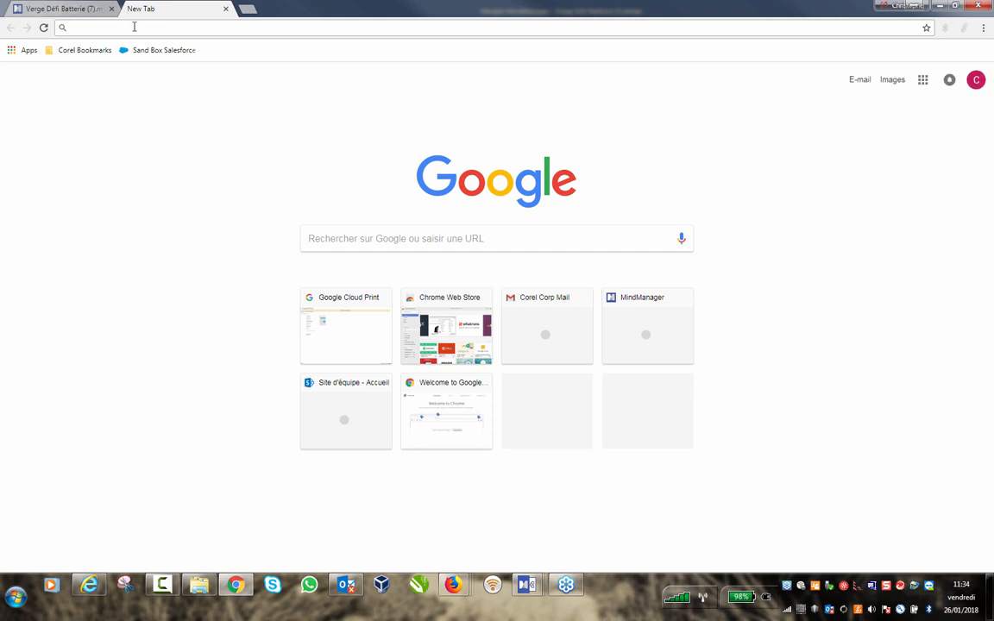
pyautogui.hotkey('ctrl', 'v')
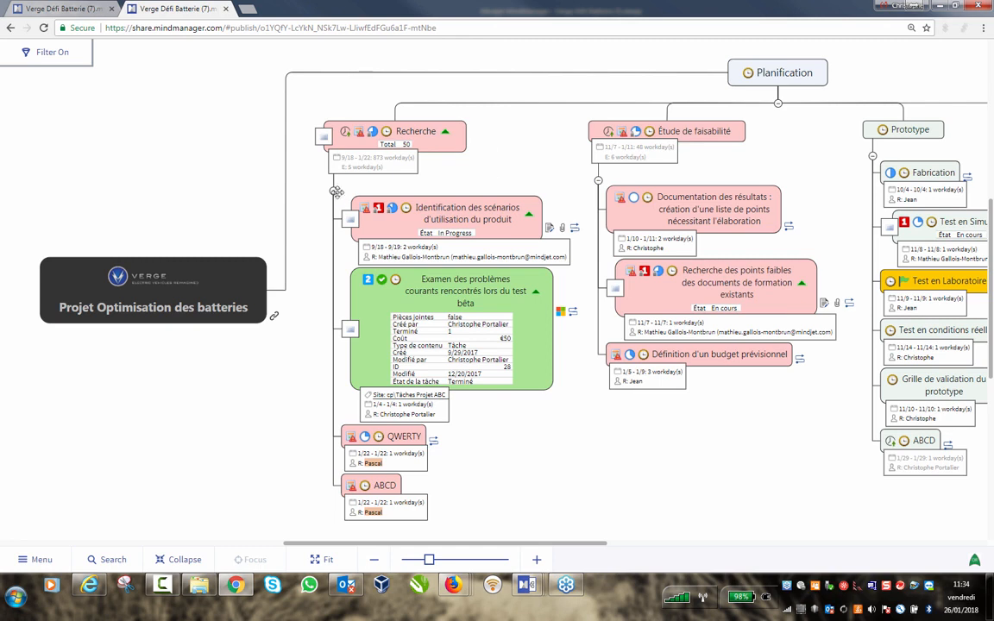
# Collapse and re-expand the Recherche and Étude de faisabilité branches to check the filtered published map.
pyautogui.click(334, 192)
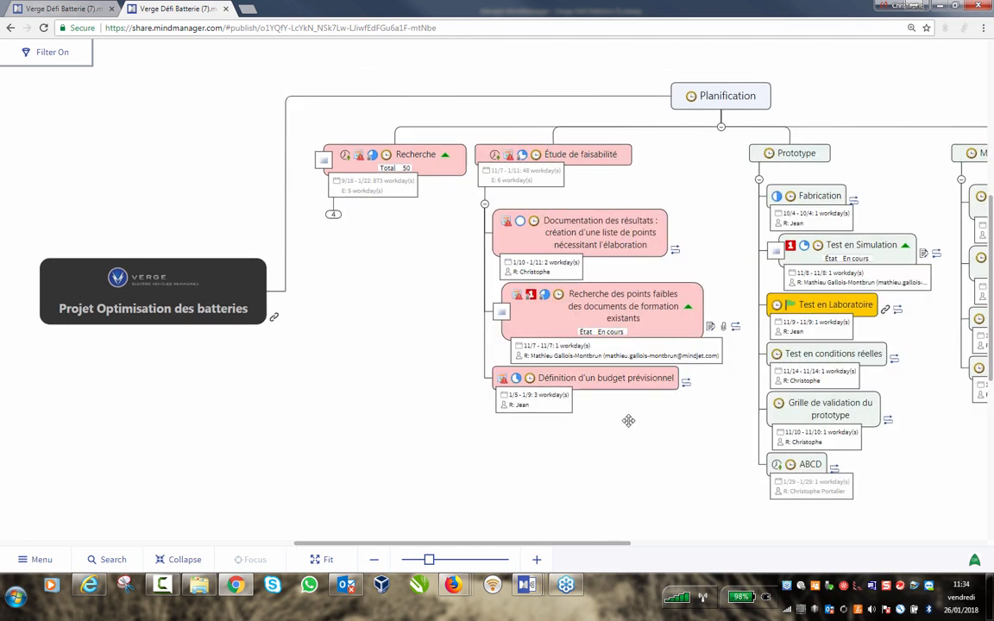
pyautogui.click(484, 204)
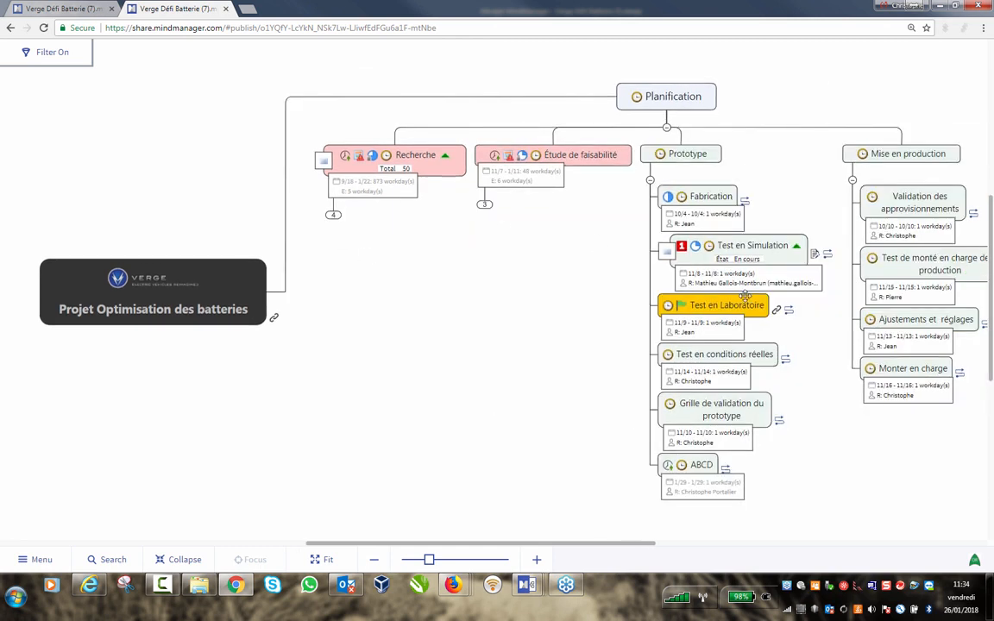
pyautogui.click(484, 204)
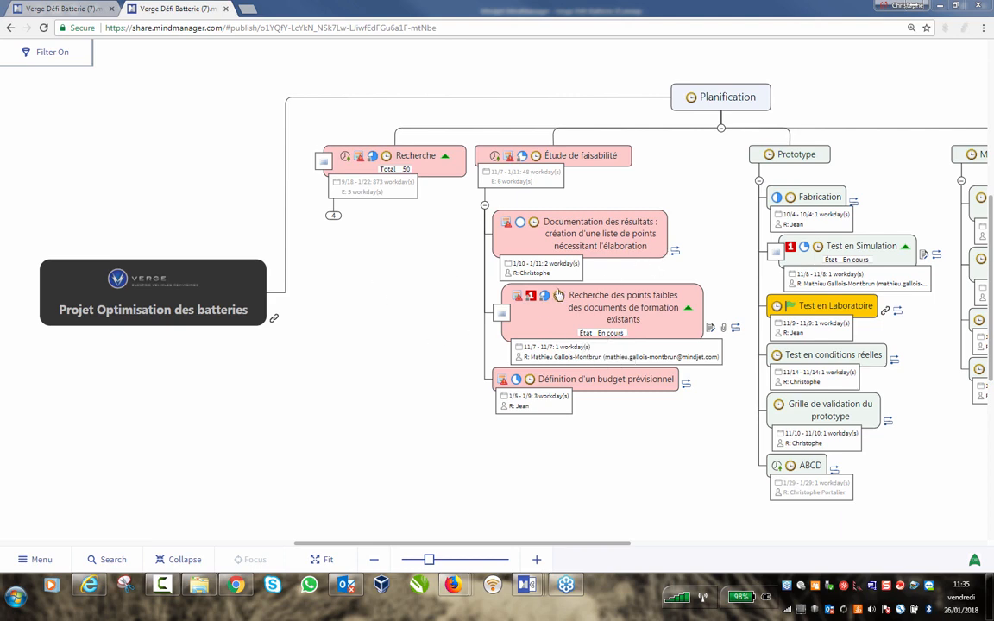
pyautogui.click(336, 218)
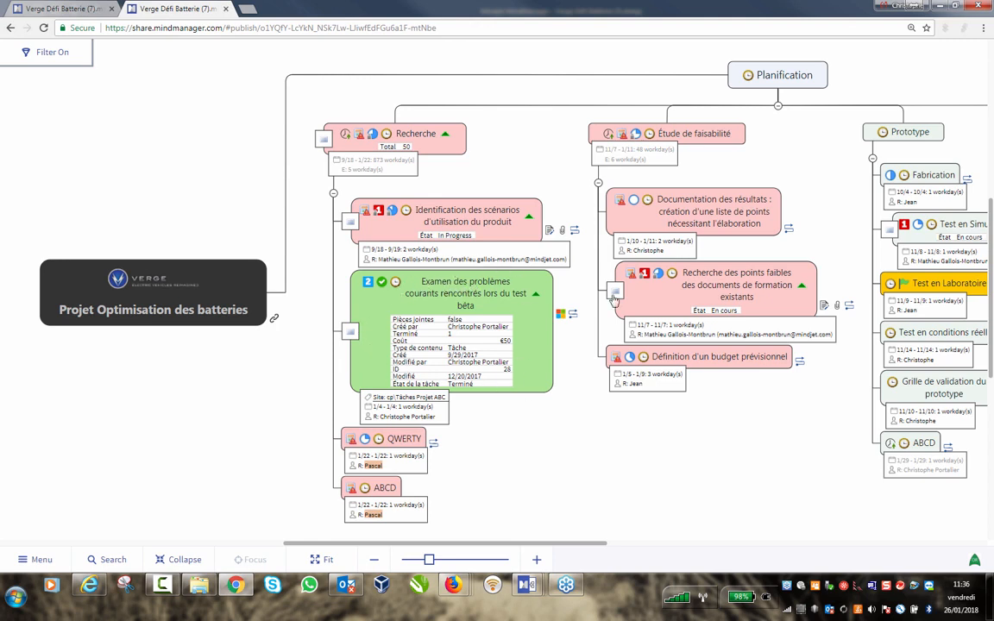
# Try to open the SharePoint link of the "Examen des problèmes courants rencontrés lors du test bêta" topic in the browser.
pyautogui.click(560, 316)
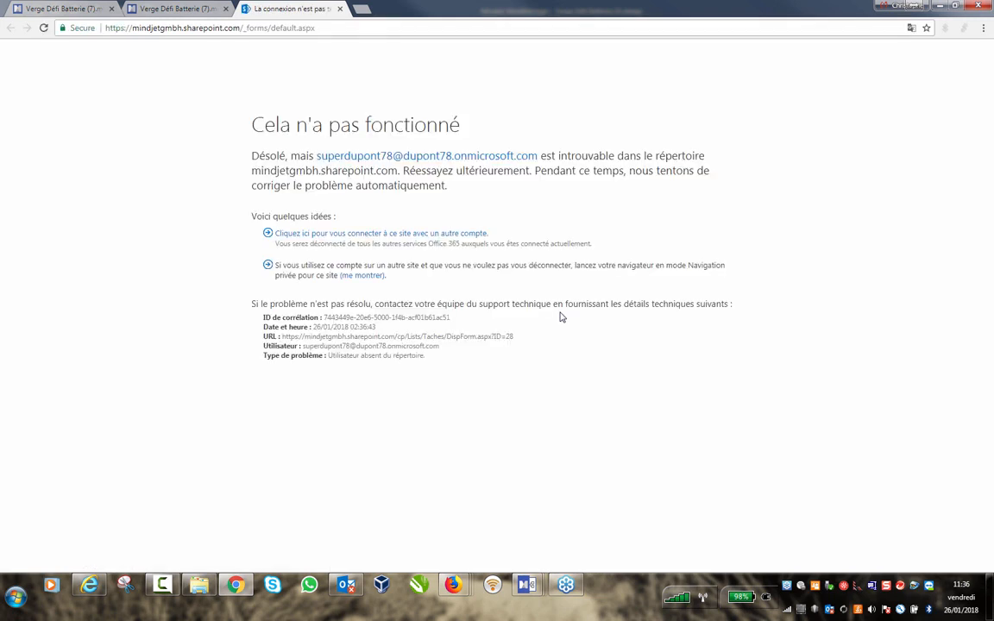
pyautogui.click(340, 10)
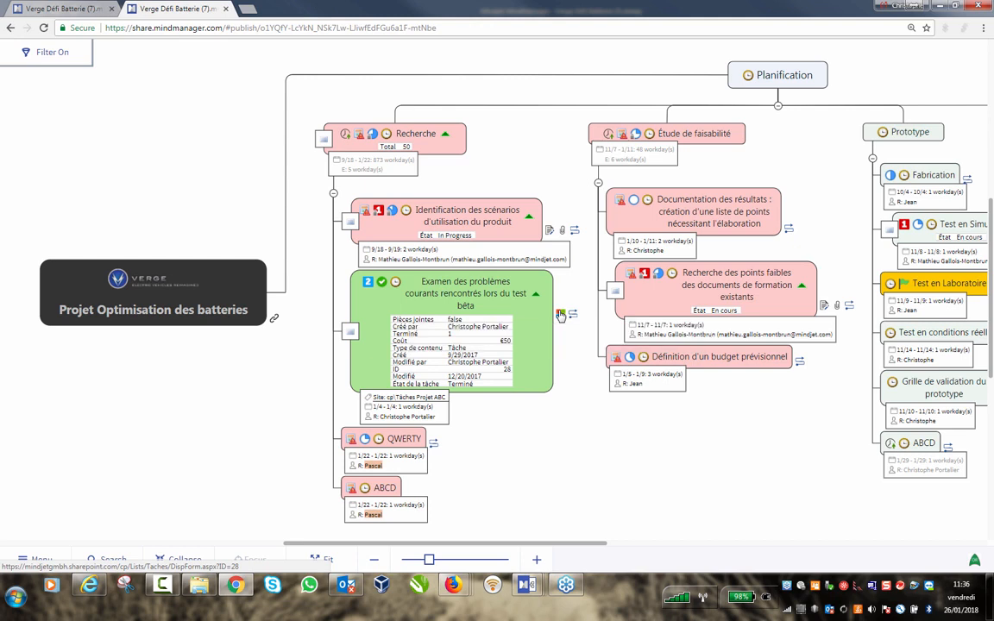
pyautogui.click(560, 314)
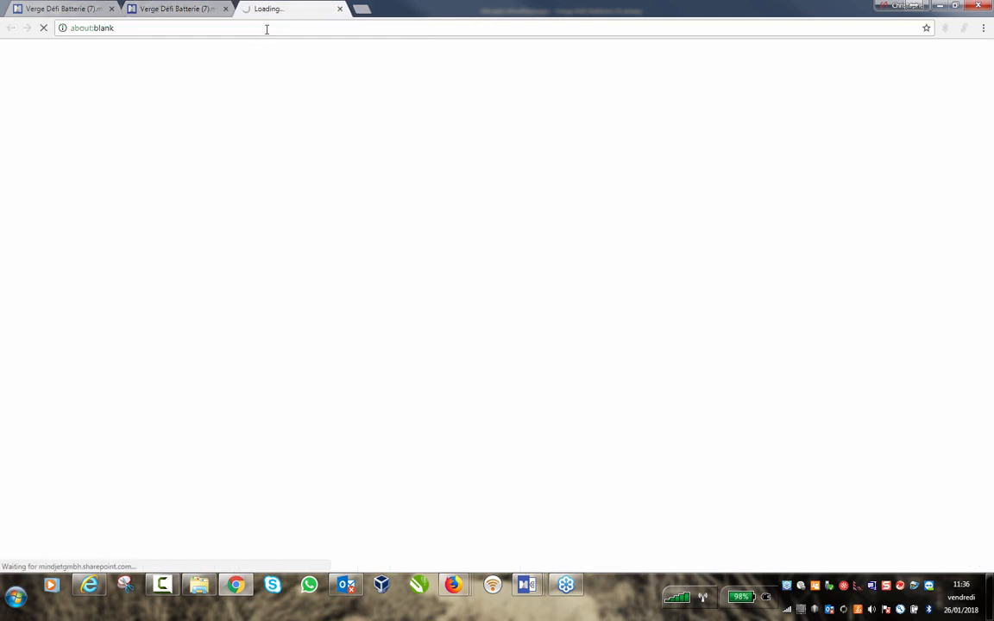
pyautogui.click(231, 27)
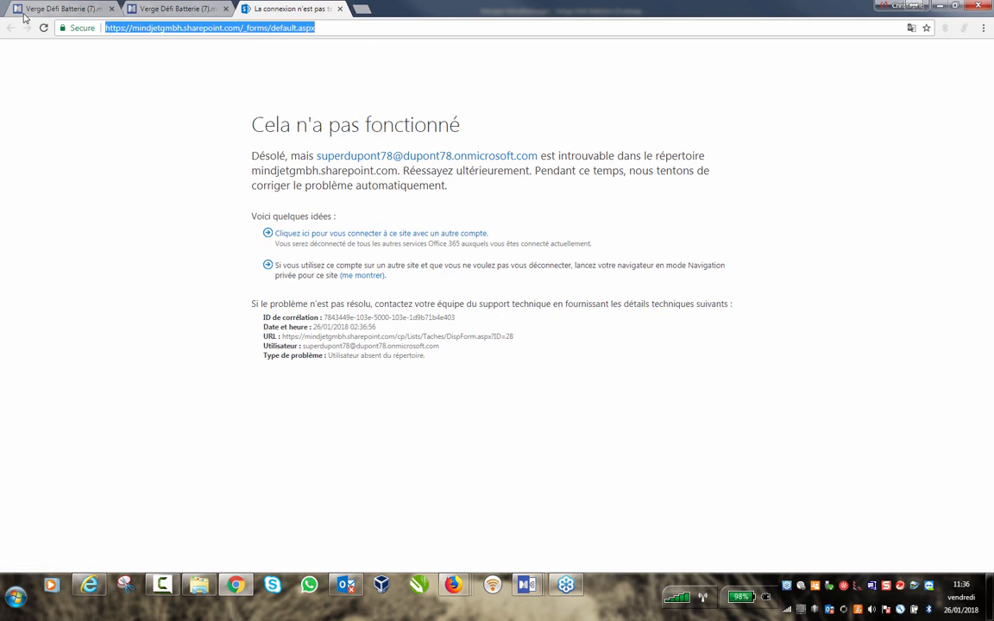
pyautogui.click(341, 9)
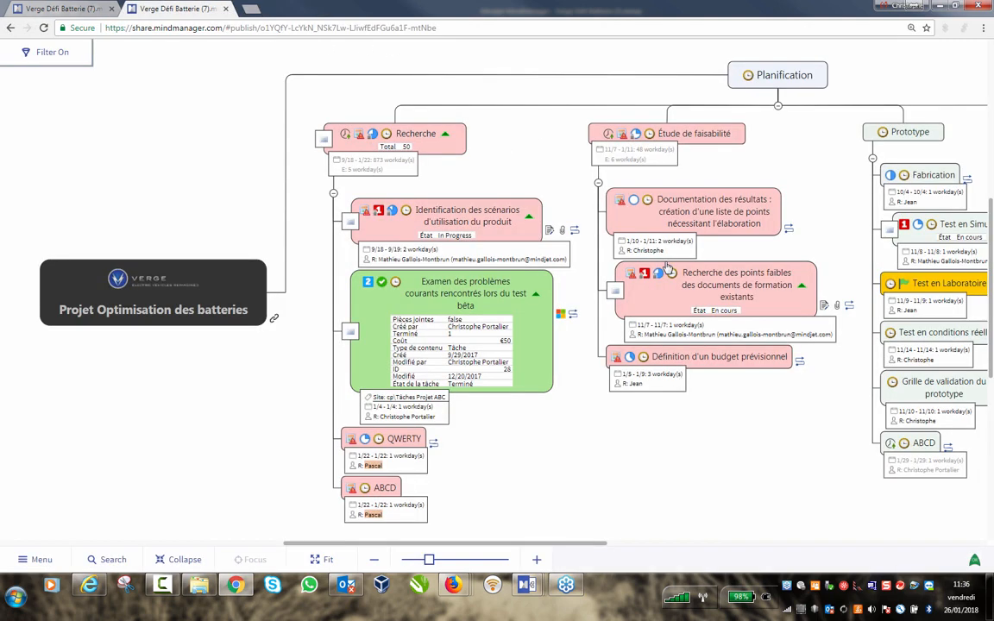
# Show the attachments and links of the "Examen des problèmes courants" topic and copy its SharePoint link address.
pyautogui.click(559, 316)
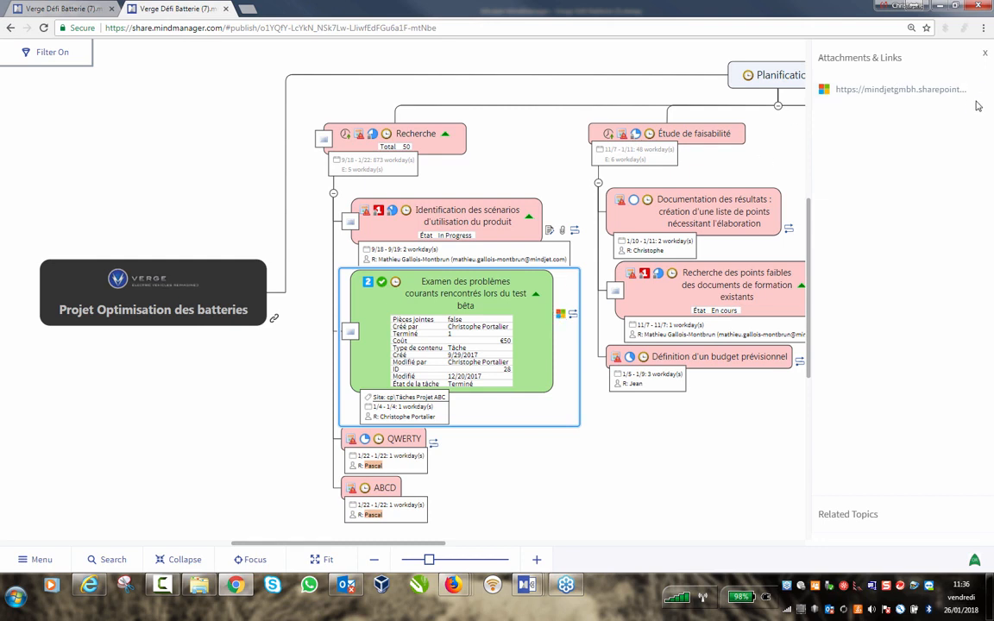
pyautogui.rightClick(927, 90)
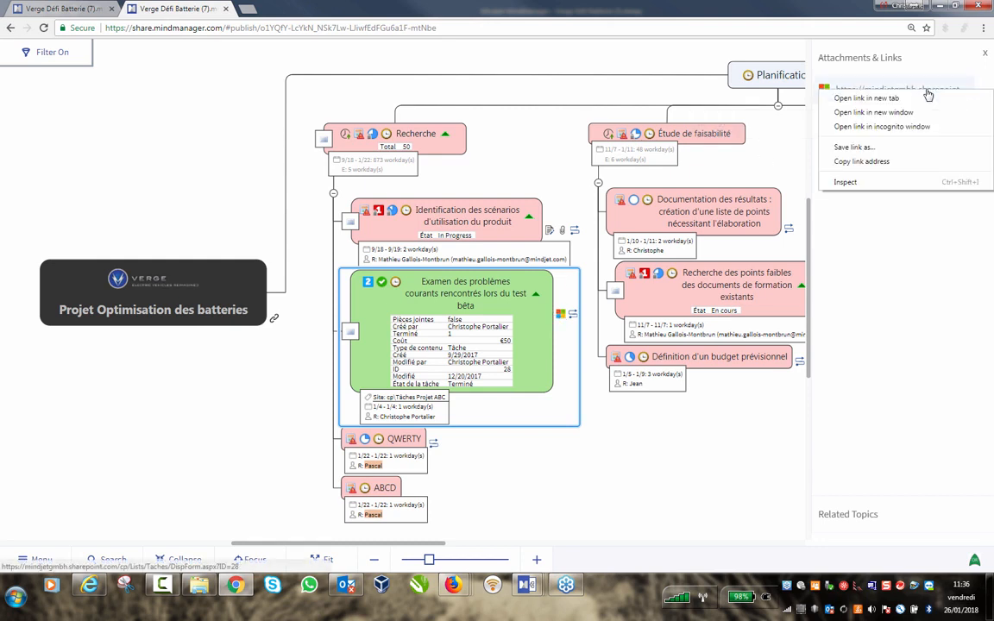
pyautogui.click(869, 162)
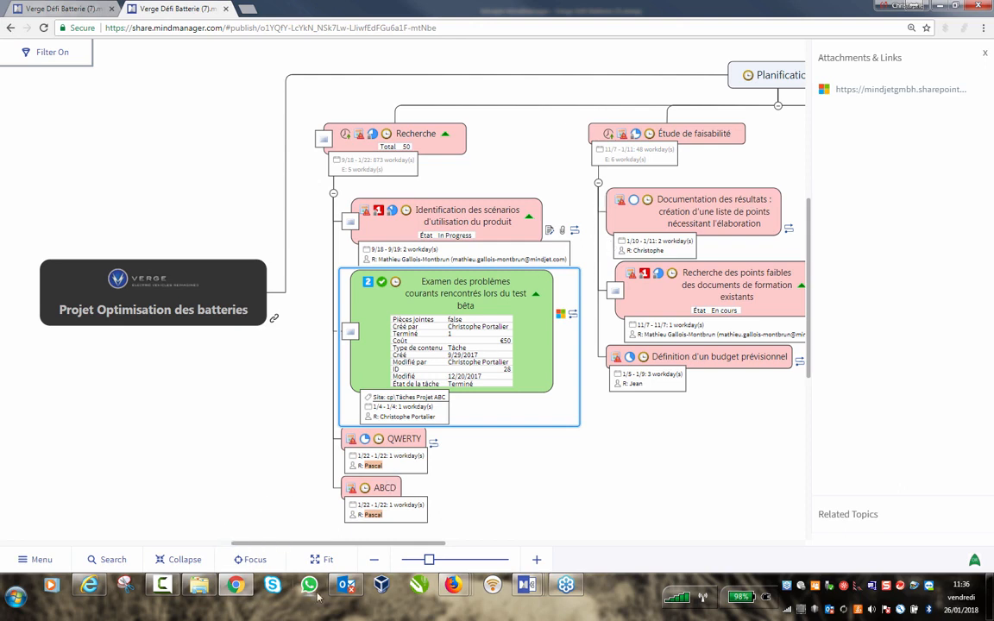
# Switch to a new Firefox window, open the copied SharePoint task link and close the task form.
pyautogui.rightClick(467, 586)
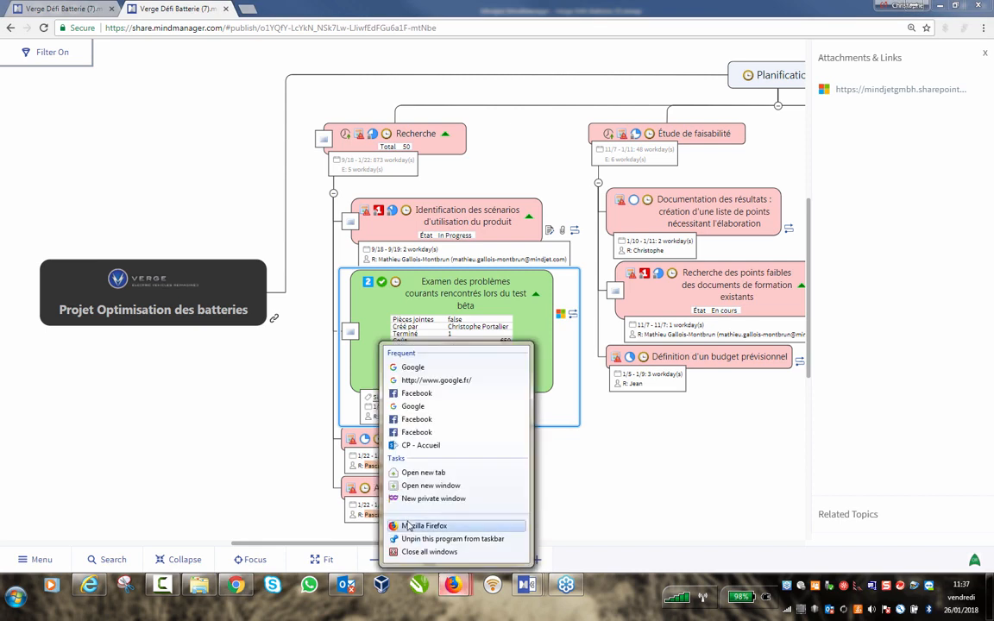
pyautogui.click(411, 528)
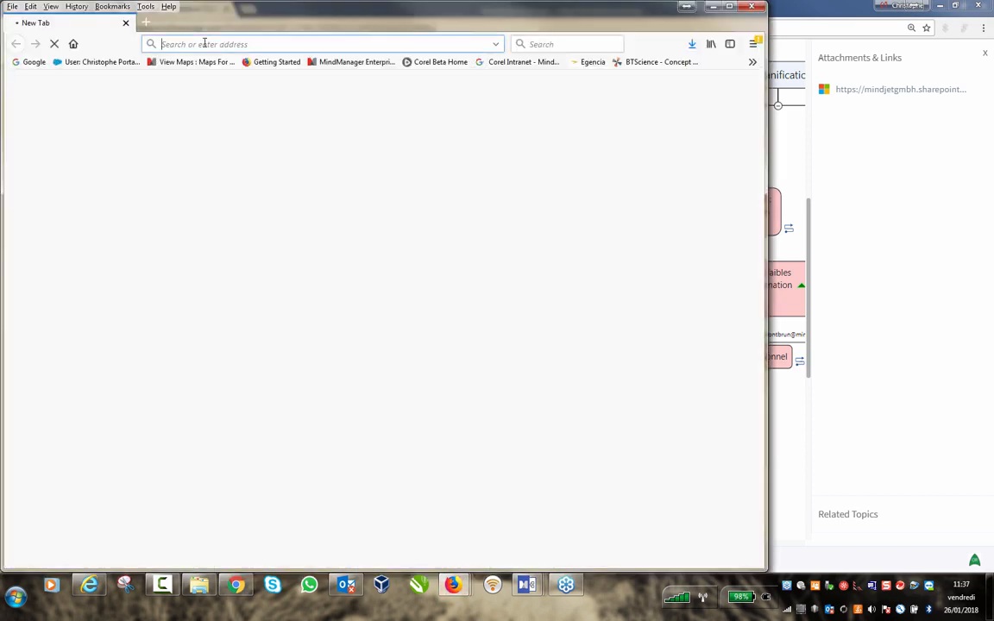
pyautogui.hotkey('ctrl', 'v')
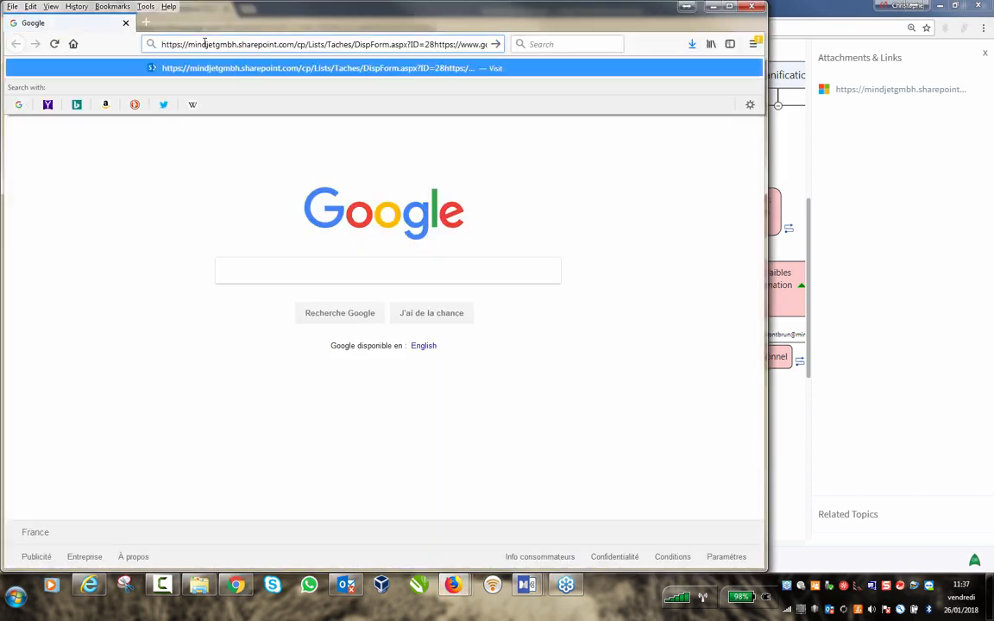
pyautogui.press('Return')
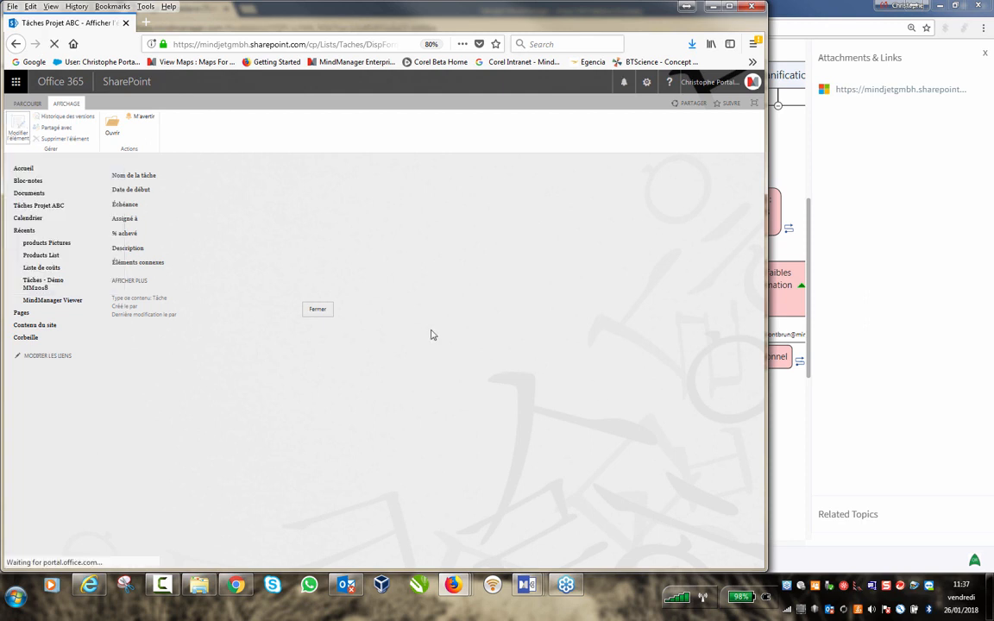
pyautogui.click(324, 311)
# Return to MindManager, finish the publication dialog and display the 2018-01-26-webinar-Publication.mmap map.
pyautogui.click(413, 520)
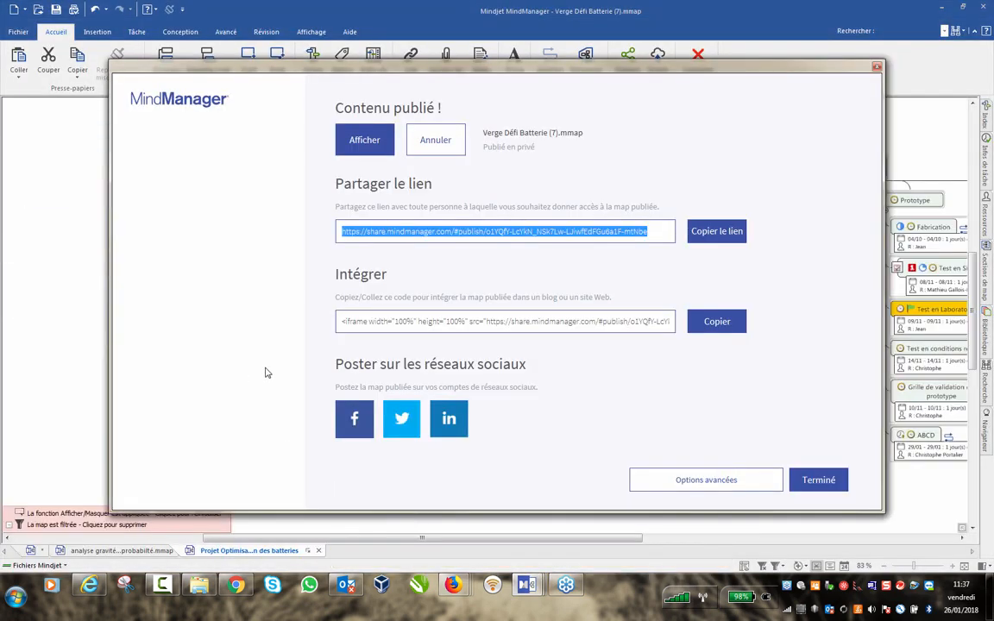
pyautogui.click(816, 480)
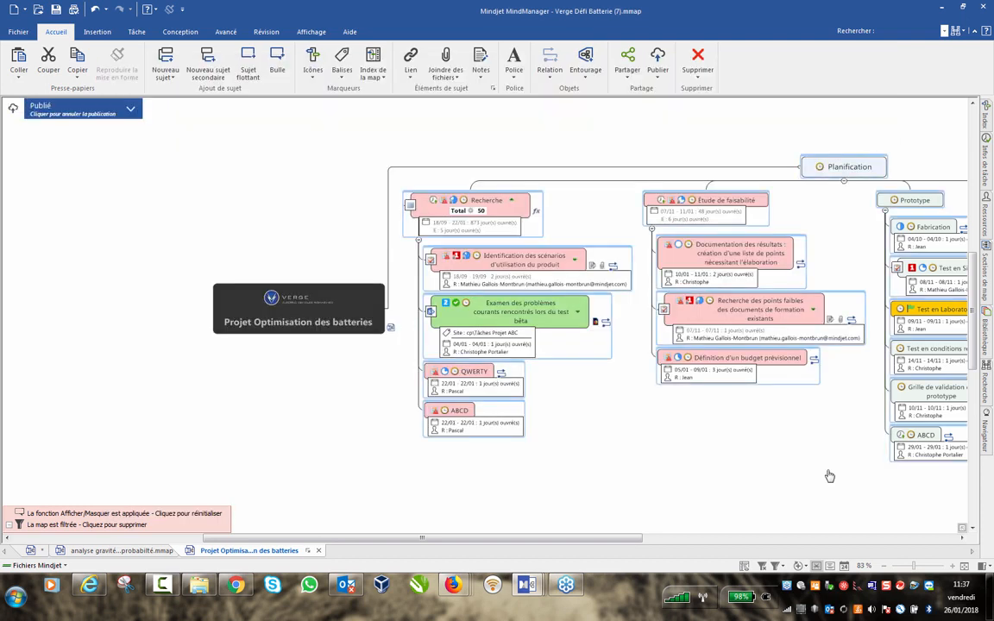
pyautogui.click(35, 551)
# Expand the Contact topic and its Présentateur, Pour toute question and Support subtopics, including version d'essai.
pyautogui.click(178, 309)
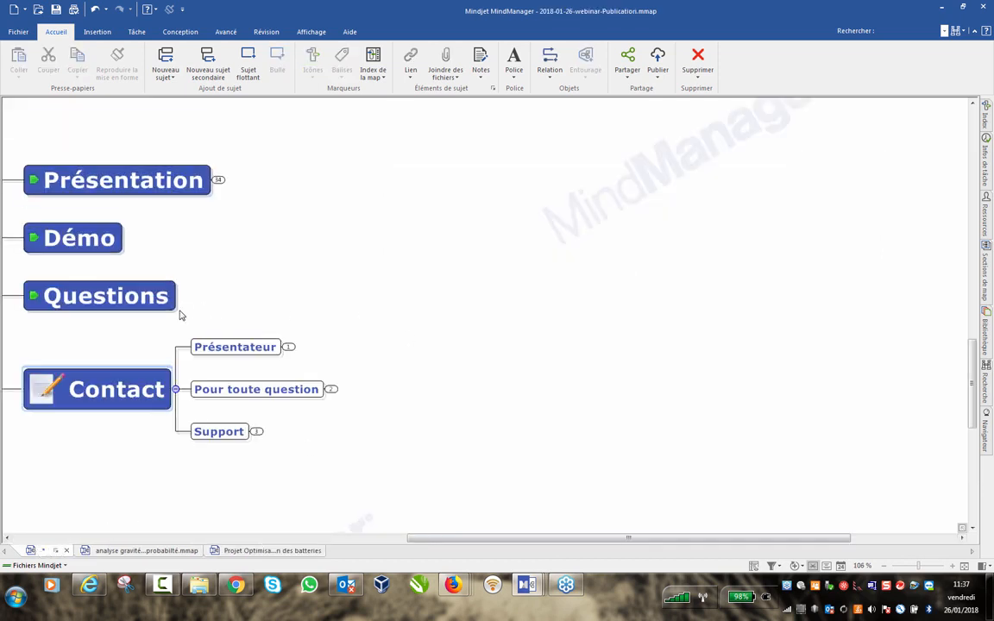
pyautogui.click(288, 347)
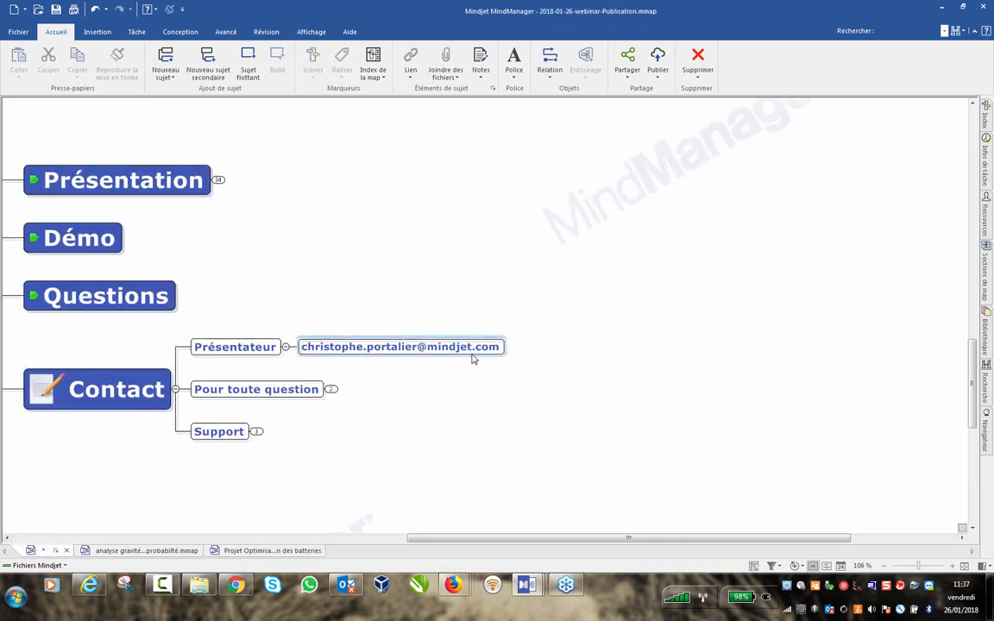
pyautogui.click(331, 390)
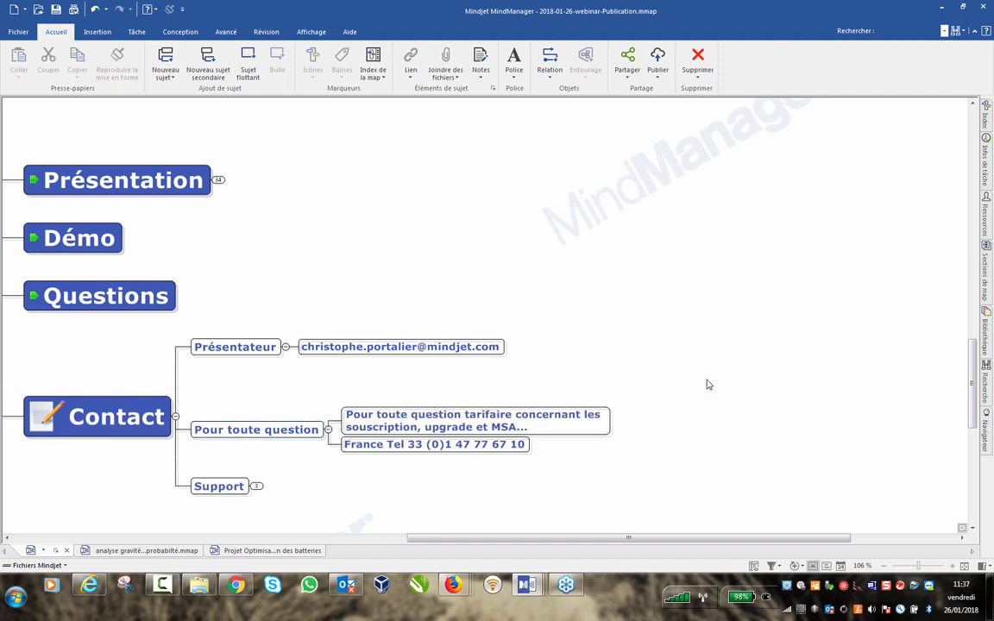
pyautogui.scroll(-2, 707, 385)
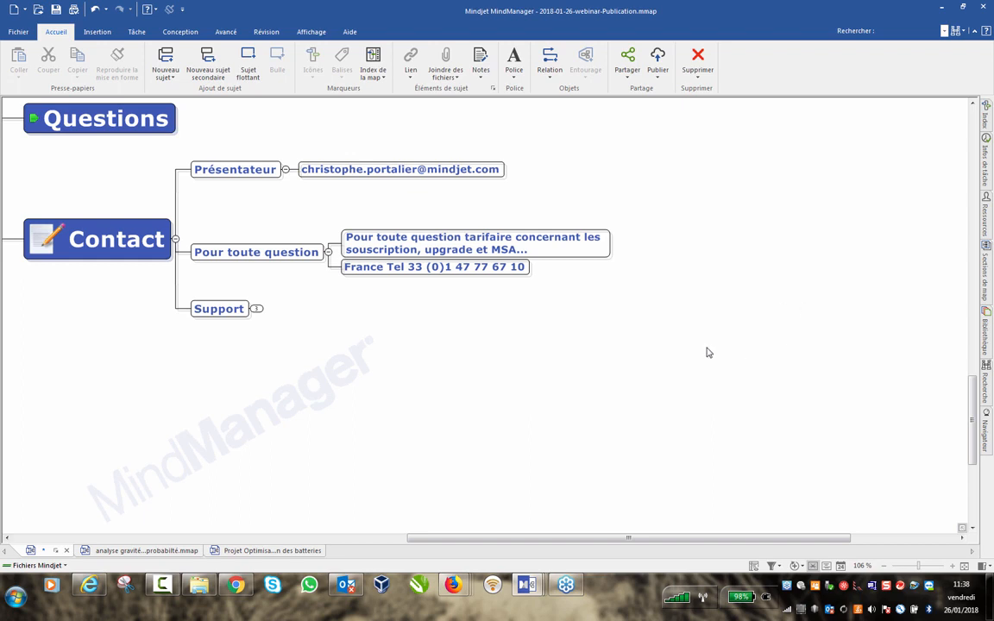
pyautogui.click(257, 308)
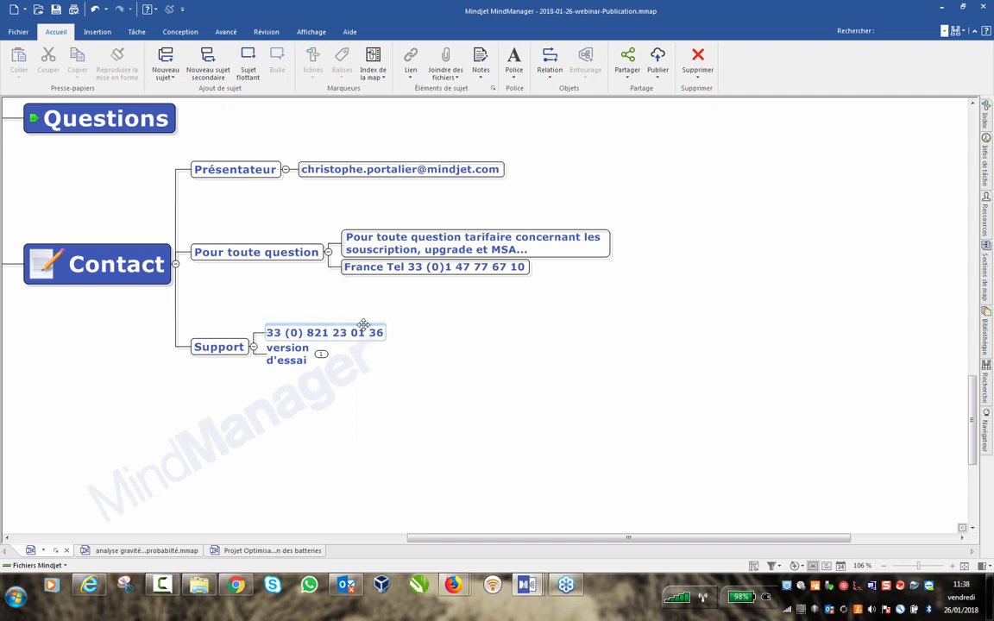
pyautogui.click(321, 354)
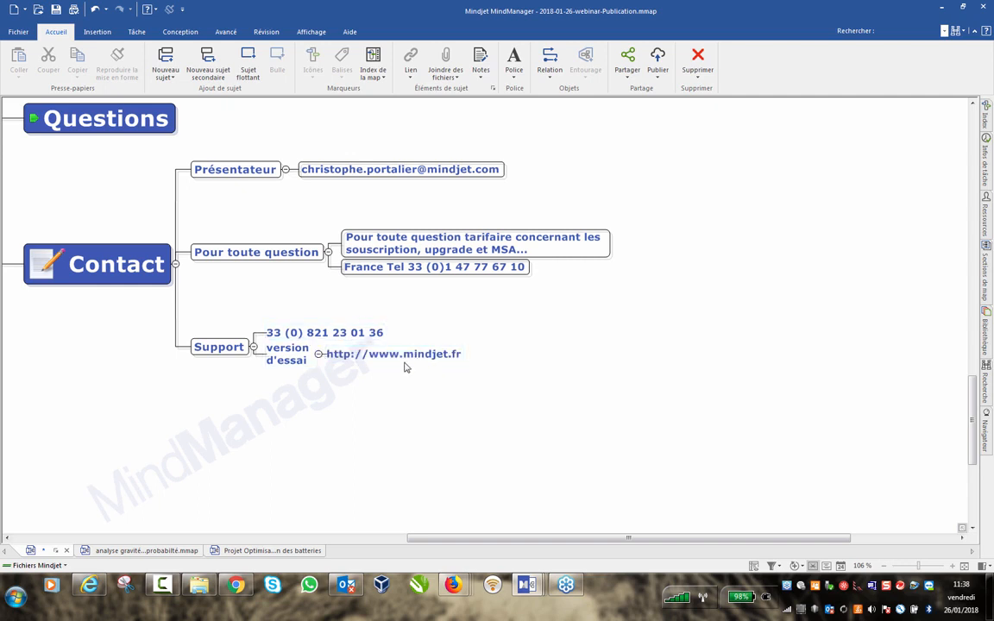